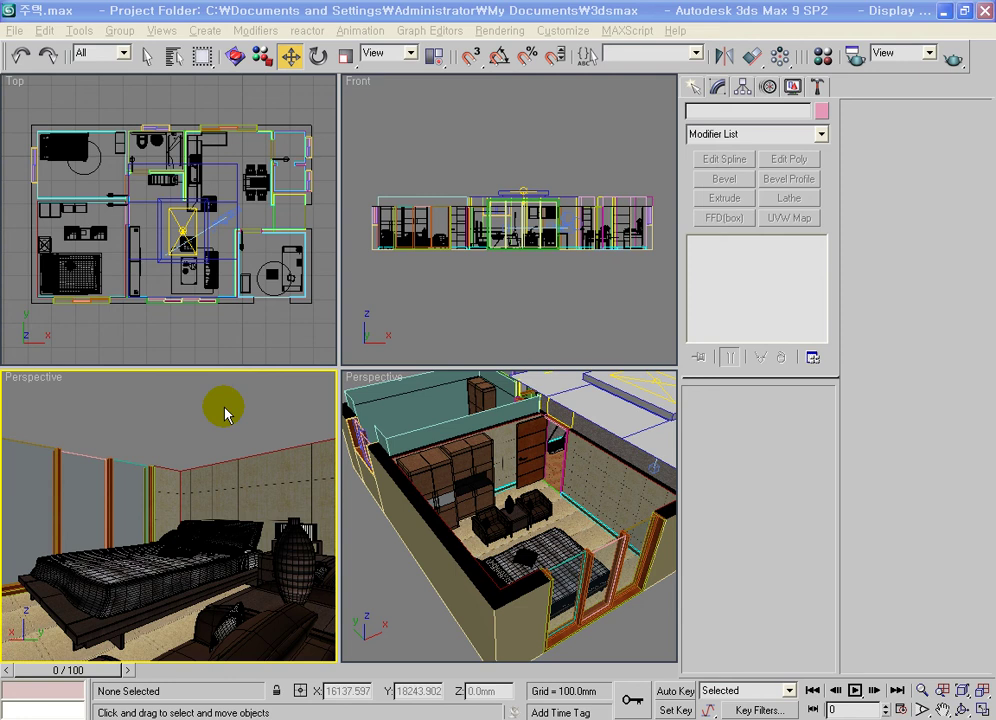
Pan and zoom the plan view so the bedroom fills it.
left_click(388, 571)
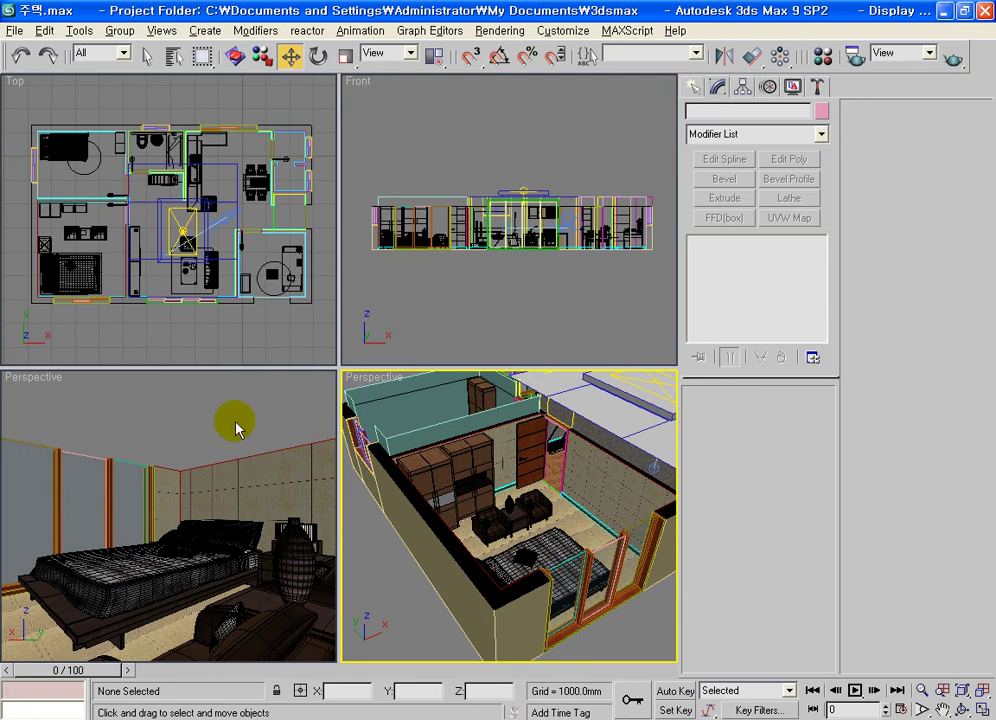
middle_click_drag(116, 256, 251, 229)
scroll(148, 252, "up", 3)
Create a target camera near the bedroom wall, aimed at the bed.
left_click(692, 88)
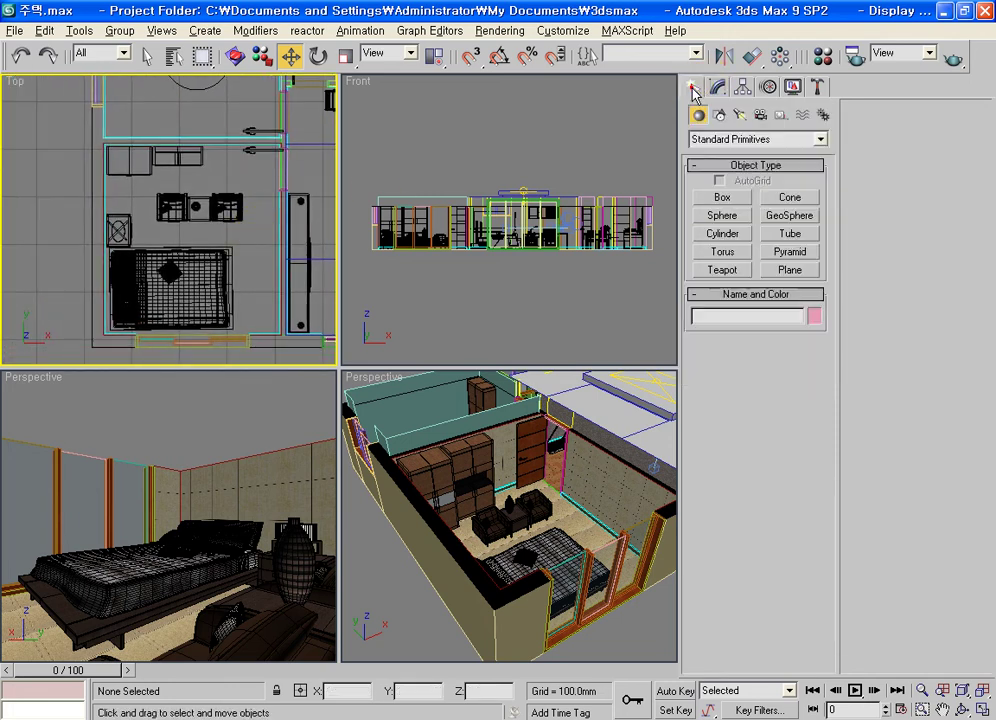
left_click(760, 115)
left_click(735, 199)
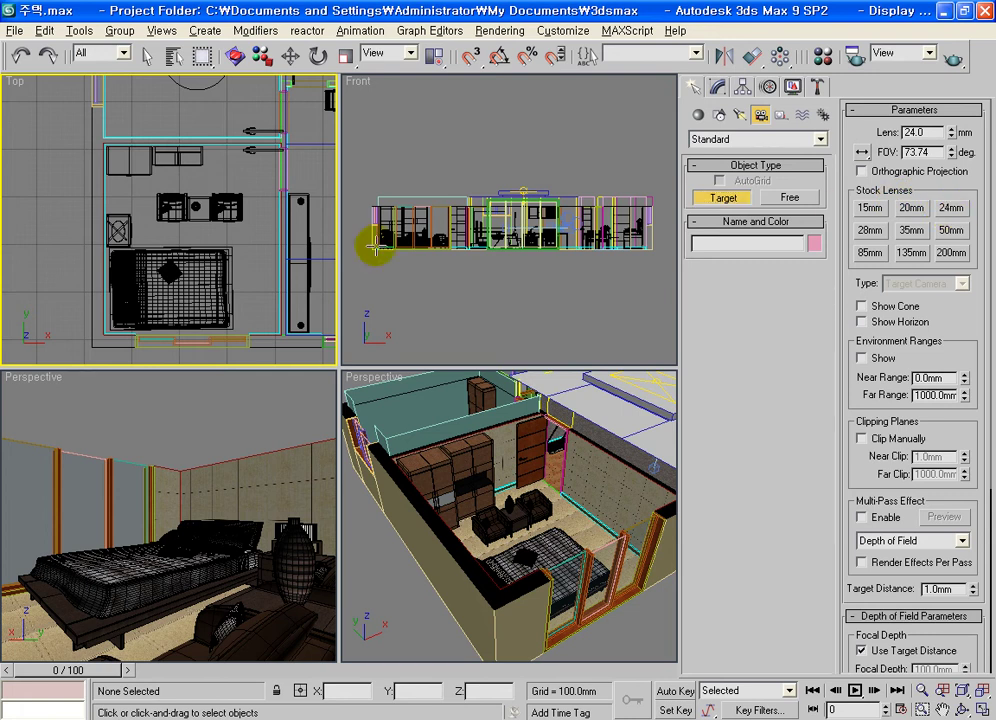
left_click_drag(254, 190, 174, 284)
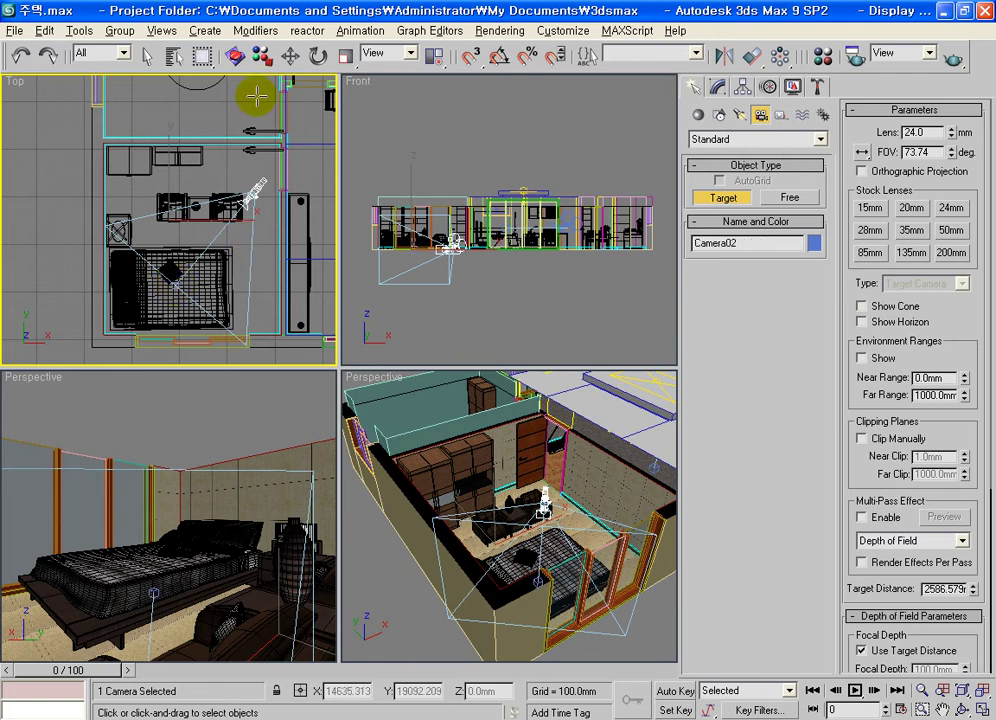
Raise the new camera with a 200 mm Z offset, applied twice.
left_click(290, 56)
left_click(267, 268)
left_click(217, 232)
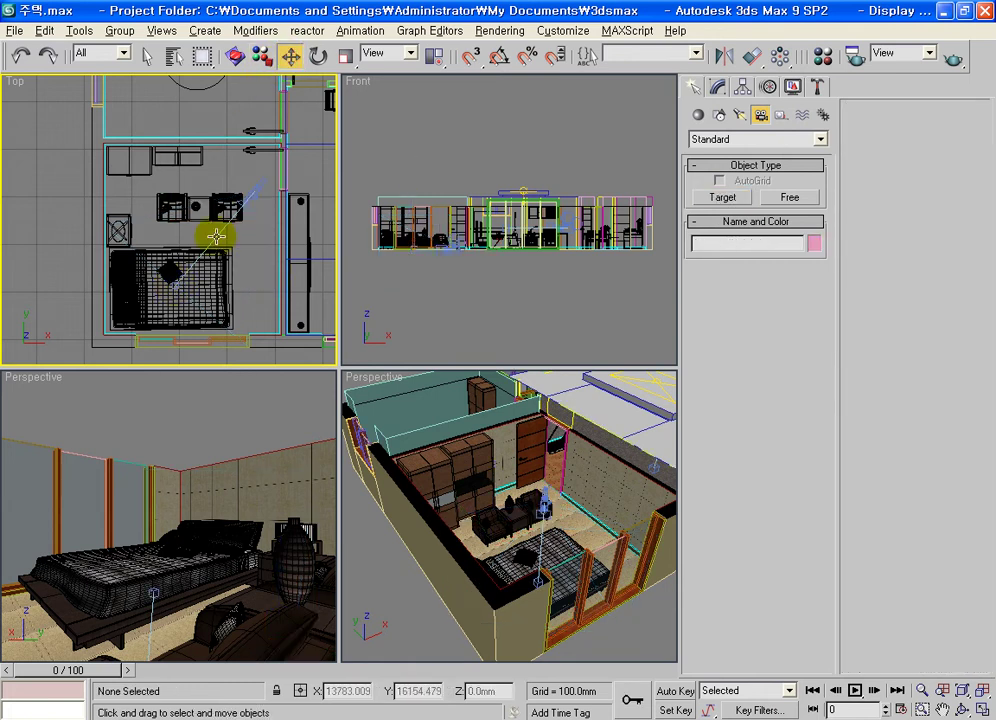
right_click(290, 56)
left_click(474, 186)
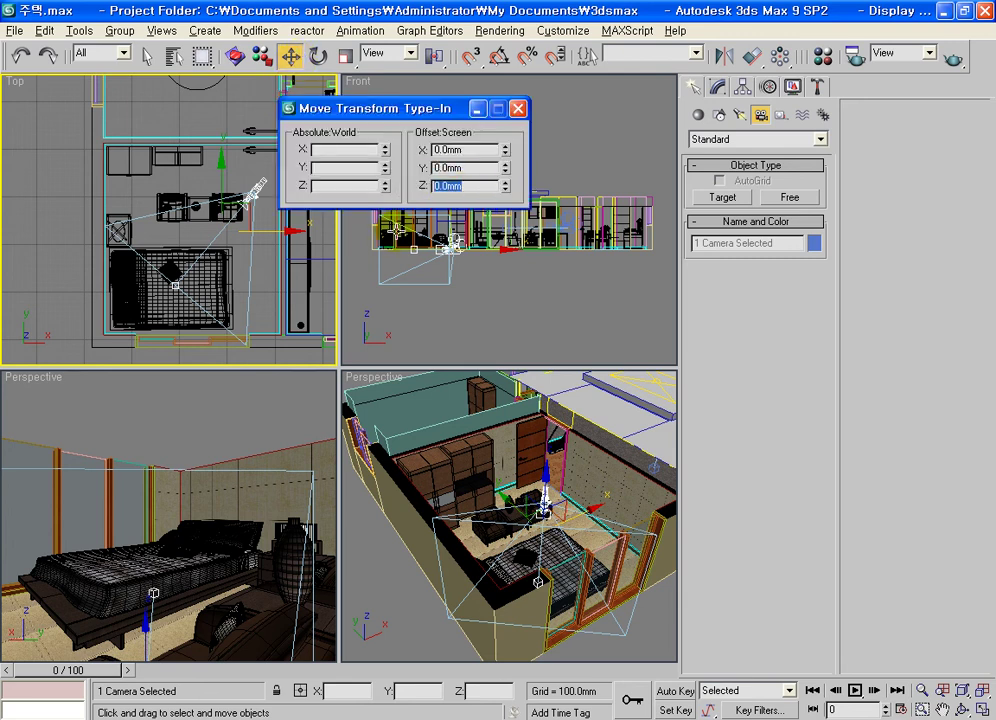
type("9")
key("Return")
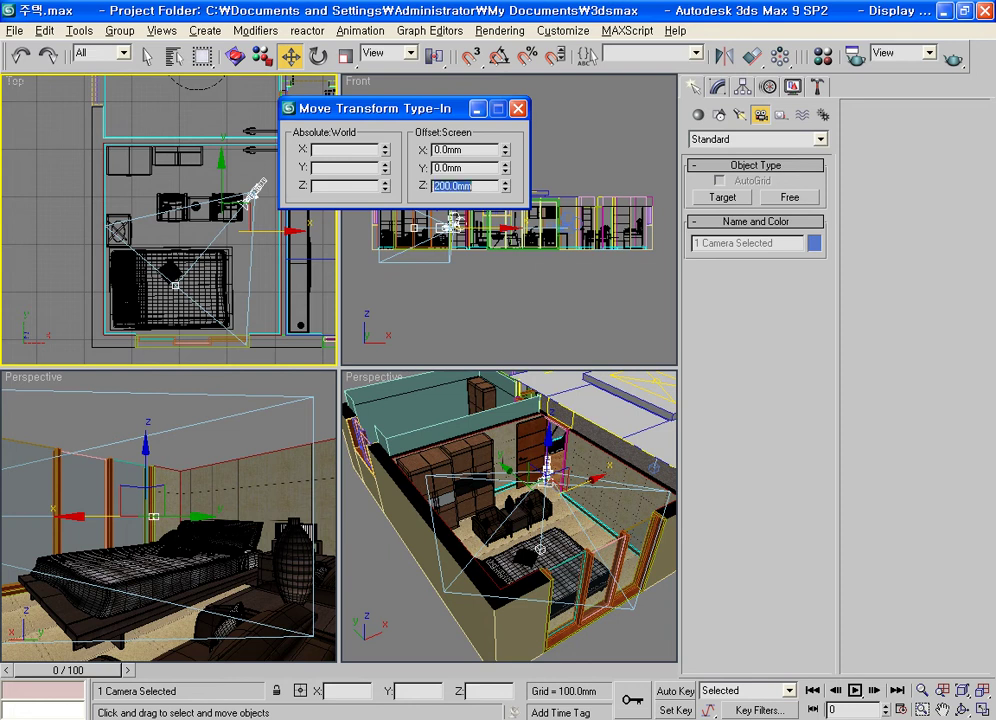
key("Return")
Make the lower-left view look through Camera02.
left_click(519, 108)
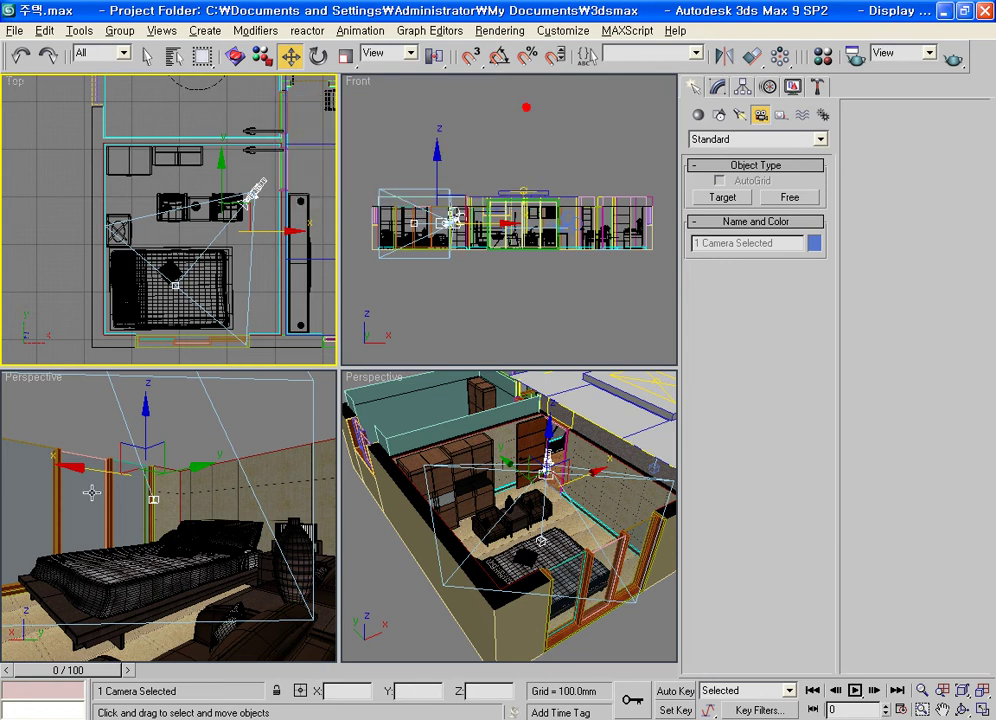
left_click(56, 412)
left_click(55, 420)
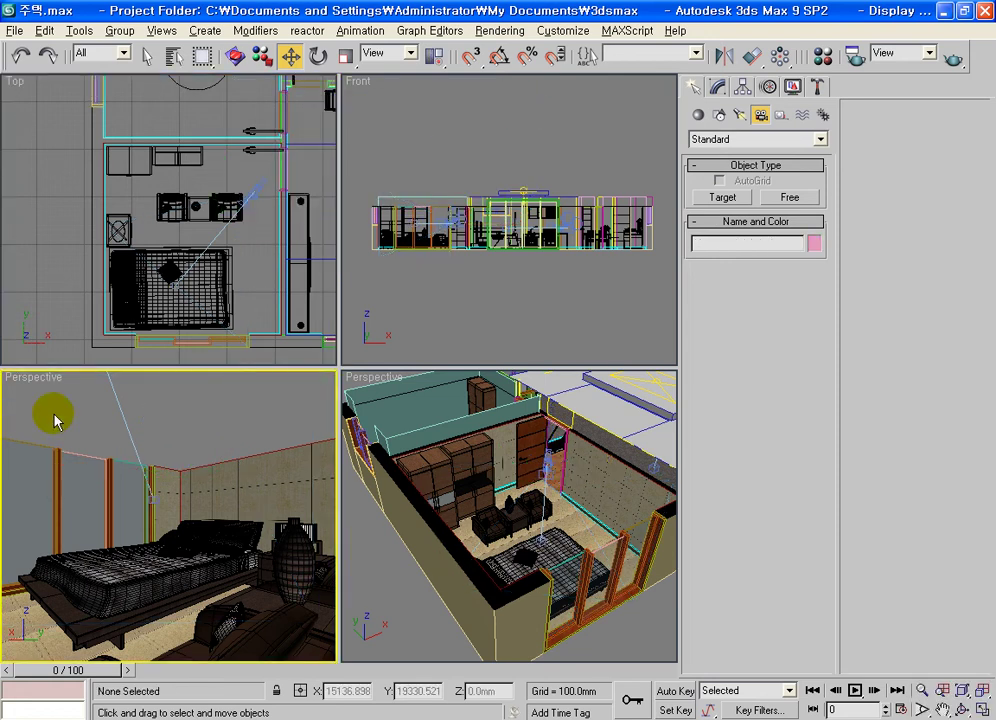
key("c")
left_click(441, 256)
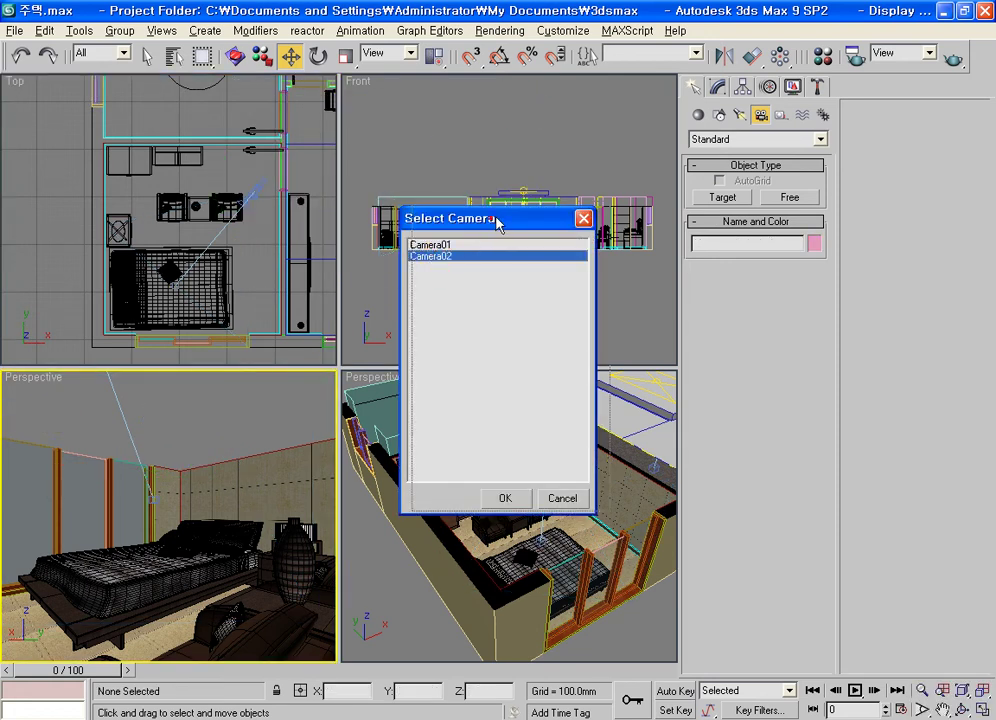
left_click_drag(497, 222, 679, 253)
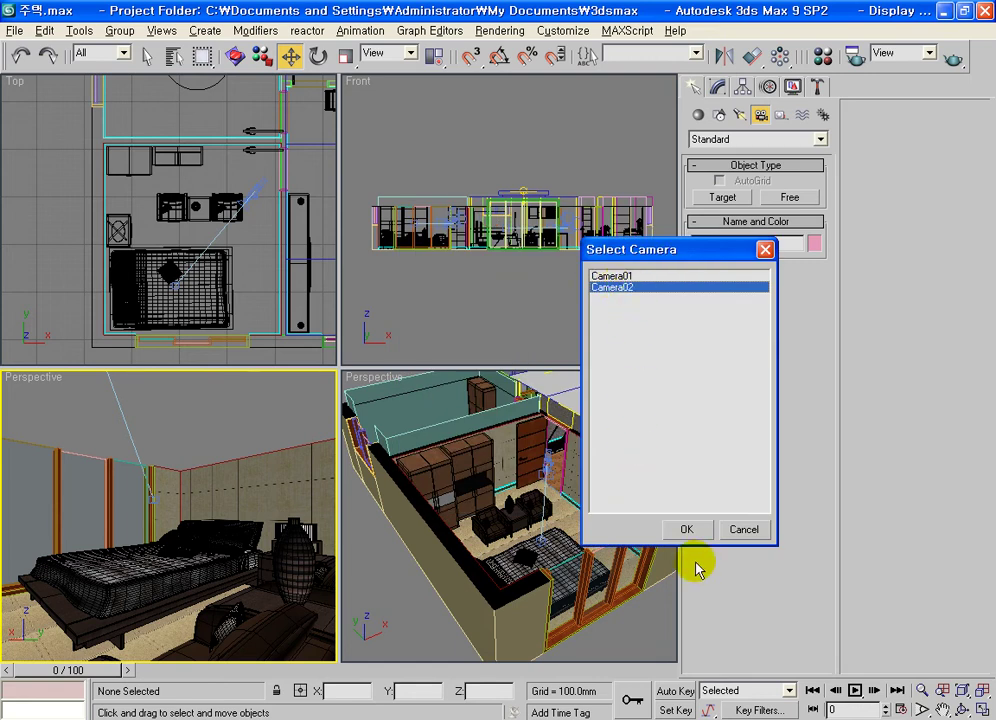
left_click(695, 526)
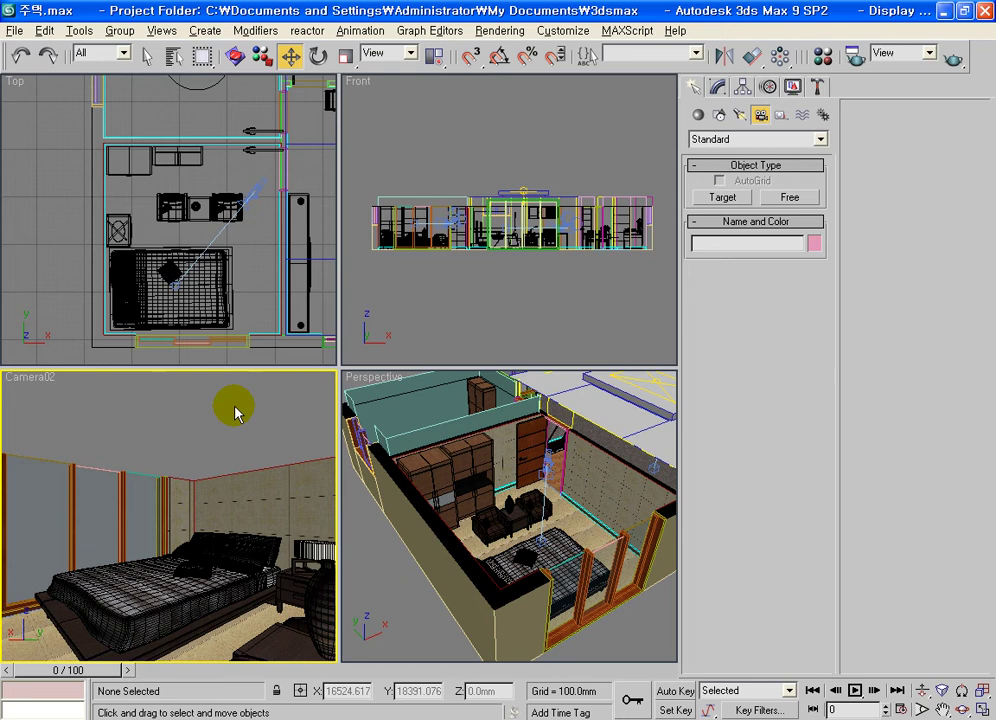
Nudge Camera02 in the plan to frame the bed and window wall.
left_click(249, 192)
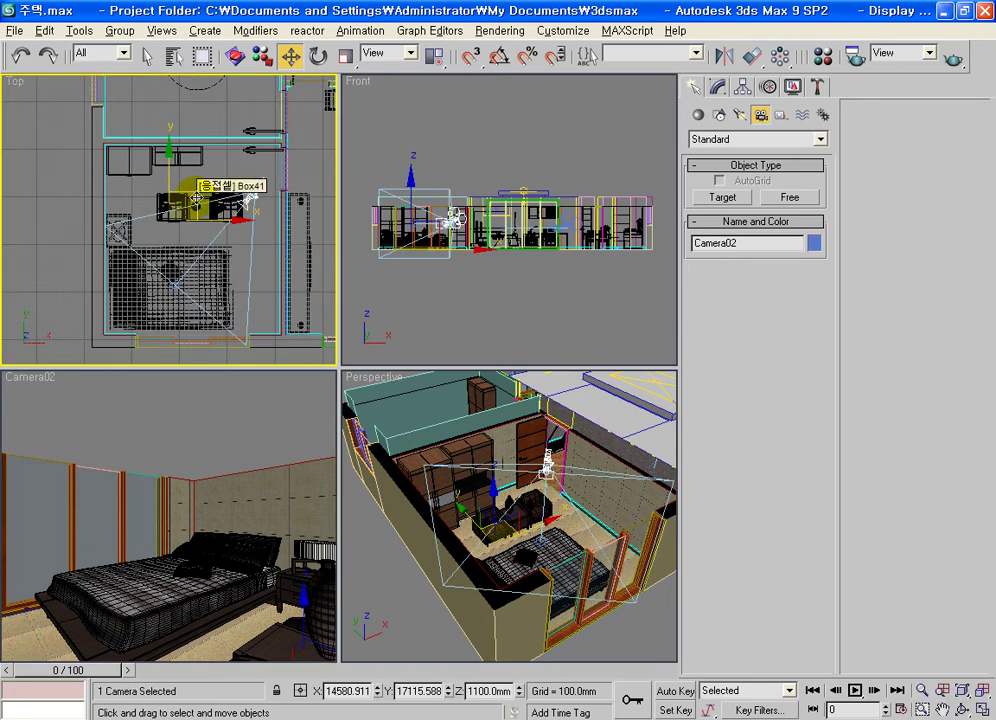
mouse_move(269, 162)
left_mouse_down()
mouse_move(260, 155)
mouse_move(269, 152)
left_mouse_up()
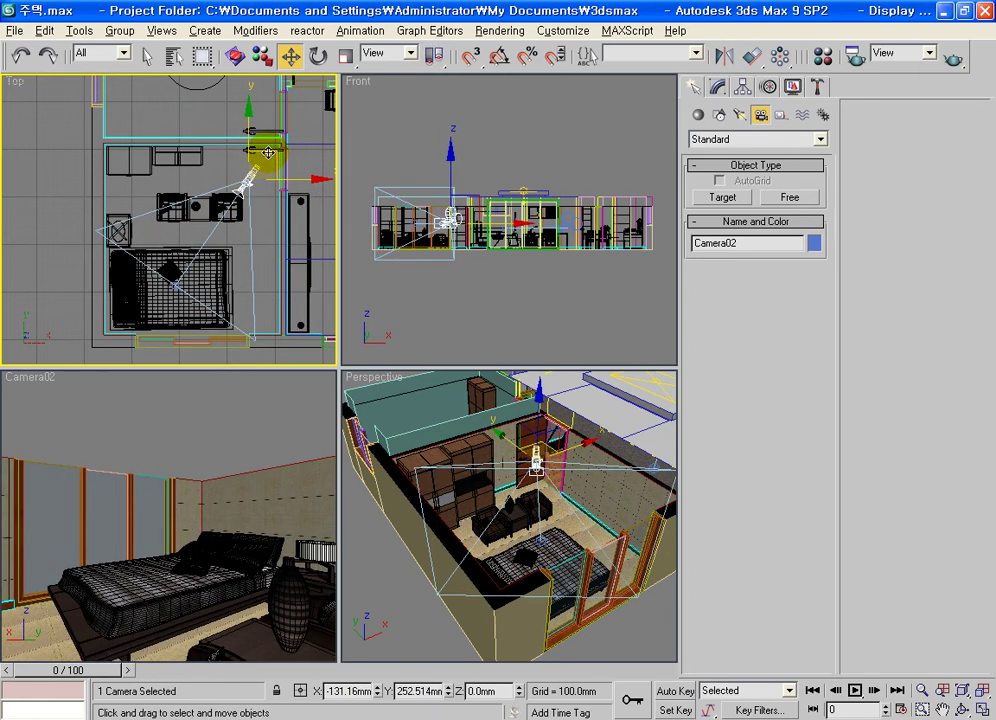
right_click(260, 432)
left_click(262, 442)
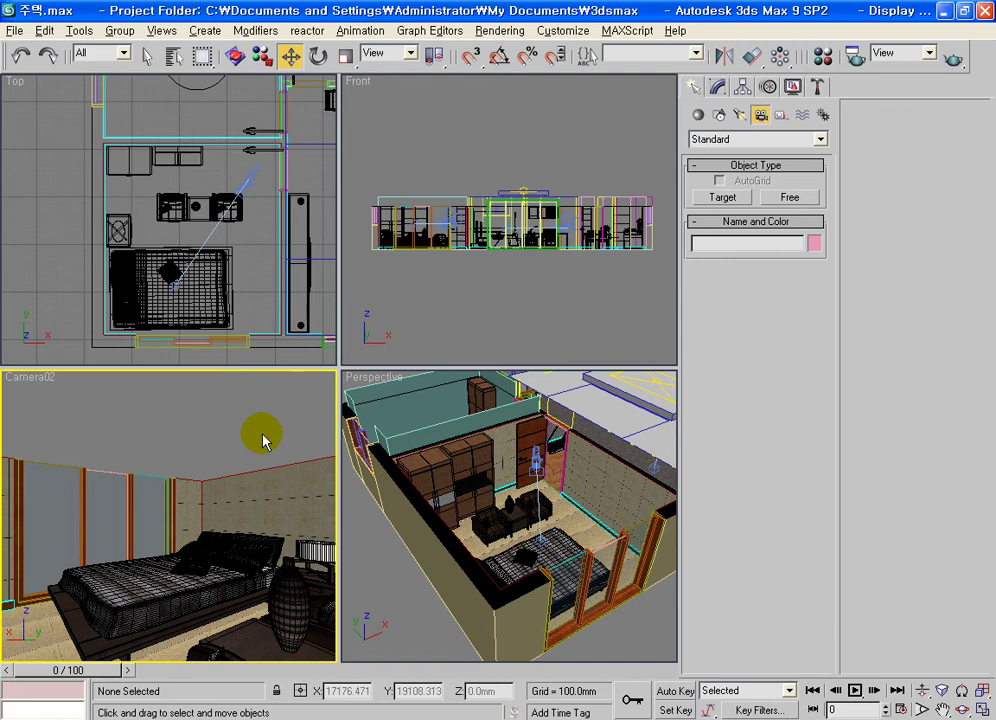
Select 윗벽 by name and set its absolute Z position to 400 mm.
left_click(173, 56)
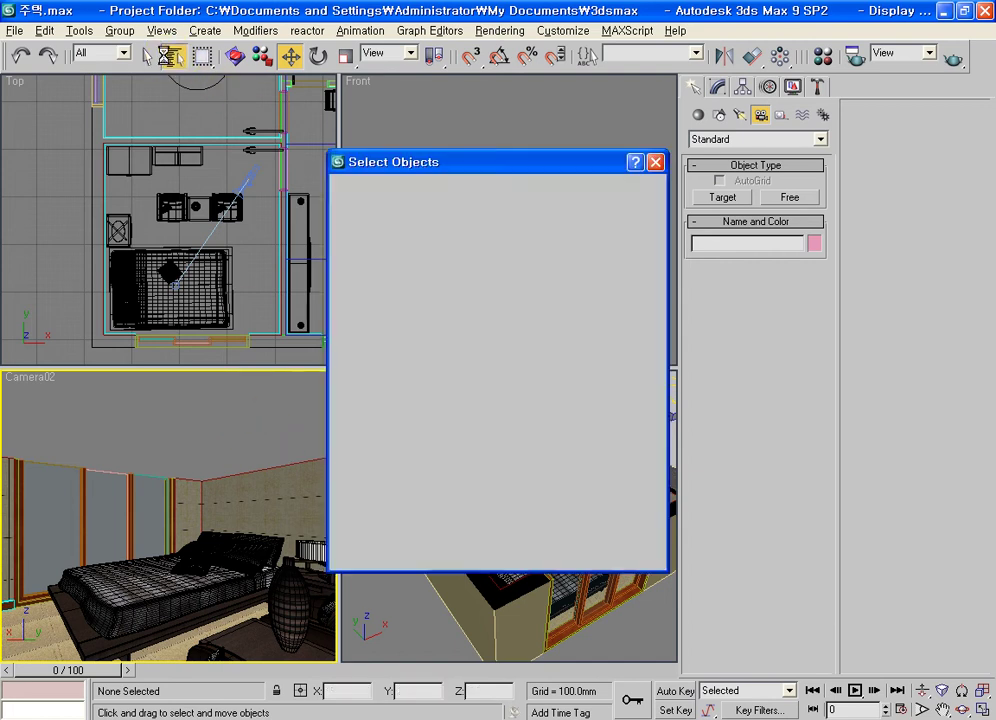
left_click(360, 458)
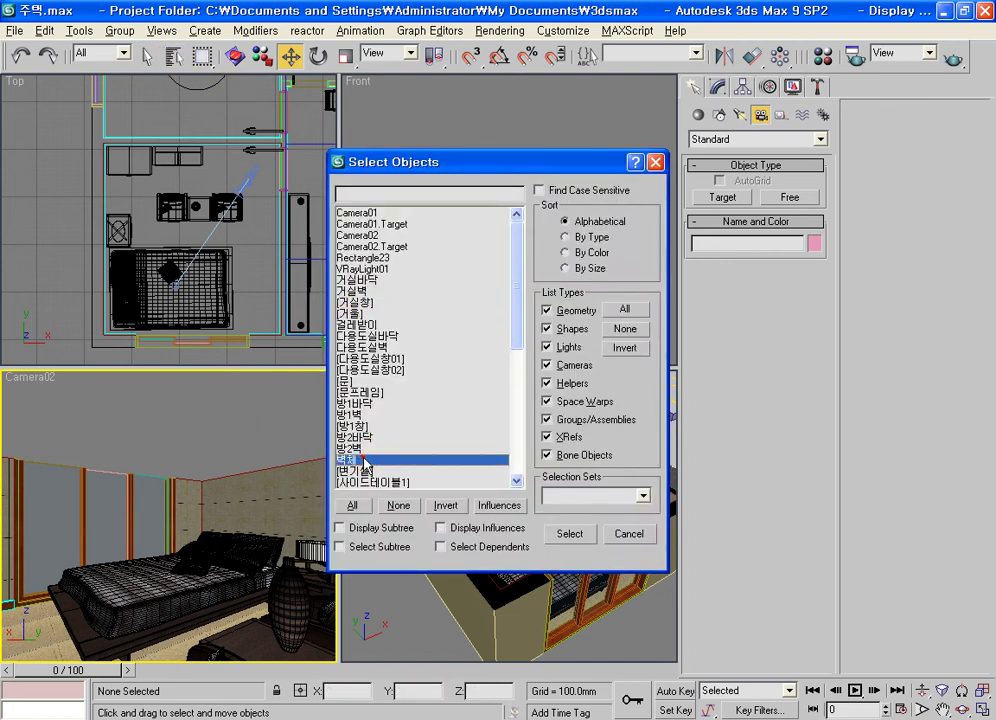
left_click_drag(516, 326, 516, 438)
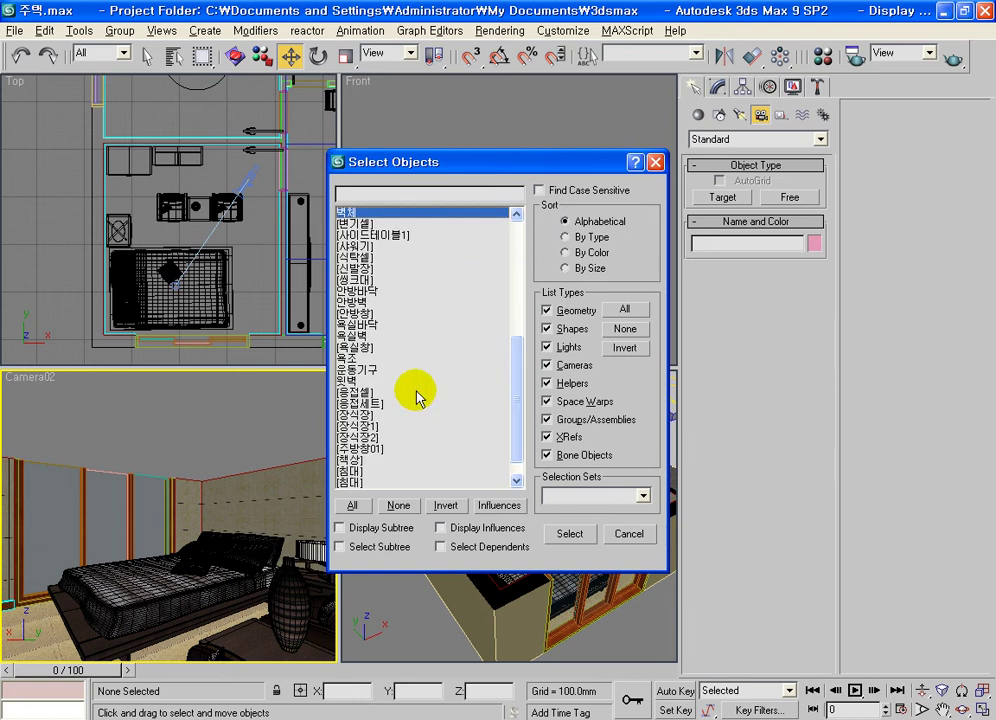
left_click(418, 381)
left_click(569, 533)
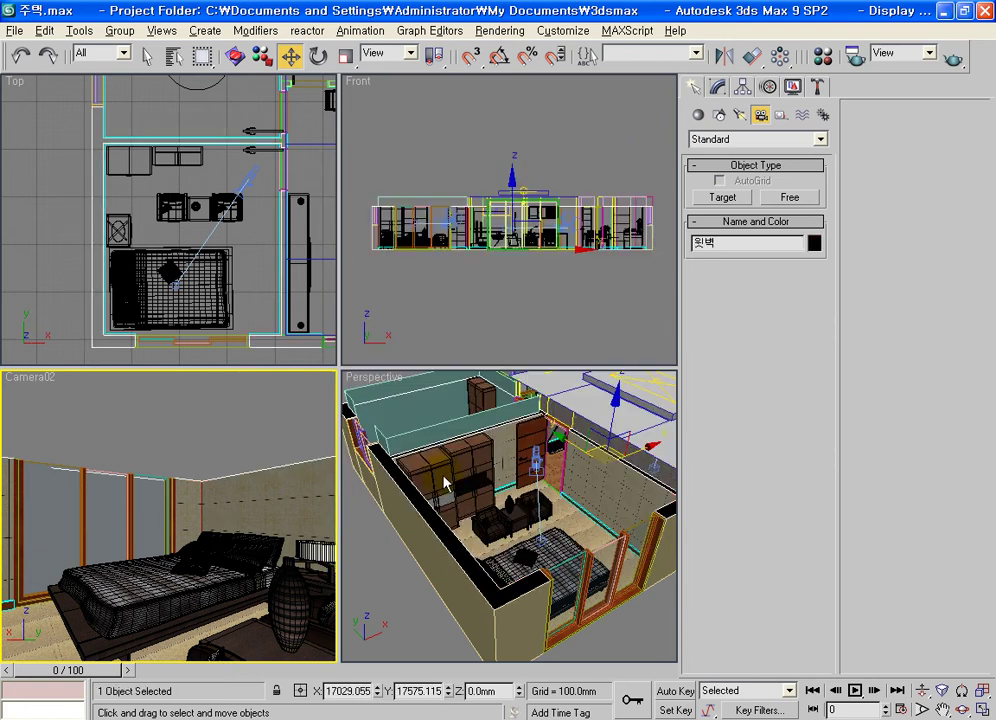
right_click(290, 53)
double_click(345, 186)
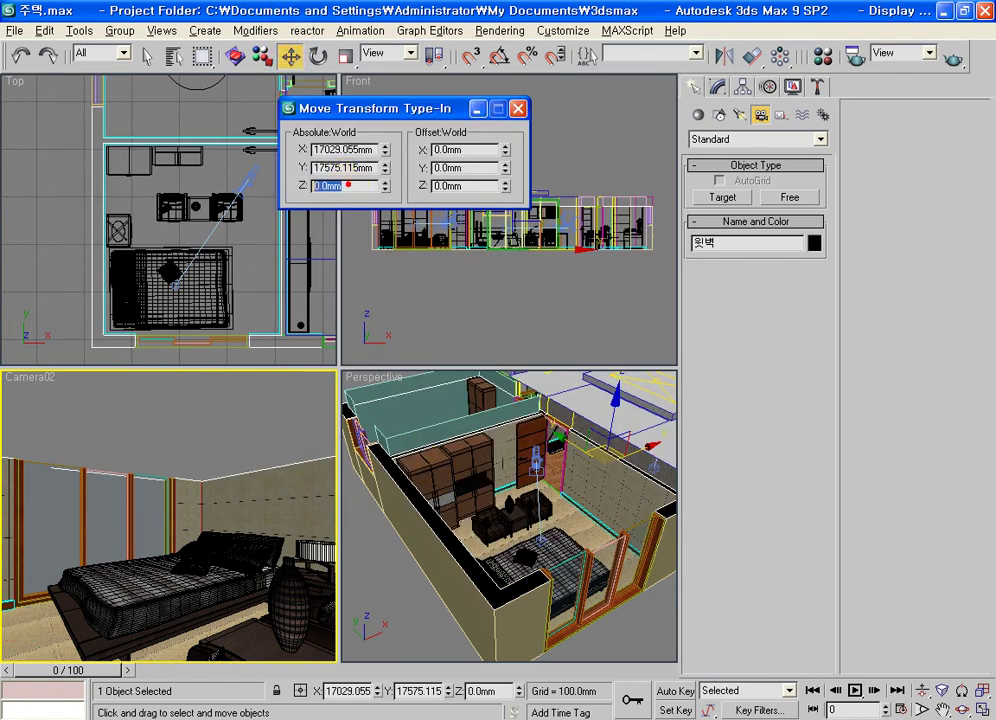
type("4")
key("Return")
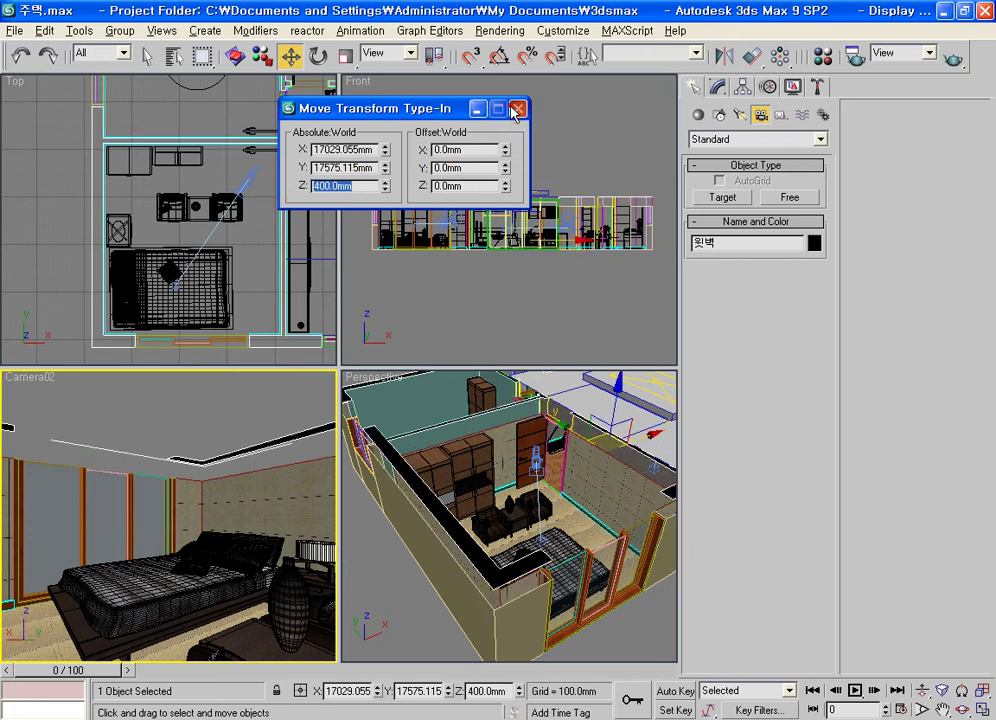
Select the 안방벽 bedroom wall and isolate it.
left_click(516, 110)
left_click(225, 493)
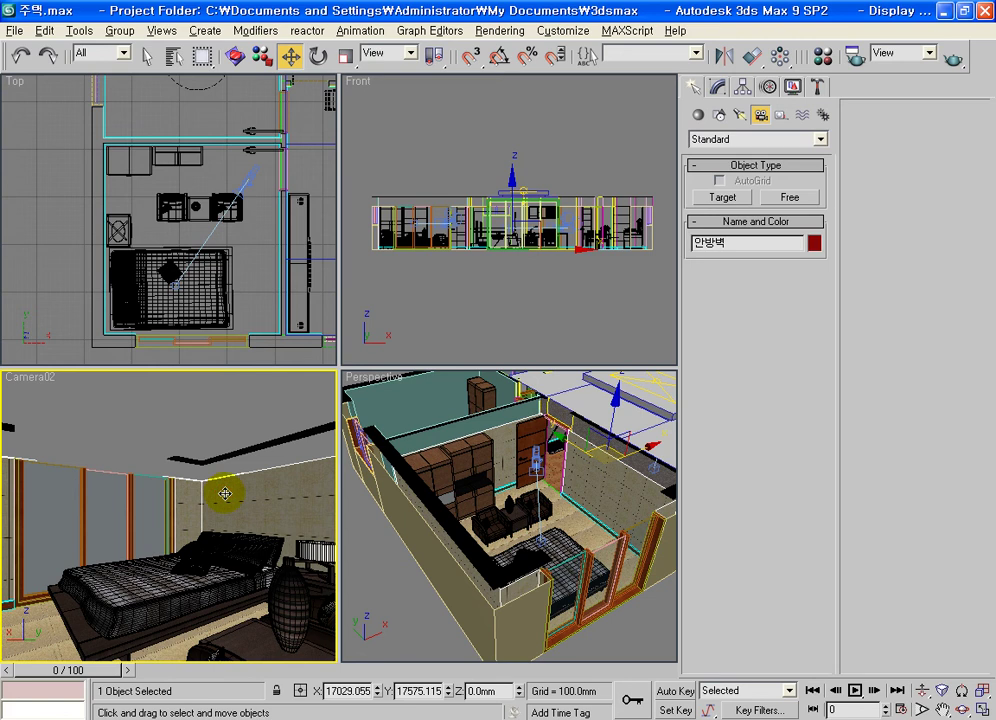
key("alt+q")
Raise the 안방벽 wall's top vertices by 400 mm at the Editable Poly level.
middle_click_drag(502, 267, 564, 258)
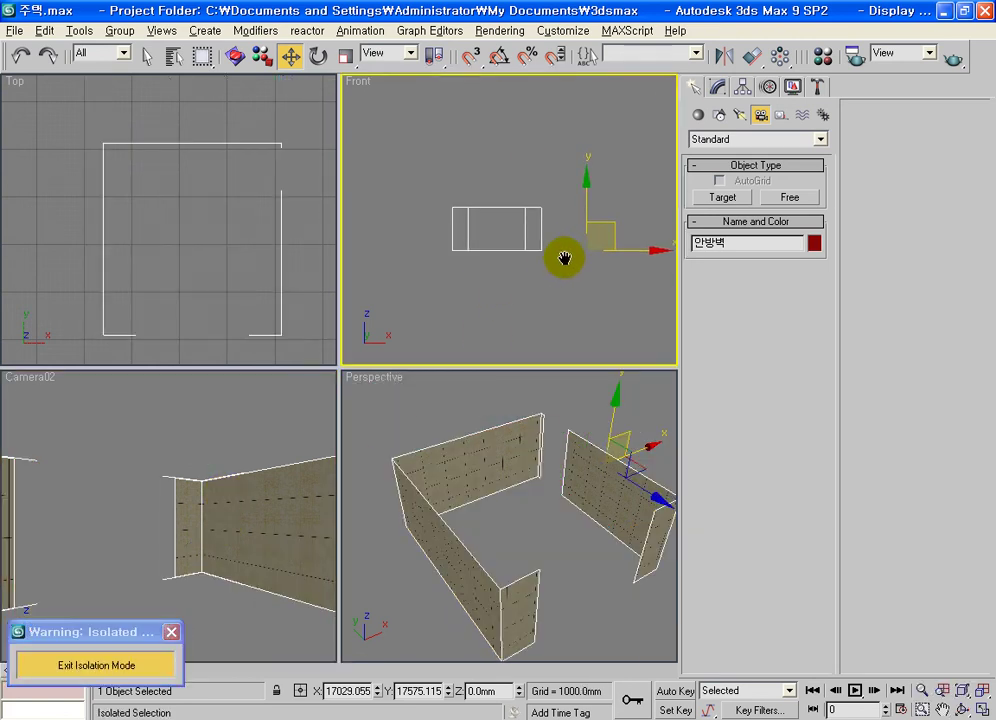
left_click(722, 85)
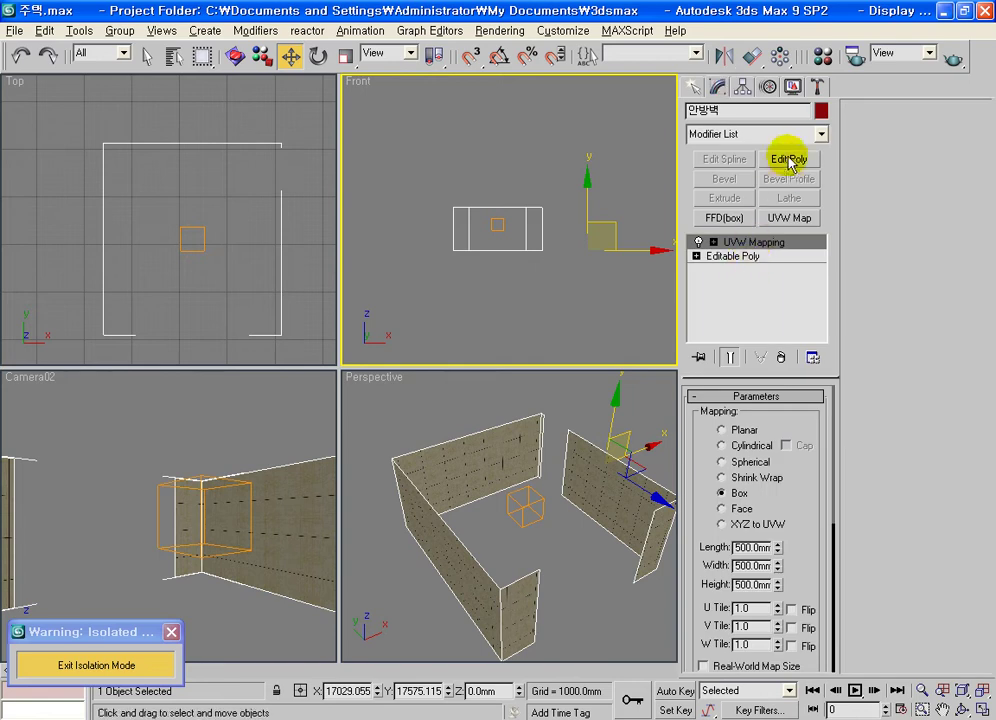
left_click(740, 257)
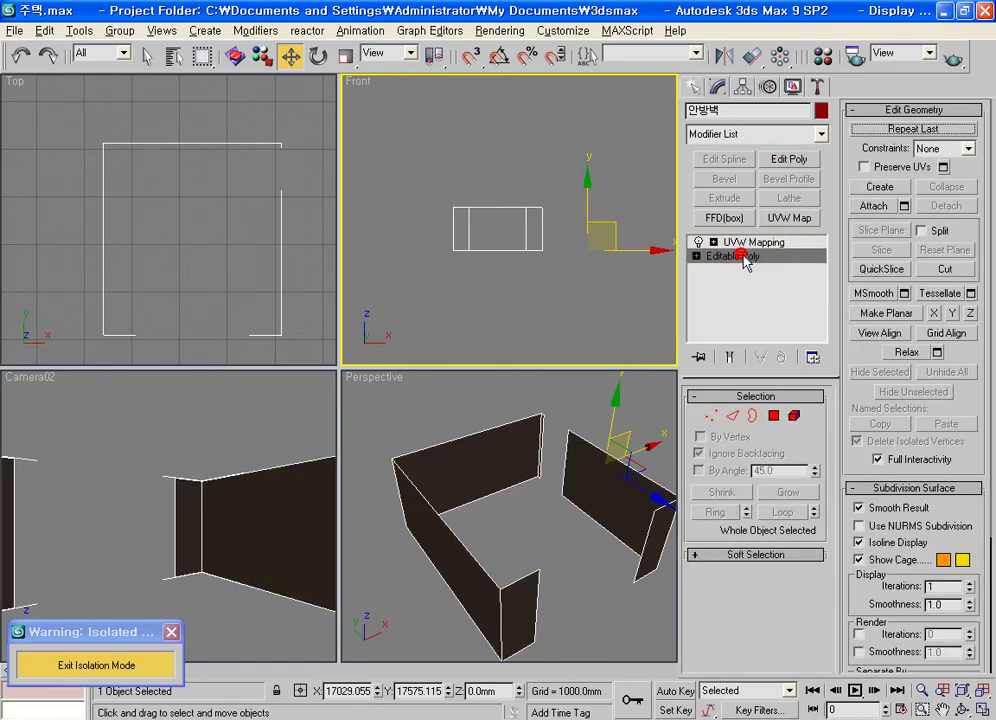
left_click(711, 418)
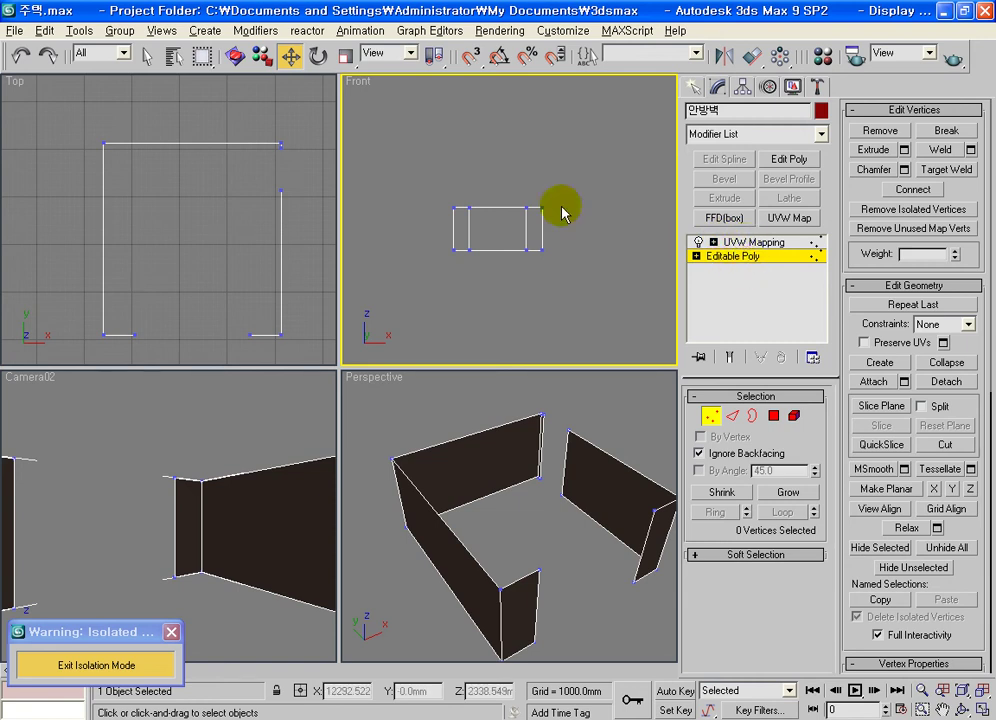
left_click_drag(422, 222, 565, 175)
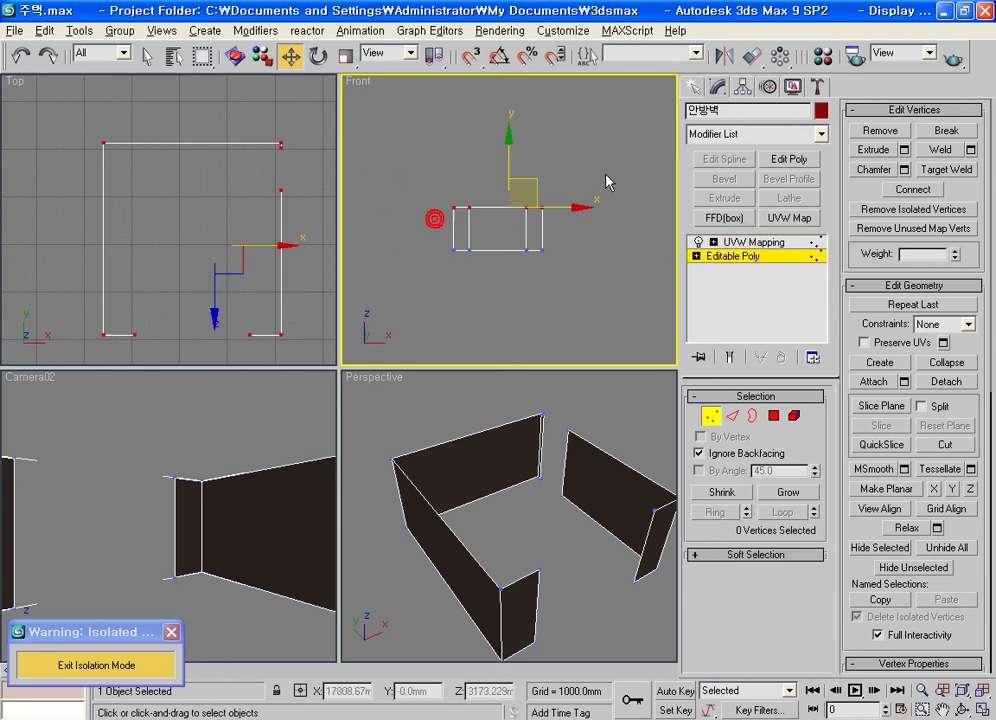
right_click(290, 55)
double_click(450, 167)
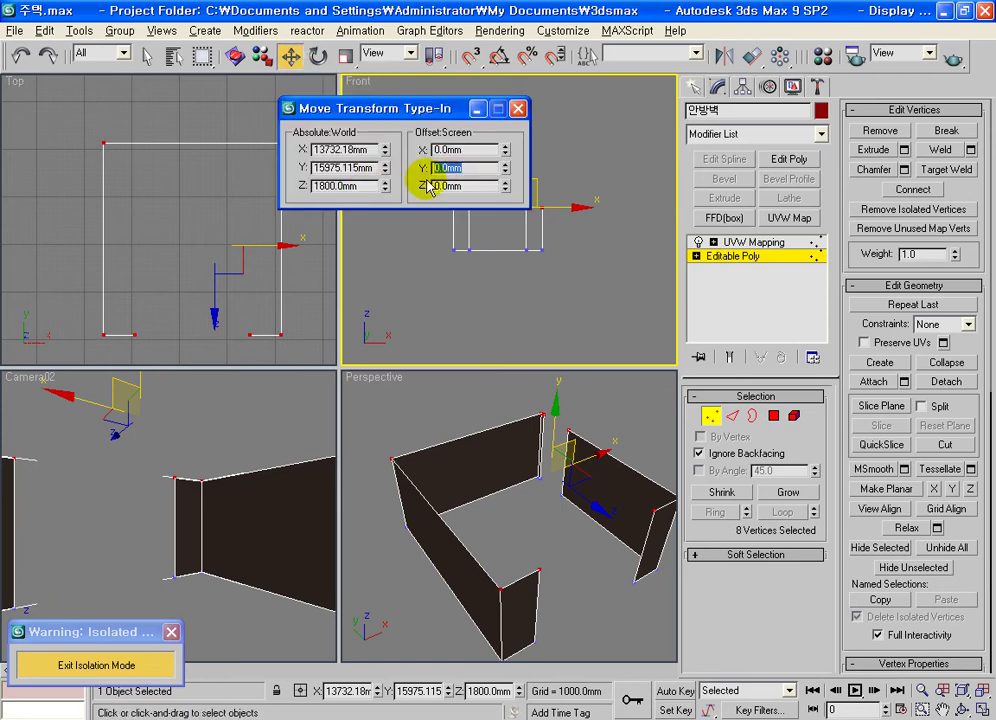
type("40")
key("Return")
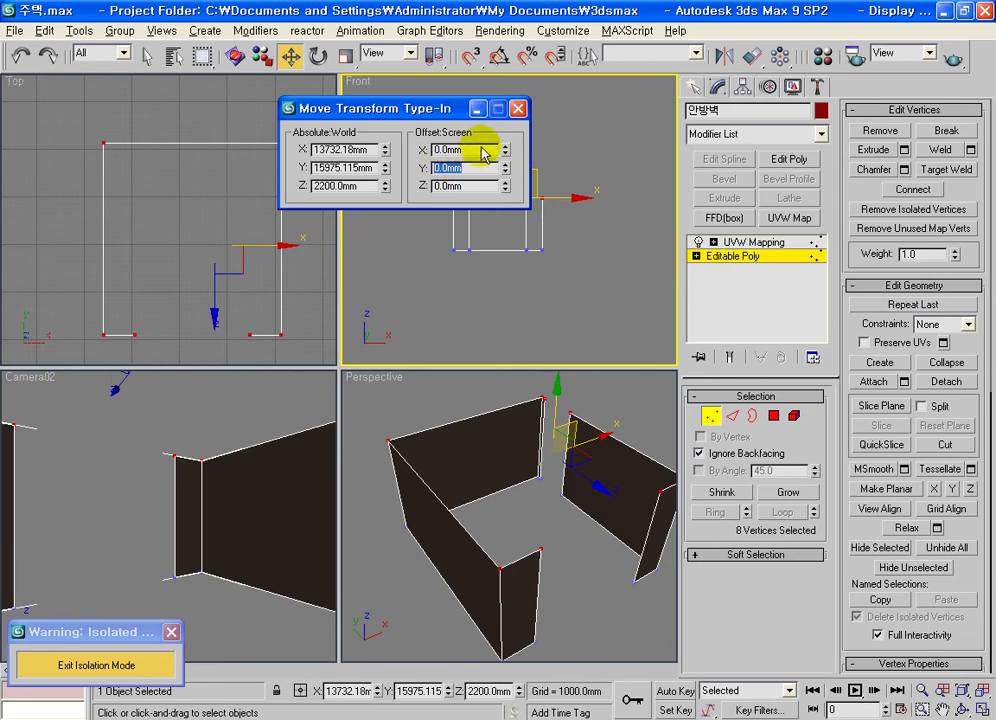
left_click(518, 108)
Return to the wall's UVW Mapping, exit isolation, and reselect 안방벽.
left_click(722, 416)
left_click(754, 242)
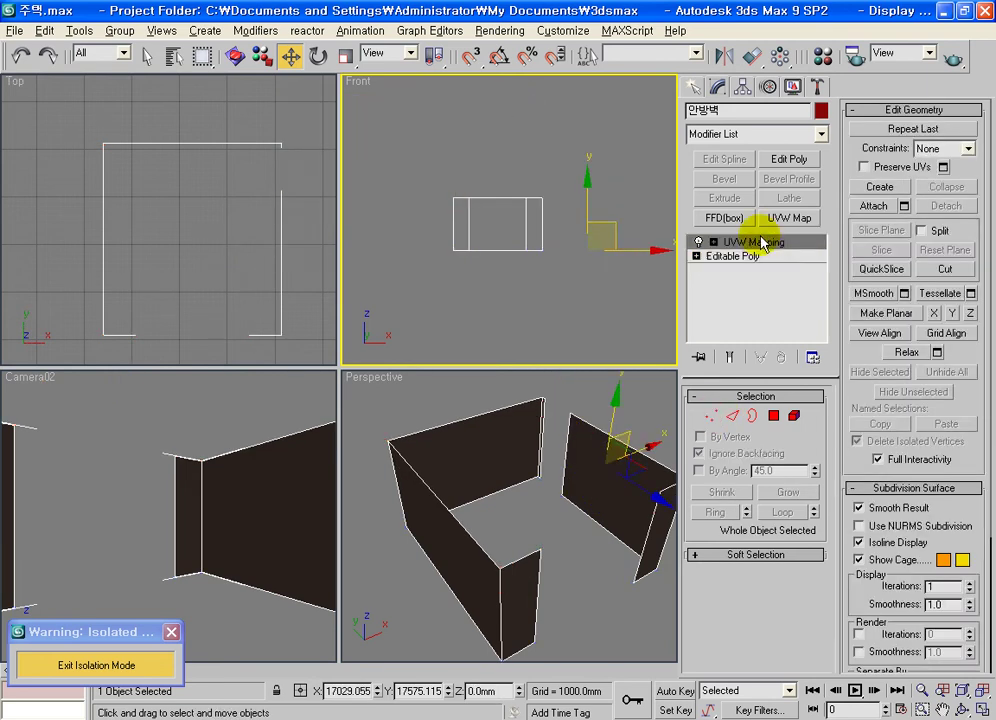
left_click(97, 670)
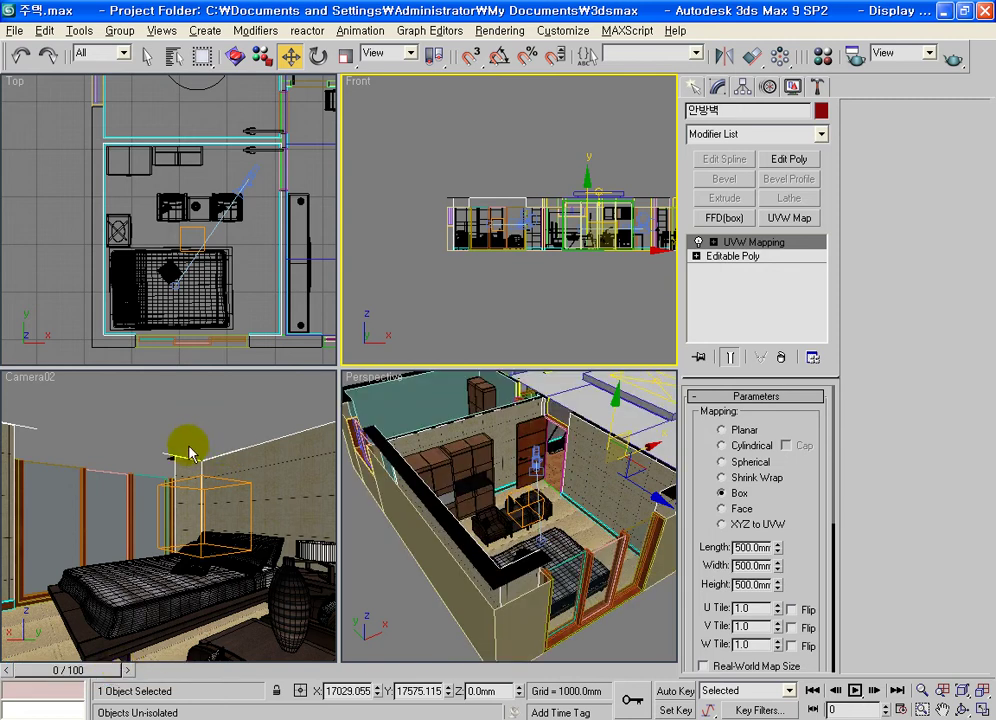
left_click(214, 426)
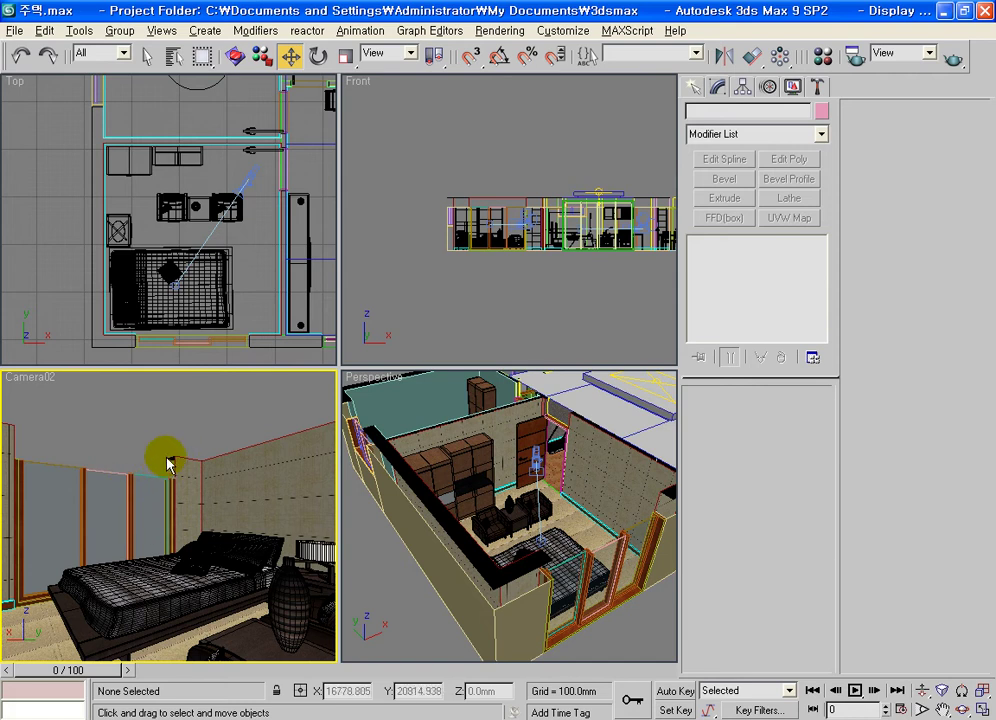
left_click(245, 465)
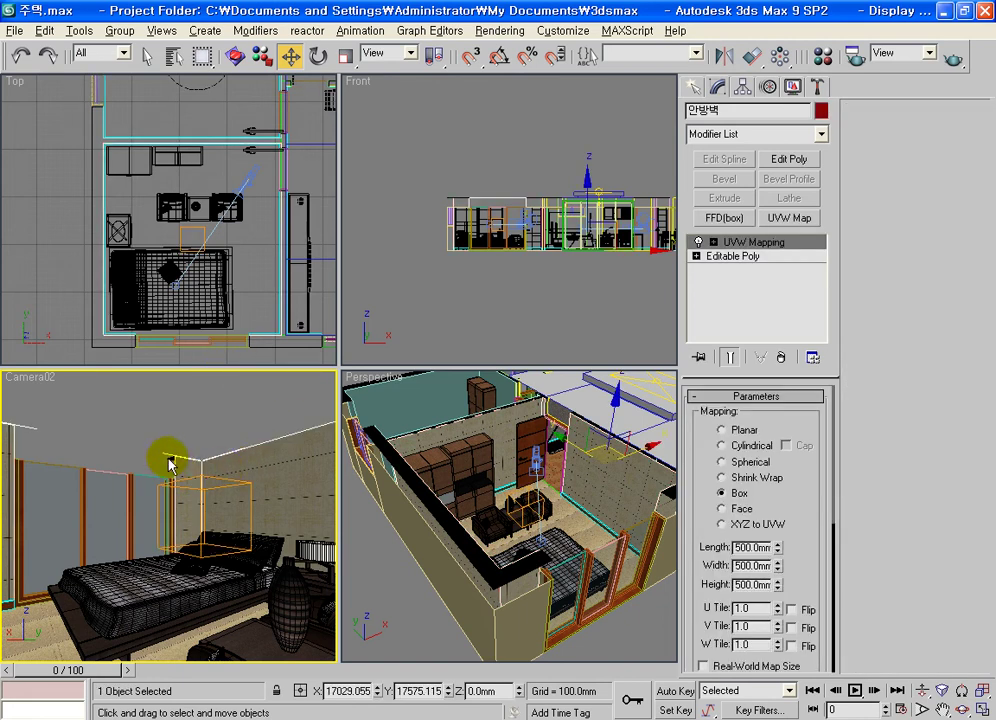
Add 외벽 to the 안방벽 selection and isolate both walls.
left_click(173, 56)
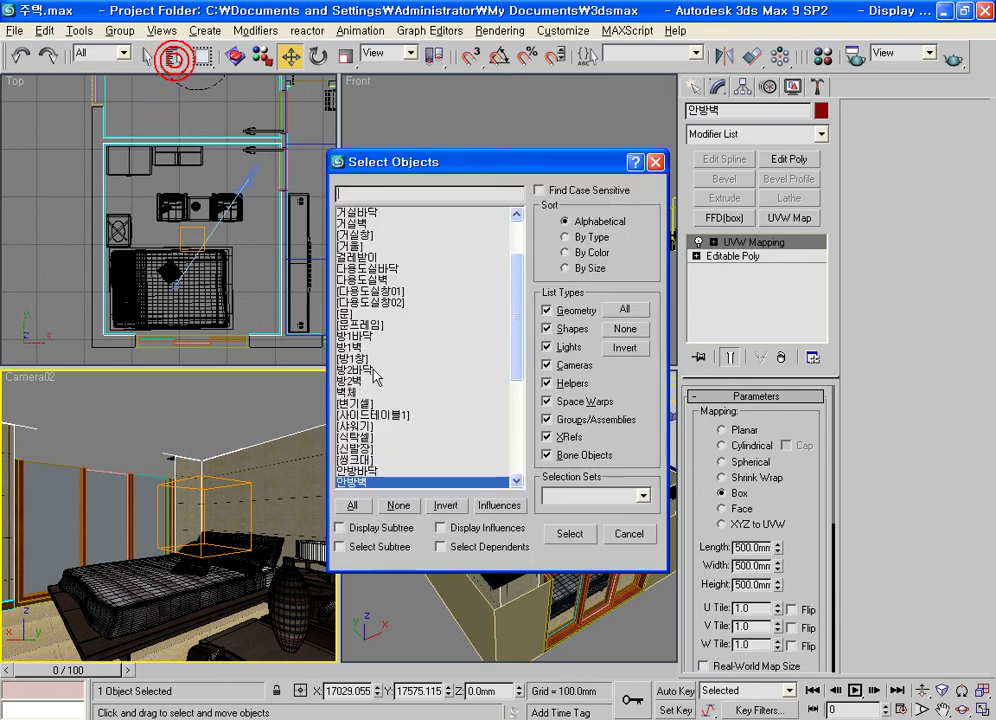
left_click(515, 368)
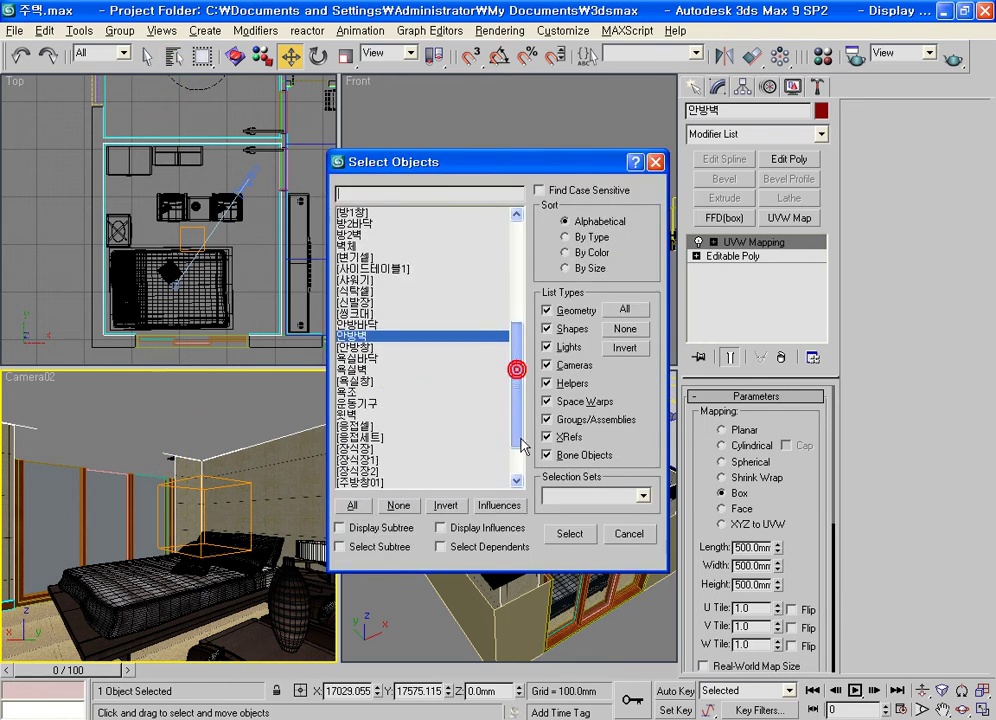
left_click(346, 413, "ctrl")
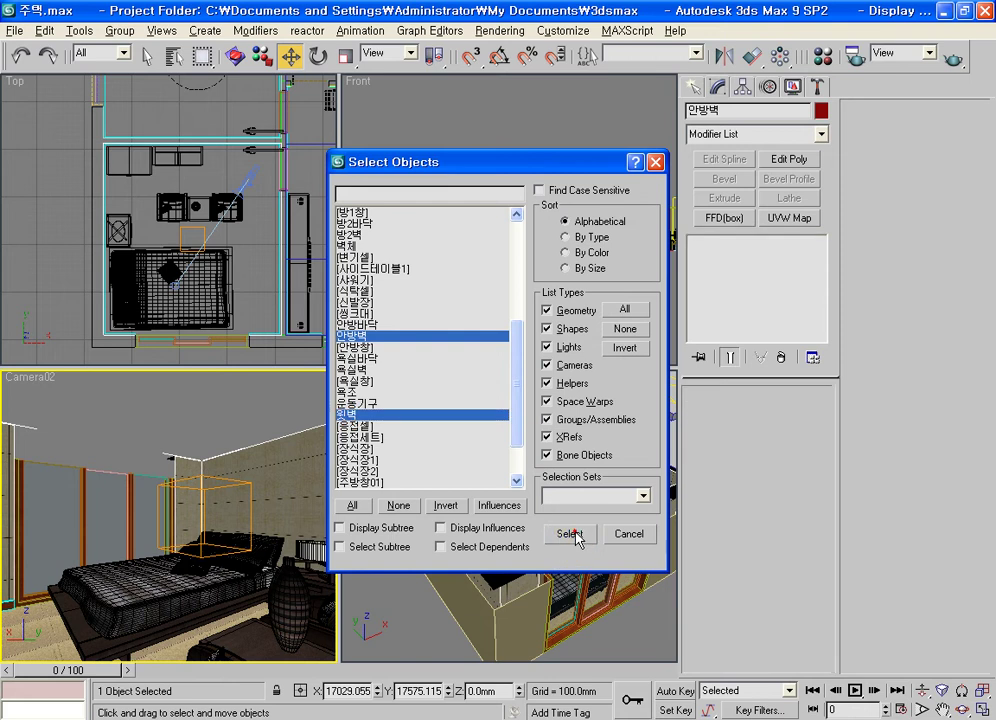
left_click(570, 533)
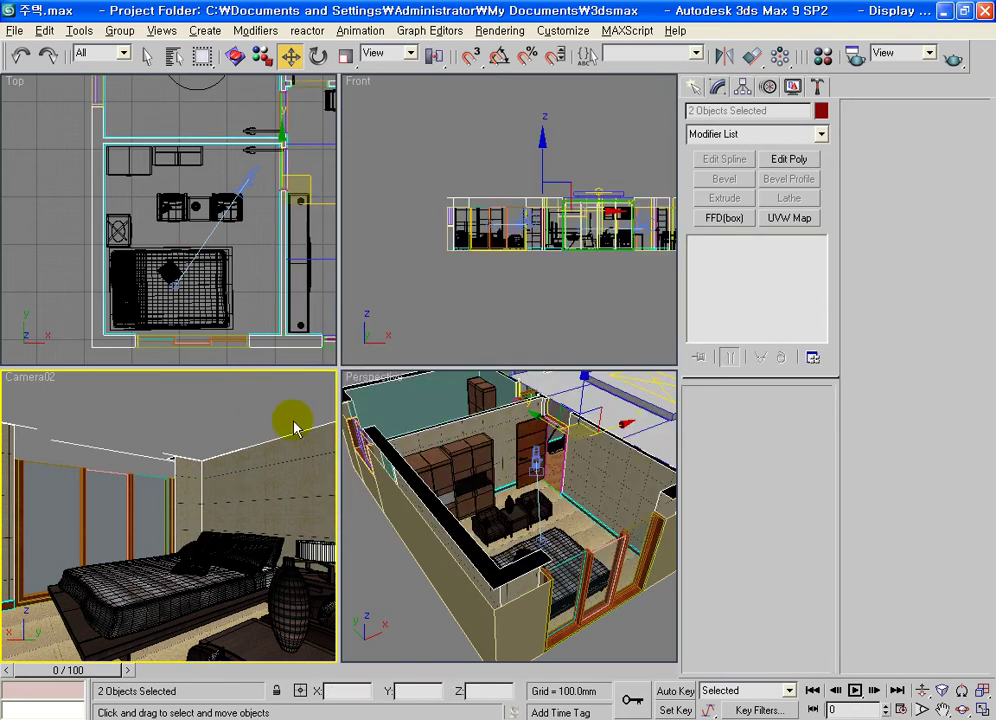
key("alt+q")
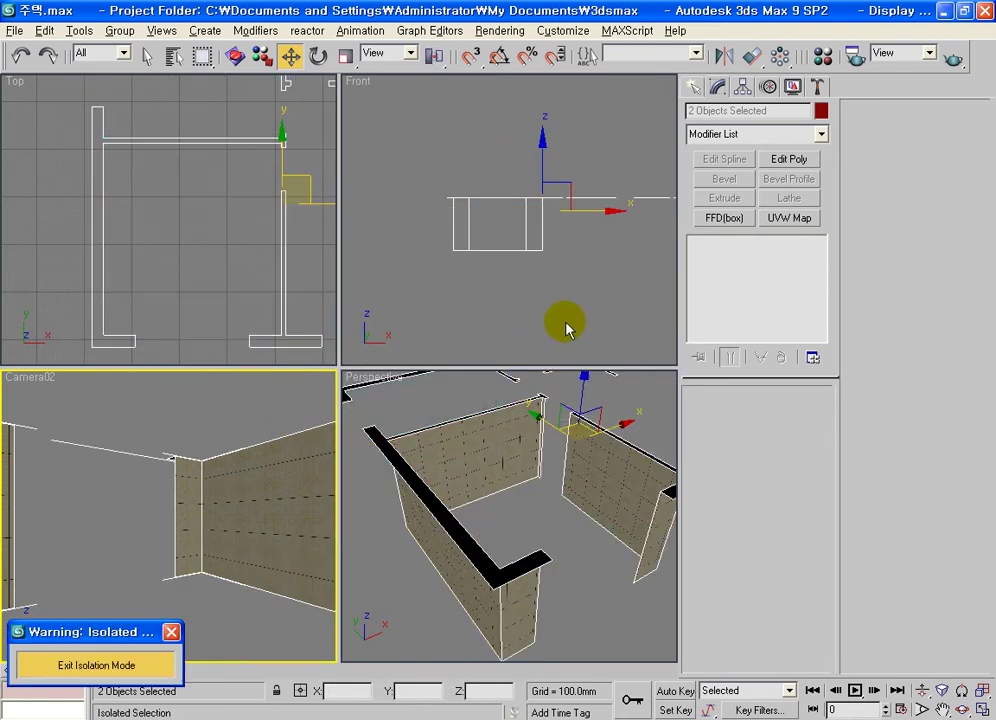
Zoom the Top view in on the wall ends and turn on 3D snap.
left_click(196, 276)
scroll(216, 238, "up", 2)
scroll(153, 263, "up", 2)
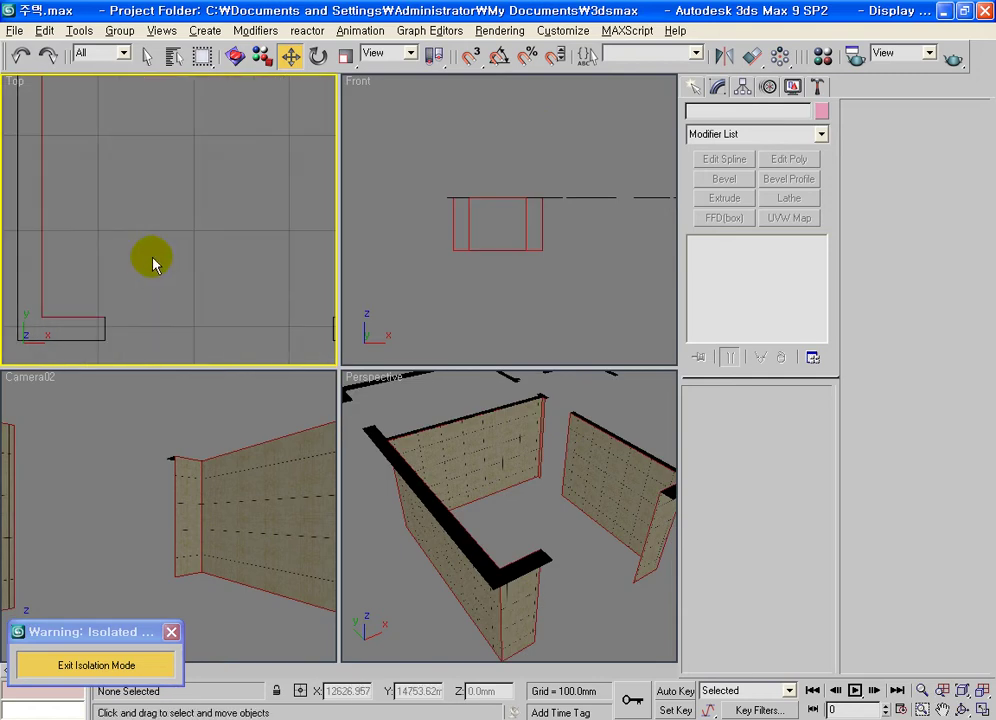
left_click(466, 54)
scroll(220, 169, "down", 2)
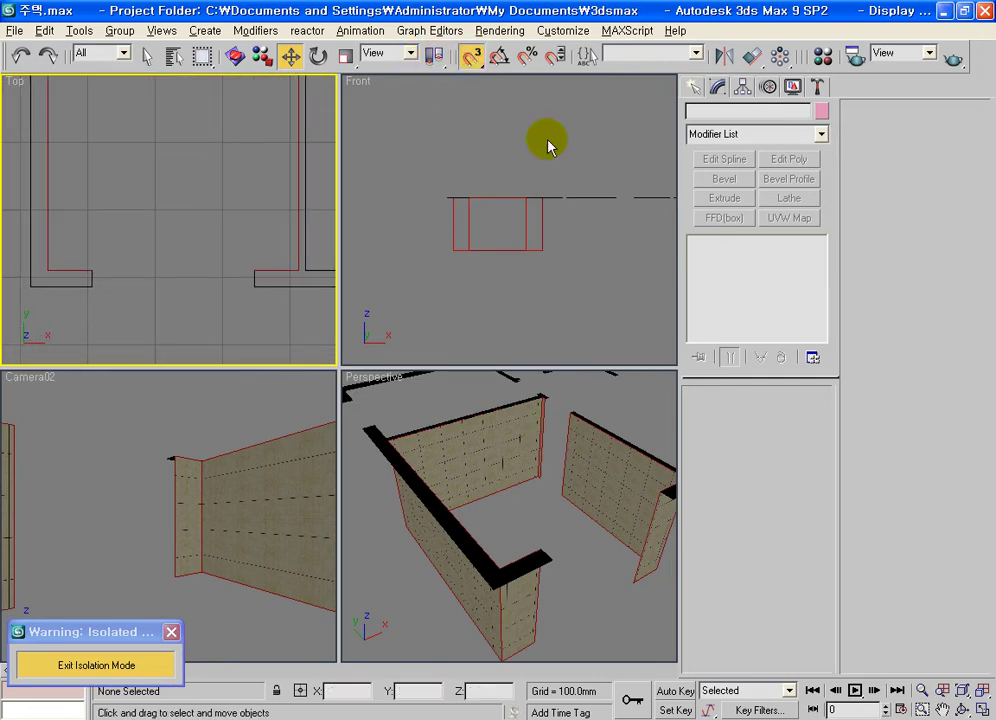
Draw a 2400 × 250 mm rectangle between the wall ends and add an Extrude modifier.
left_click(694, 87)
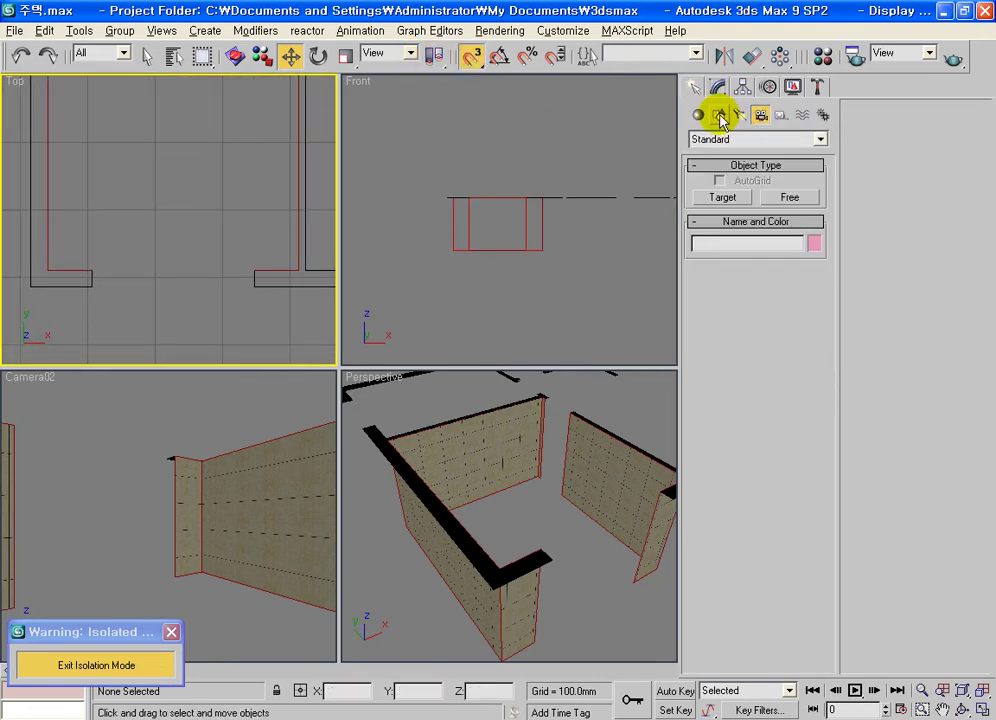
left_click(720, 116)
left_click(771, 213)
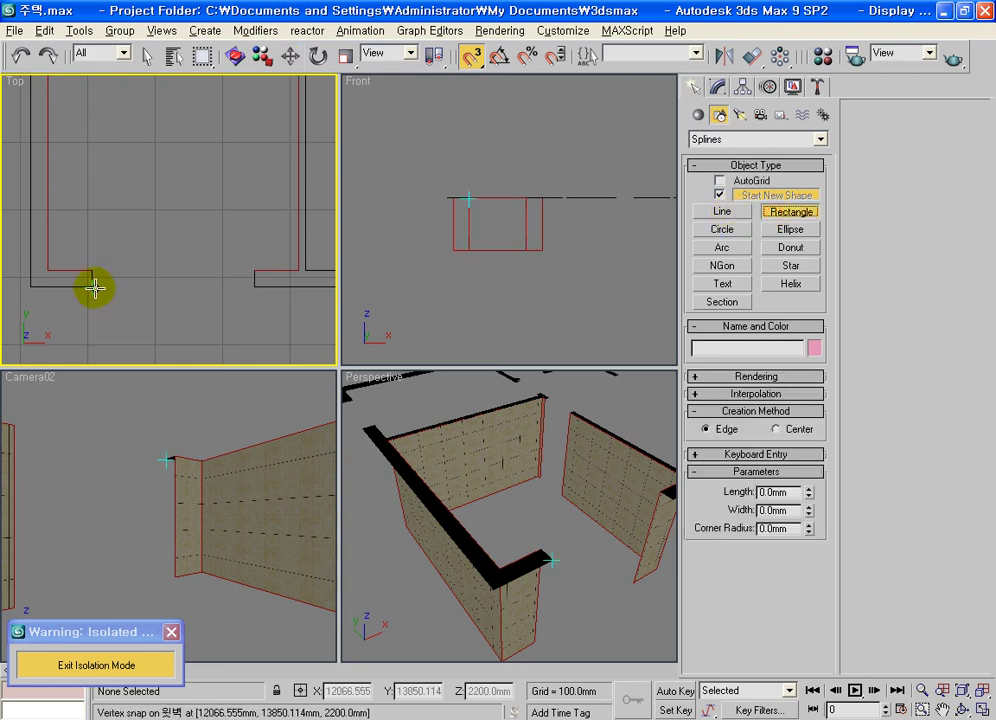
left_click_drag(95, 288, 255, 271)
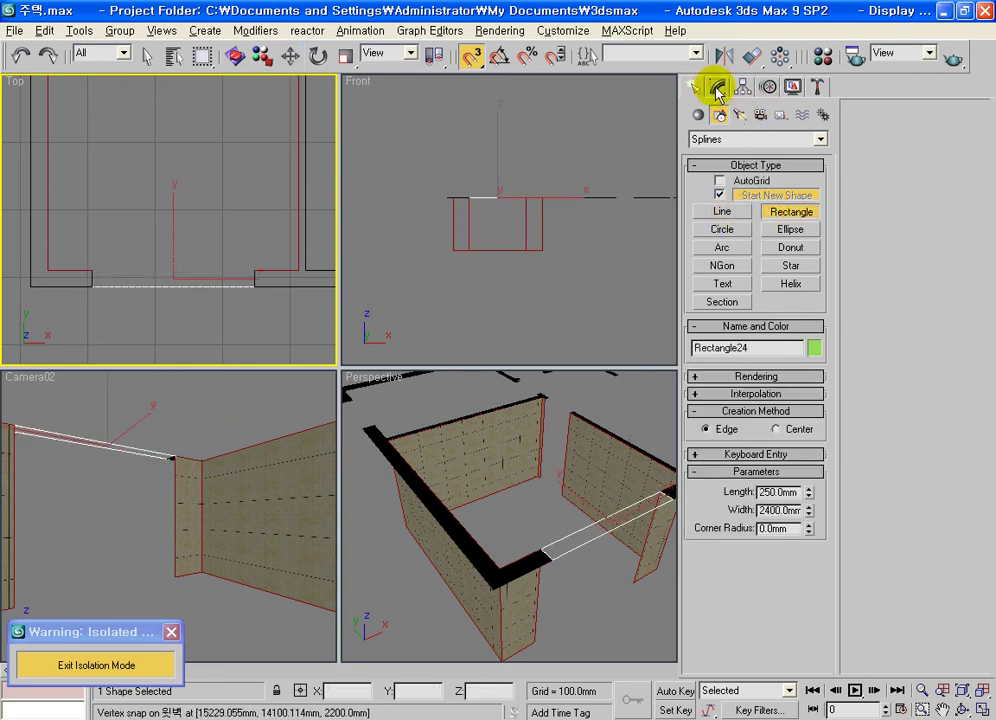
left_click(717, 92)
left_click(724, 197)
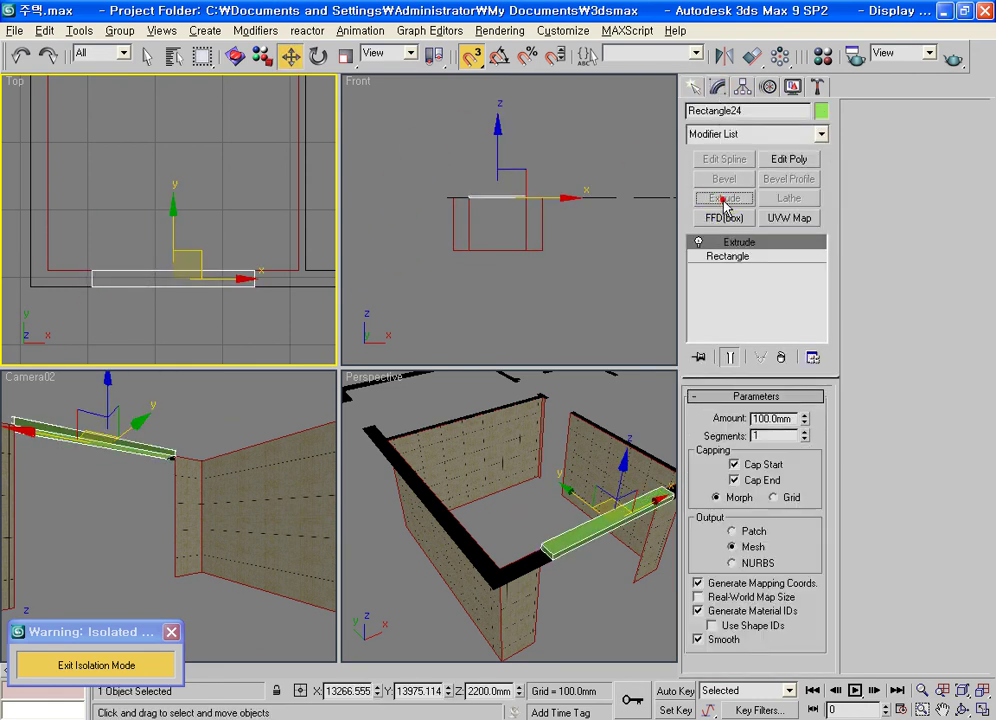
Set the slab's extrude amount to -100 mm.
left_click(752, 418)
type("-")
key("Return")
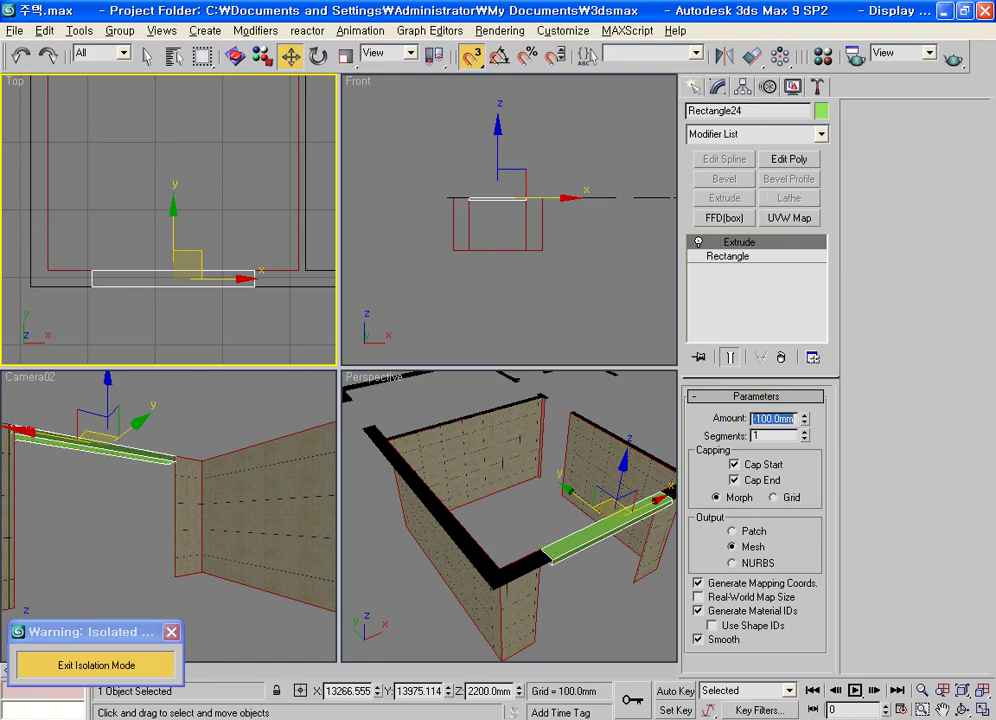
Select the green slab in the Perspective view and add an Edit Poly modifier.
right_click(241, 421)
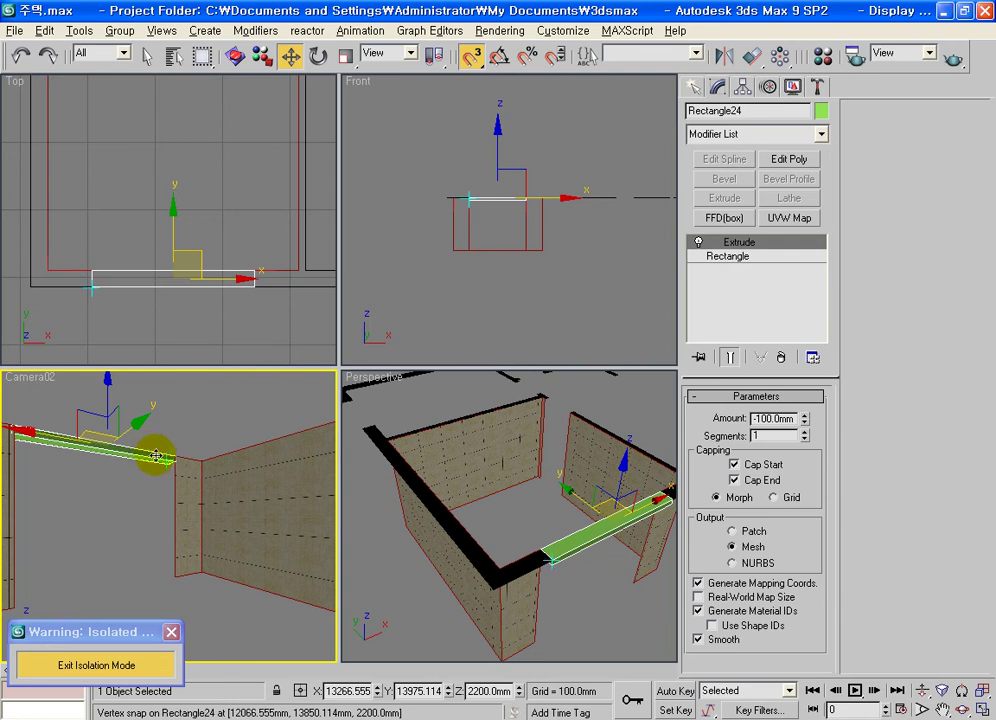
left_click(598, 581)
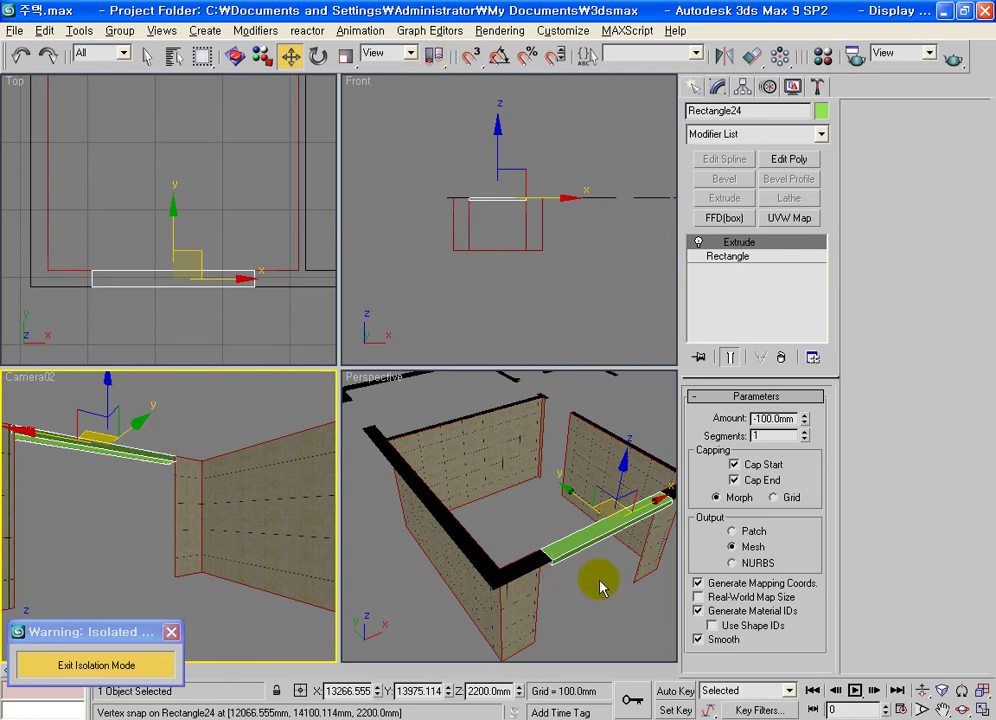
mouse_move(624, 556)
middle_mouse_down("alt")
mouse_move(442, 589)
mouse_move(562, 525)
mouse_move(516, 562)
mouse_move(468, 528)
mouse_move(456, 471)
mouse_move(620, 580)
mouse_move(561, 530)
middle_mouse_up("alt")
left_click(555, 451)
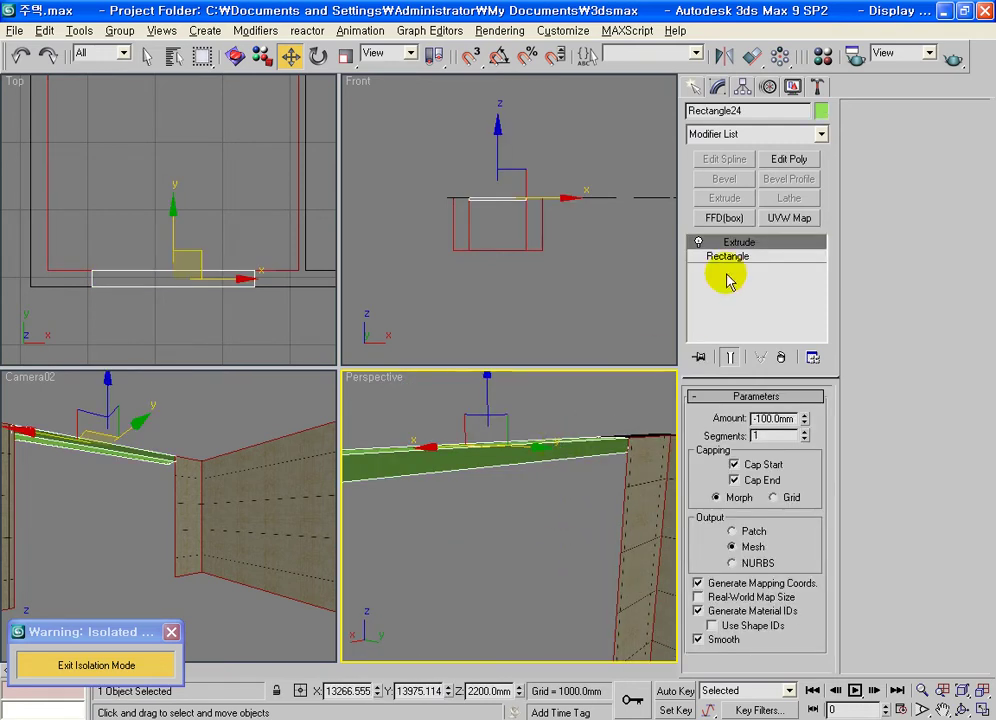
left_click(795, 161)
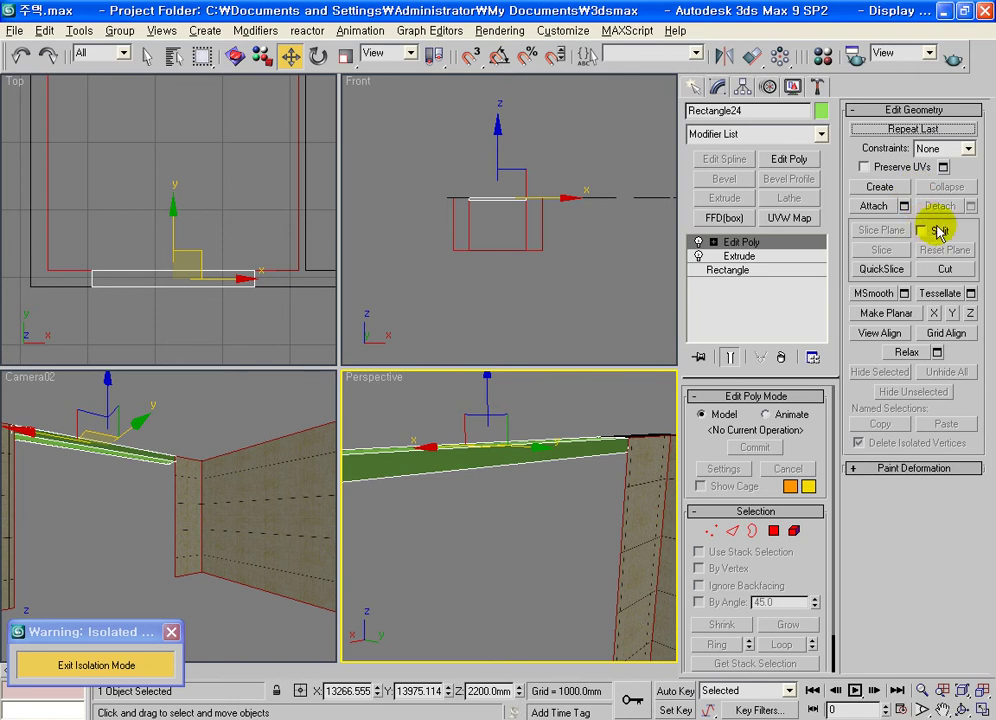
Select and edit the slab's polygon at the Edit Poly polygon level.
left_click(773, 531)
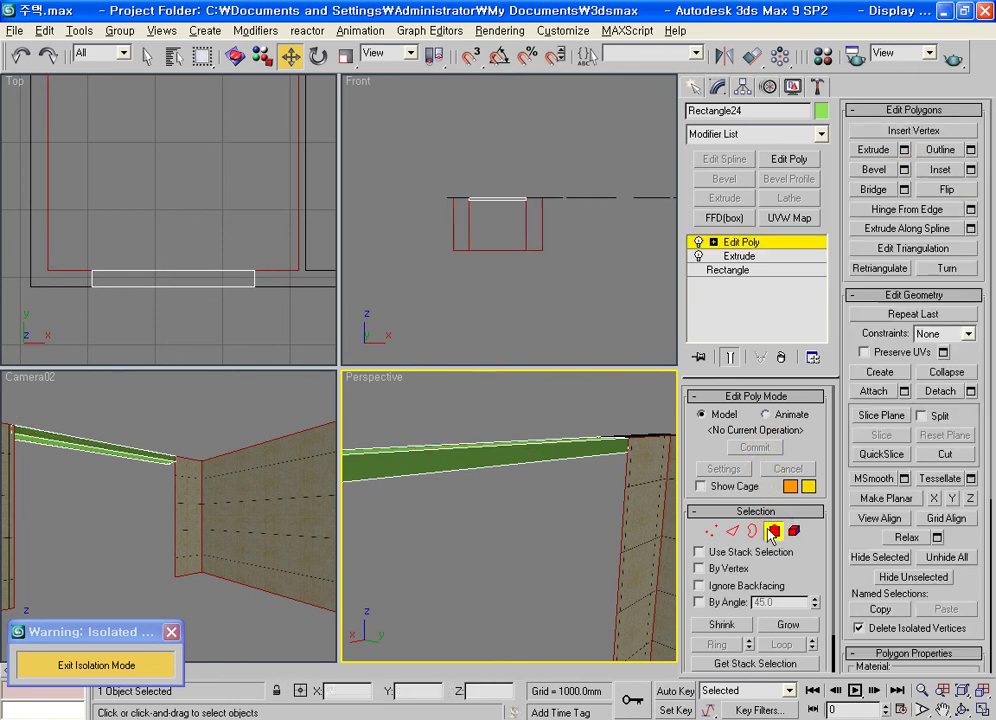
left_click(568, 452)
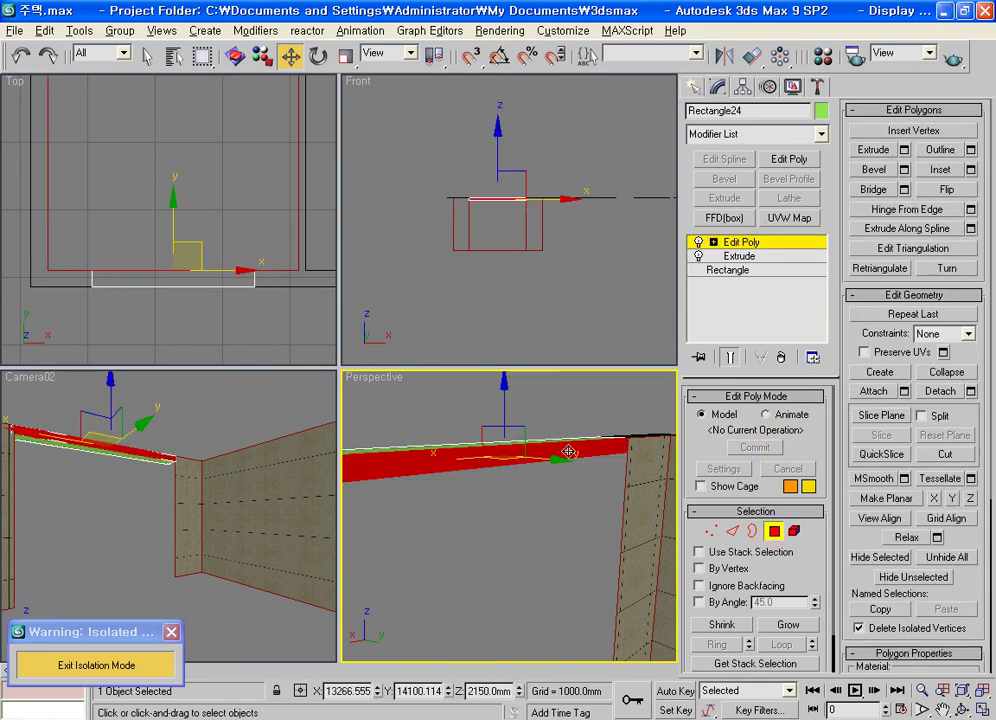
left_click(935, 390)
left_click(773, 531)
left_click(574, 540)
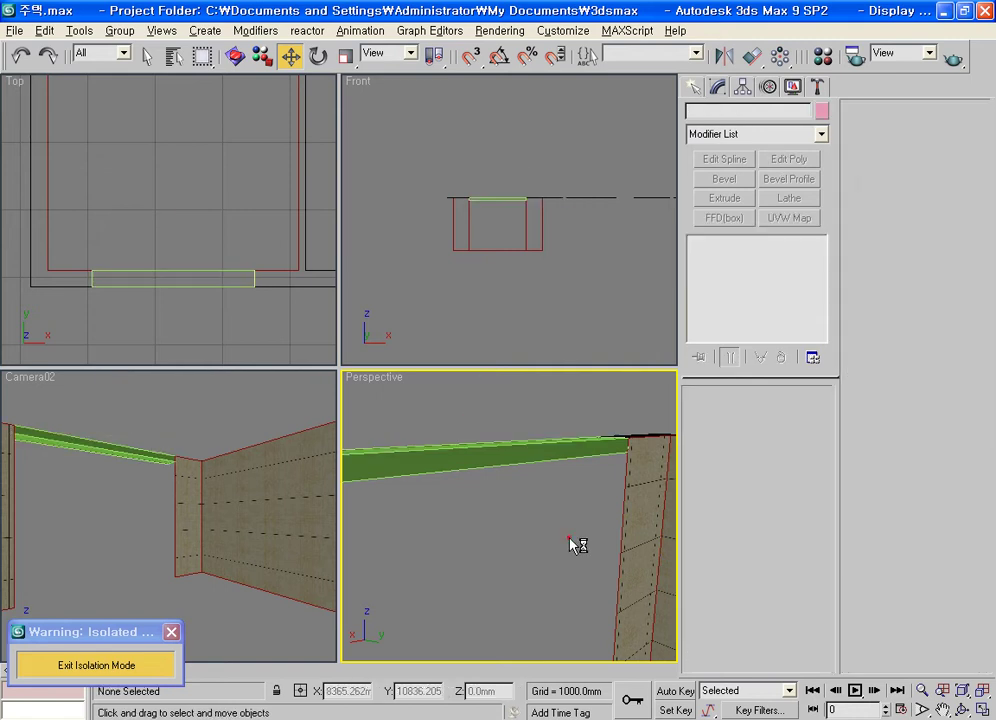
Attach the green slab to the bedroom wall's editable poly, then return to UVW Mapping.
left_click(655, 472)
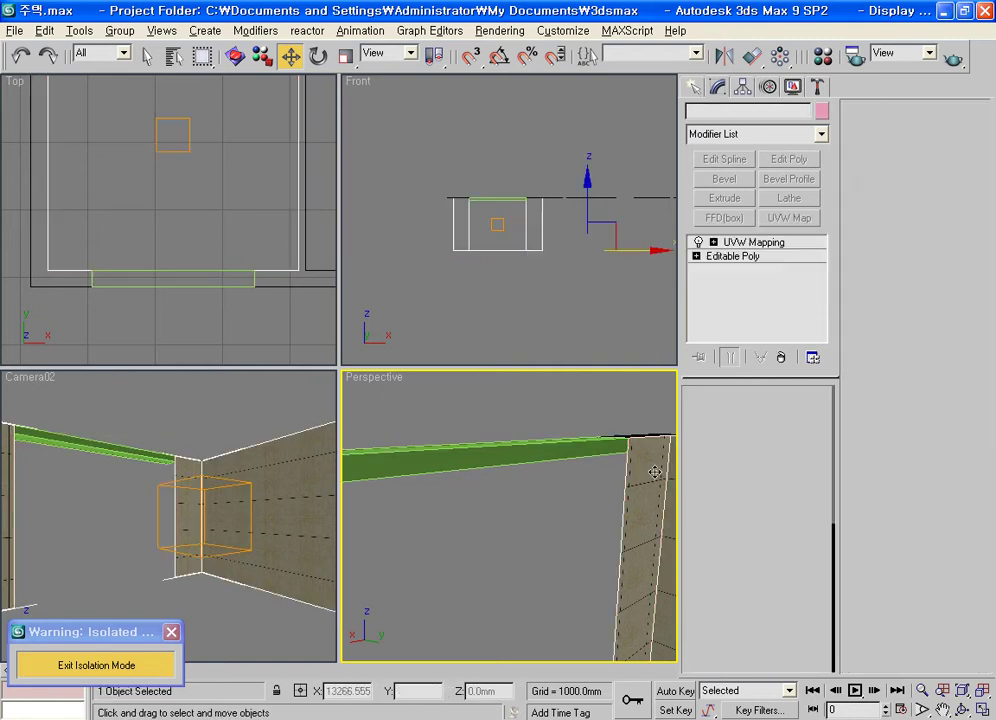
left_click(733, 257)
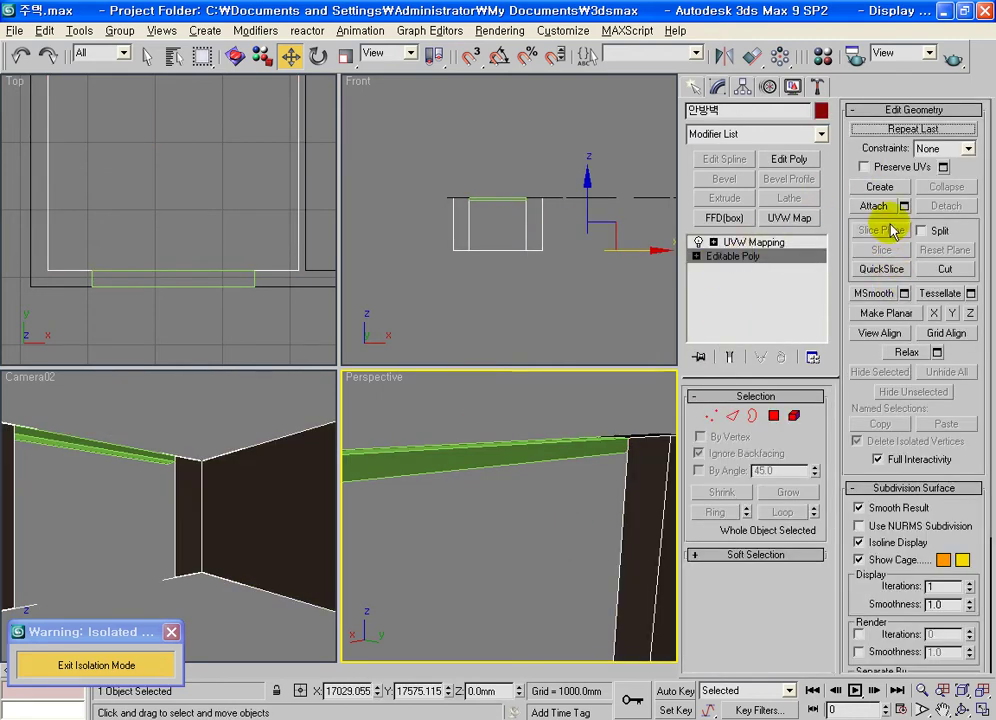
left_click(890, 210)
left_click(578, 451)
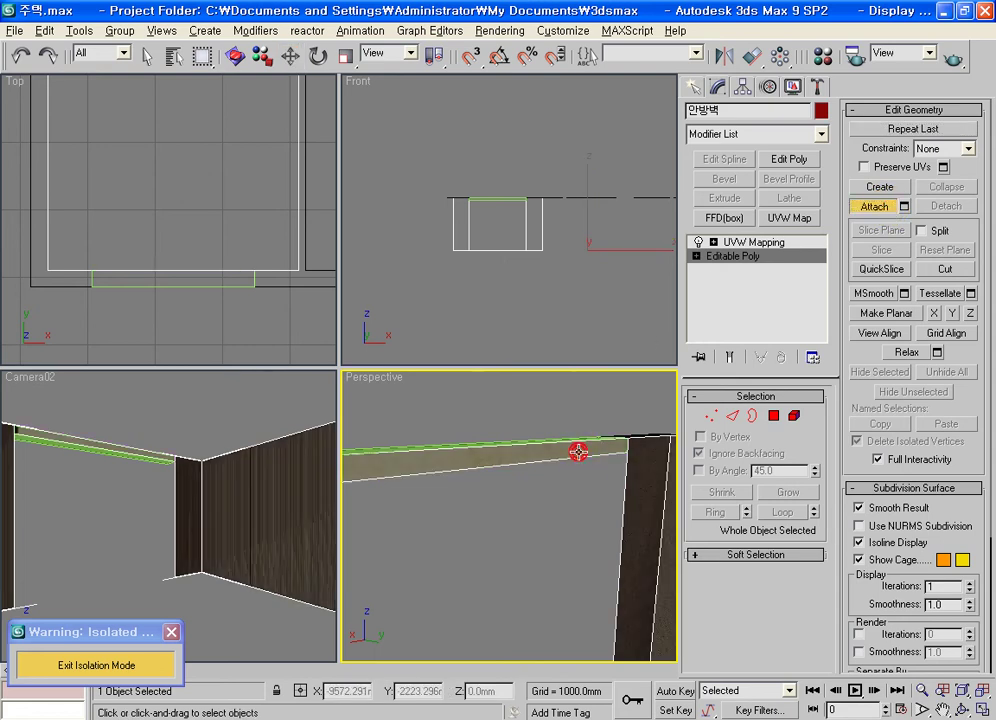
left_click(858, 209)
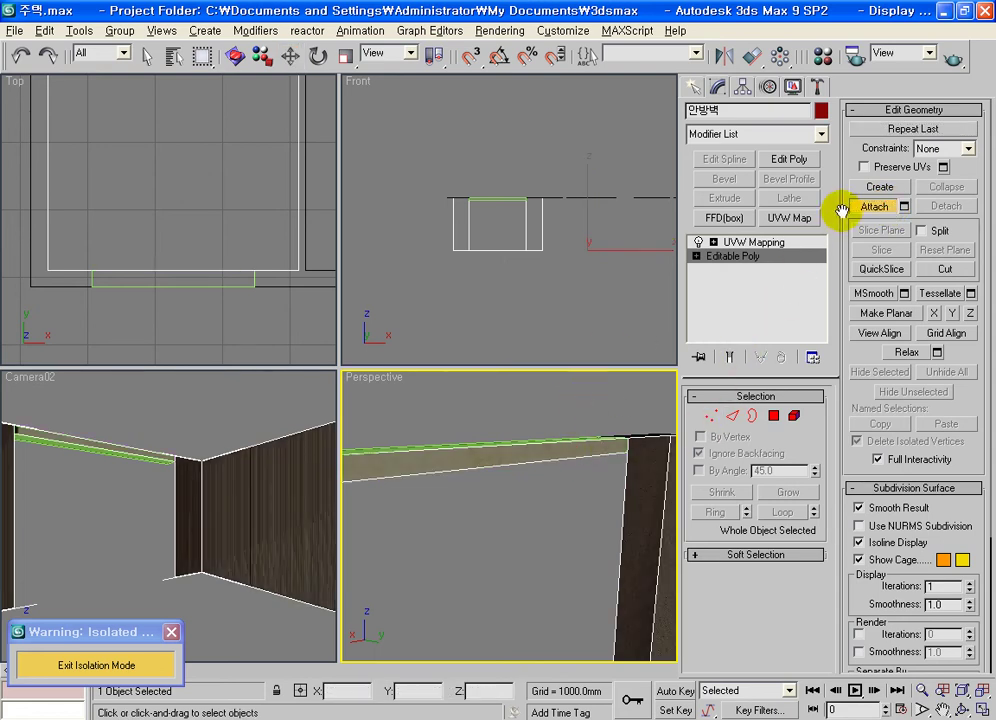
left_click(735, 242)
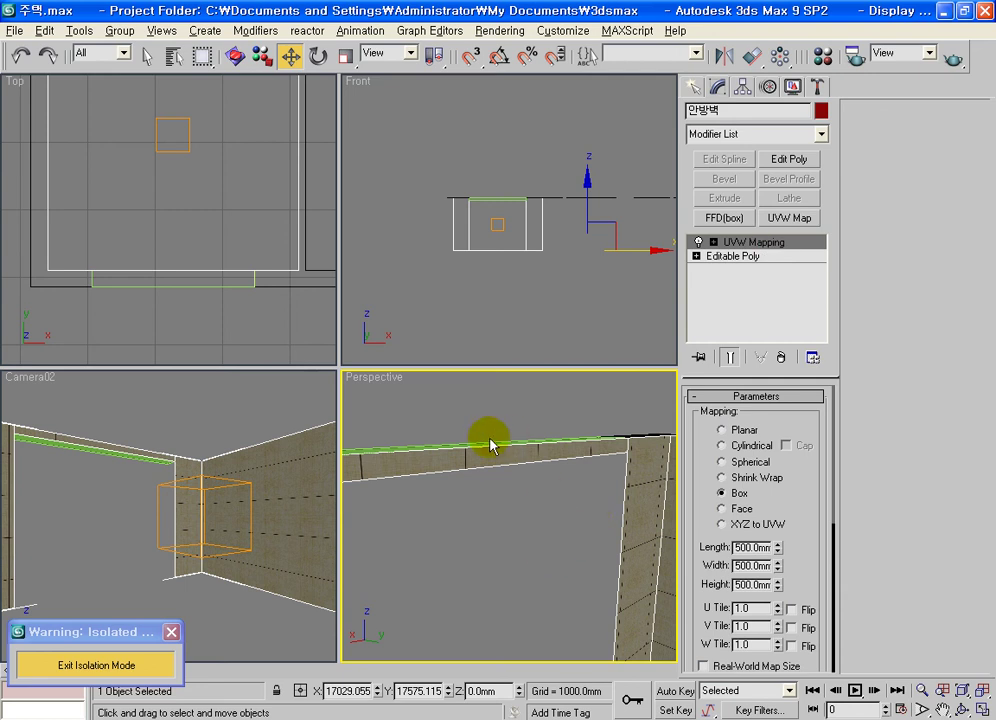
Tilt the Perspective view down onto the beam and clear the selection.
mouse_move(493, 487)
middle_mouse_down("alt")
mouse_move(500, 522)
mouse_move(509, 458)
middle_mouse_up("alt")
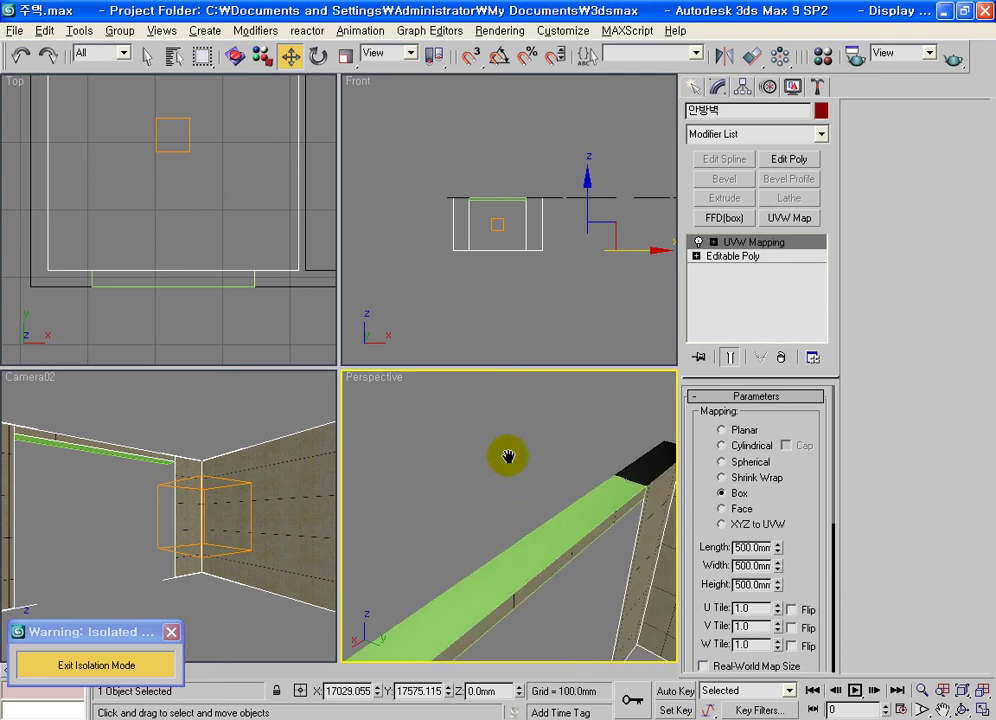
key("c")
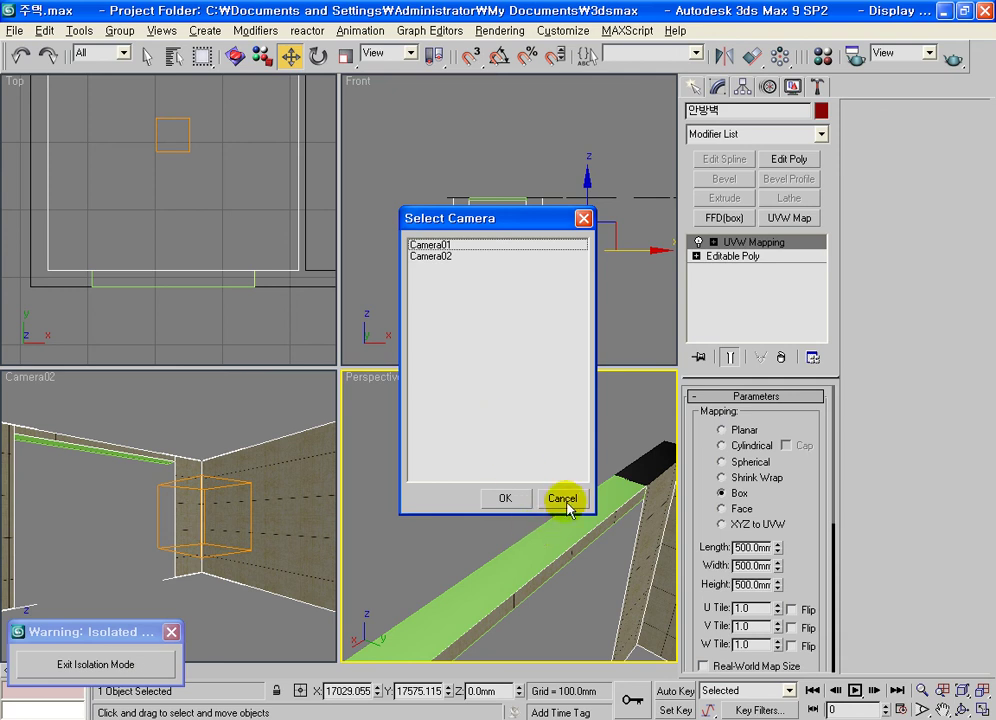
left_click(561, 497)
left_click(493, 450)
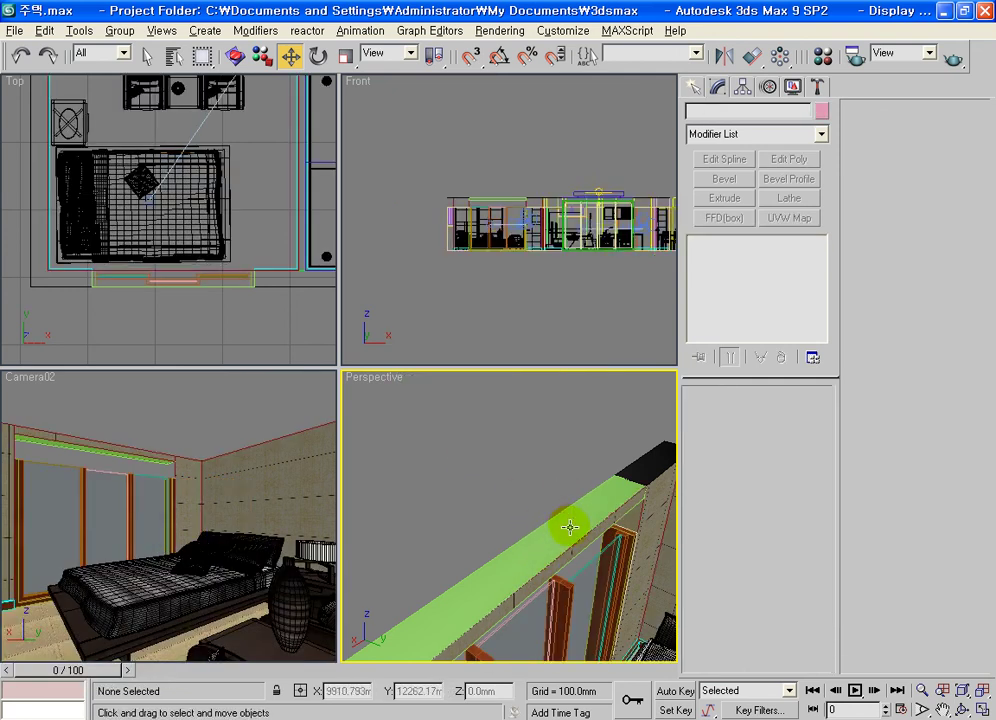
Select 벽체 by name and attach the green beam above the window to it.
left_click(174, 55)
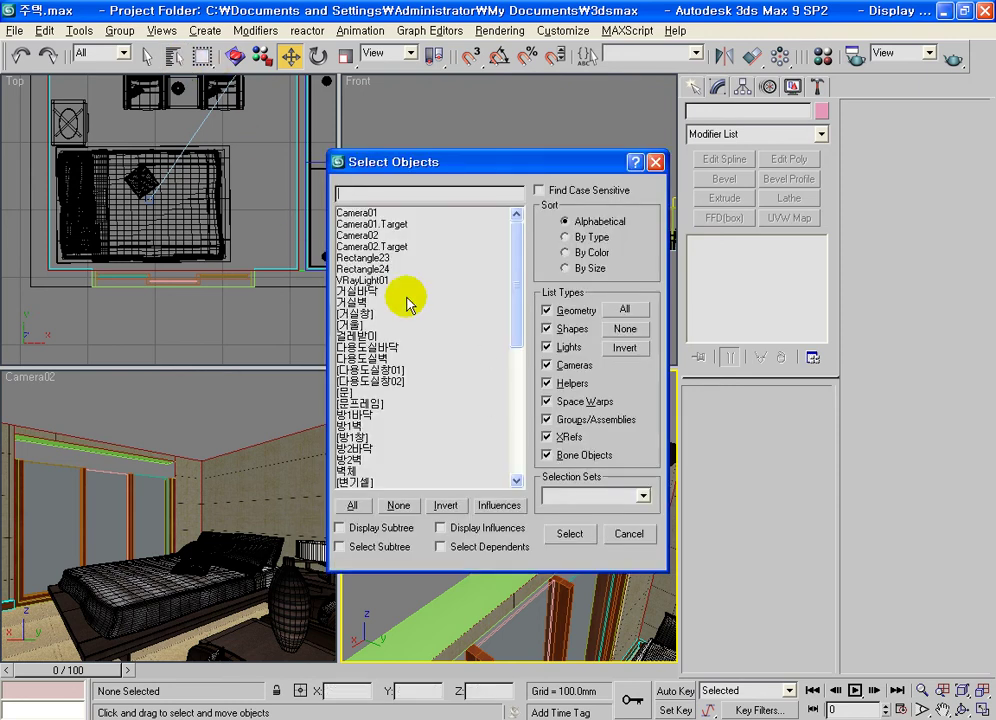
double_click(371, 469)
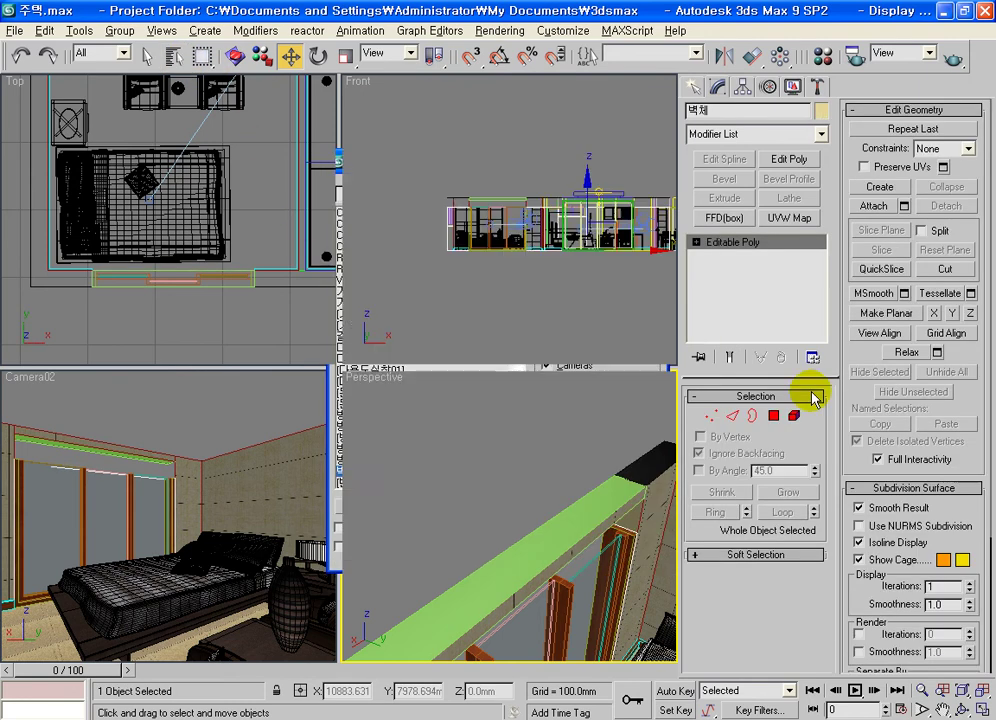
left_click(879, 206)
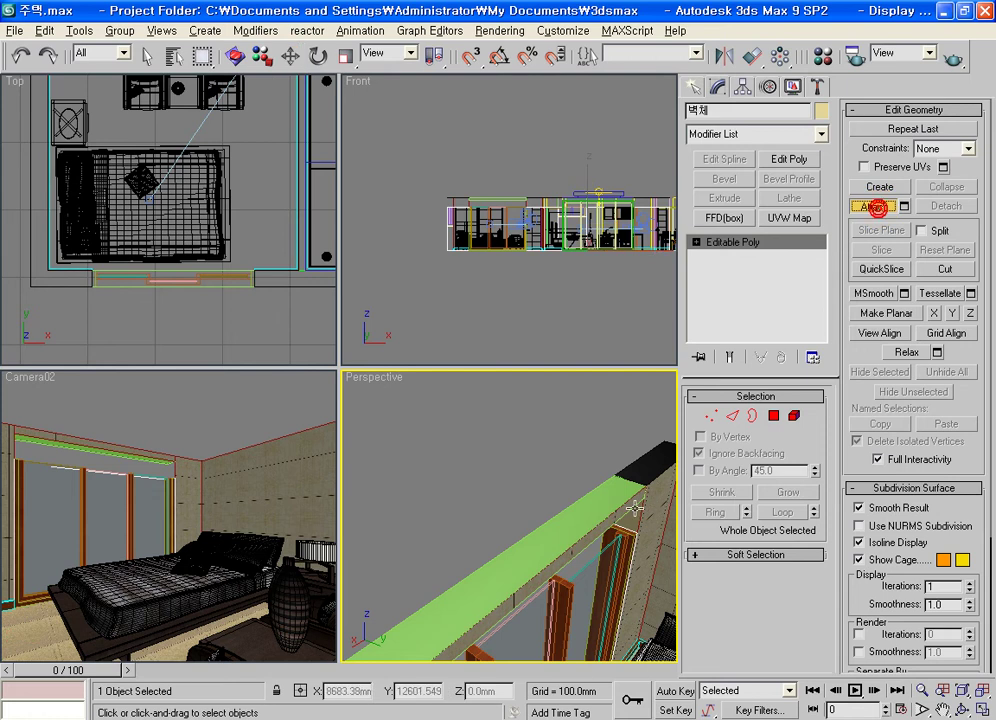
left_click(560, 540)
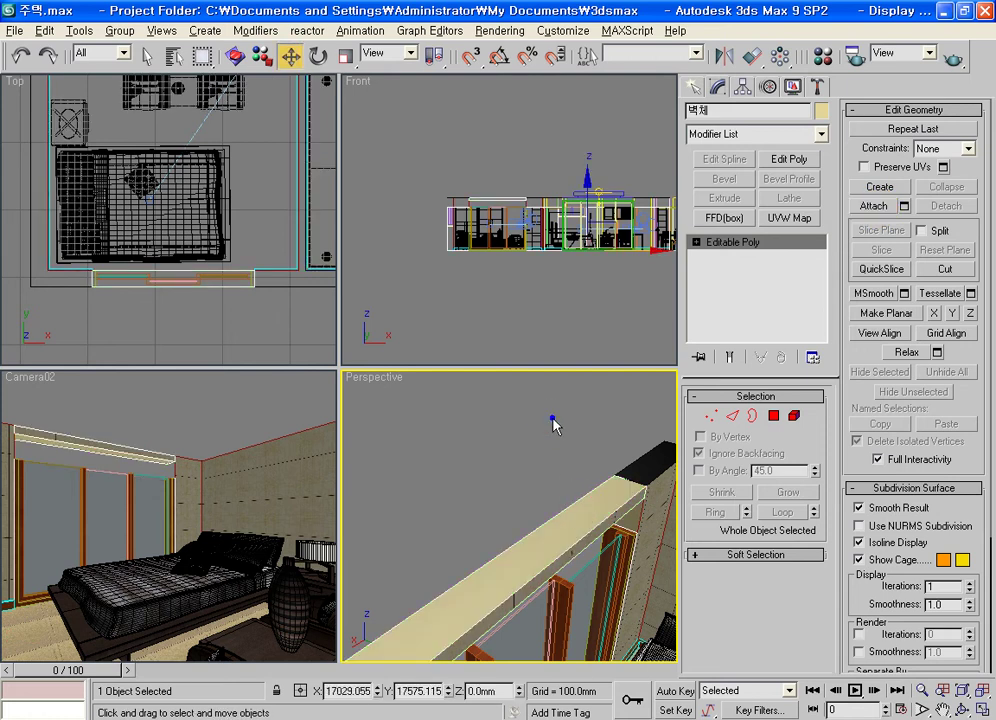
key("w")
left_click(245, 453)
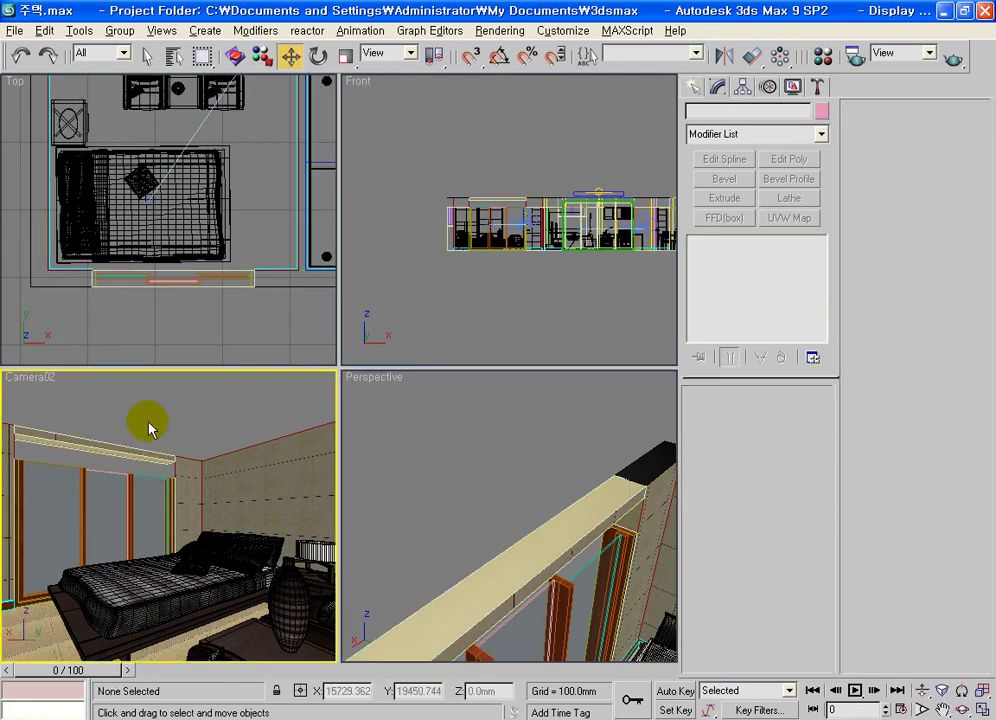
Isolate the 안방창 window group and frame it in a maximized Front view.
left_click(144, 508)
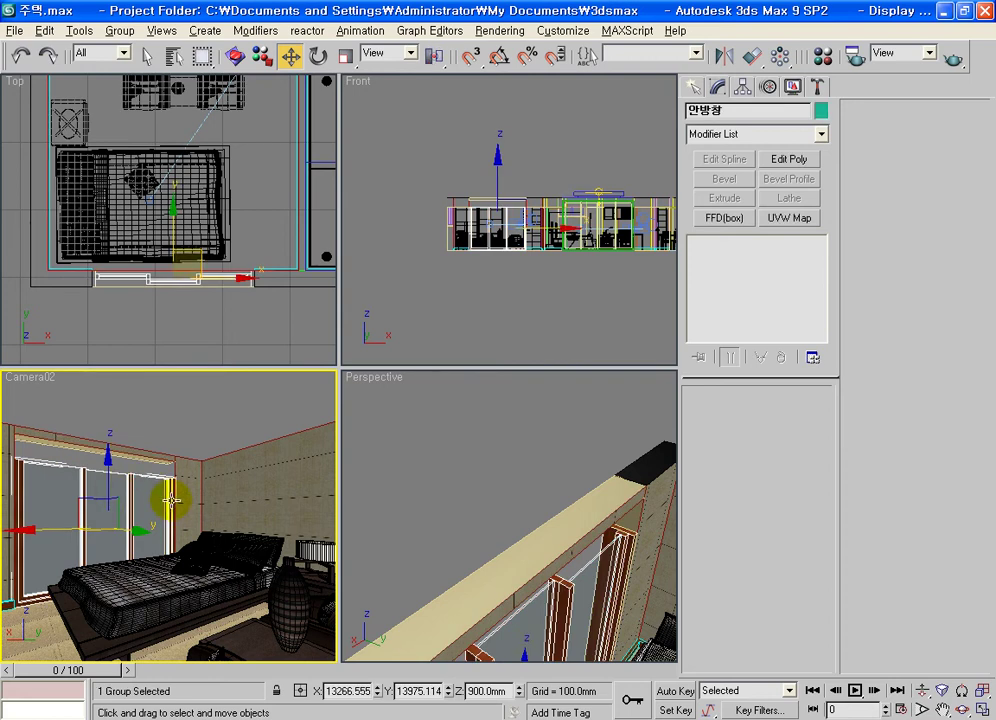
key("alt+q")
left_click(596, 307)
left_click(507, 244)
scroll(506, 248, "up", 3)
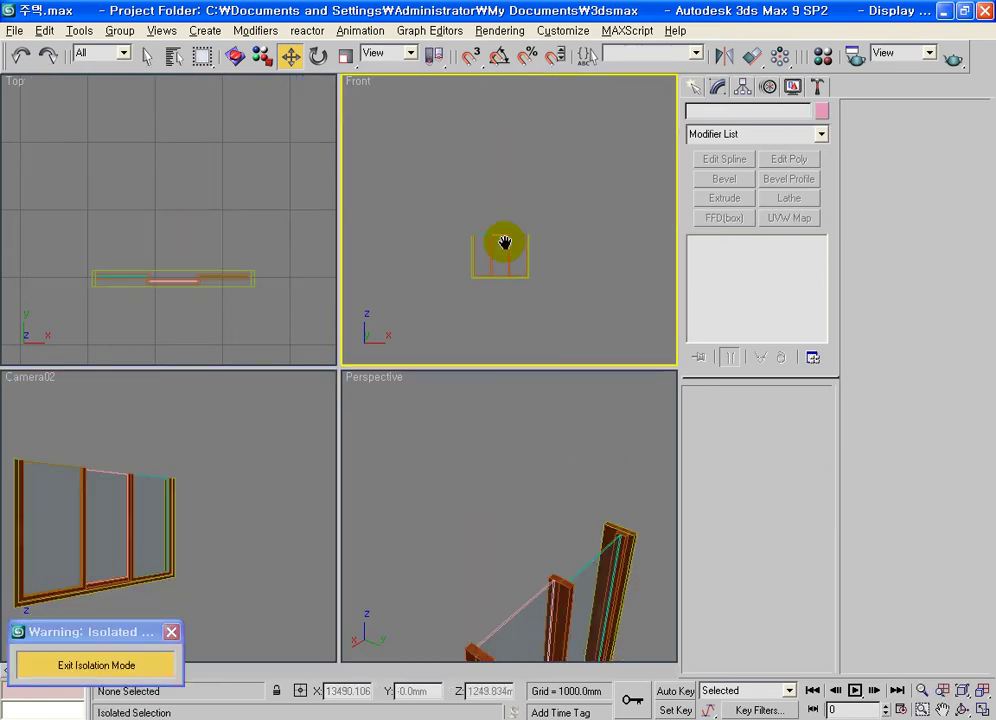
scroll(506, 248, "up", 2)
middle_click_drag(506, 248, 540, 167)
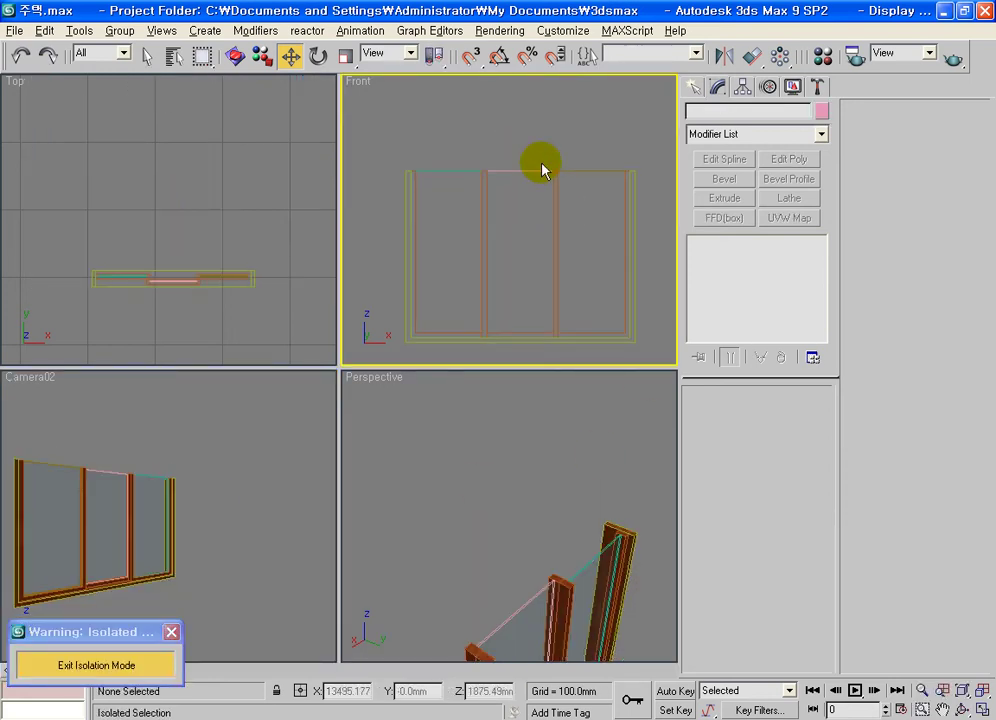
left_click(983, 710)
scroll(556, 311, "up", 1)
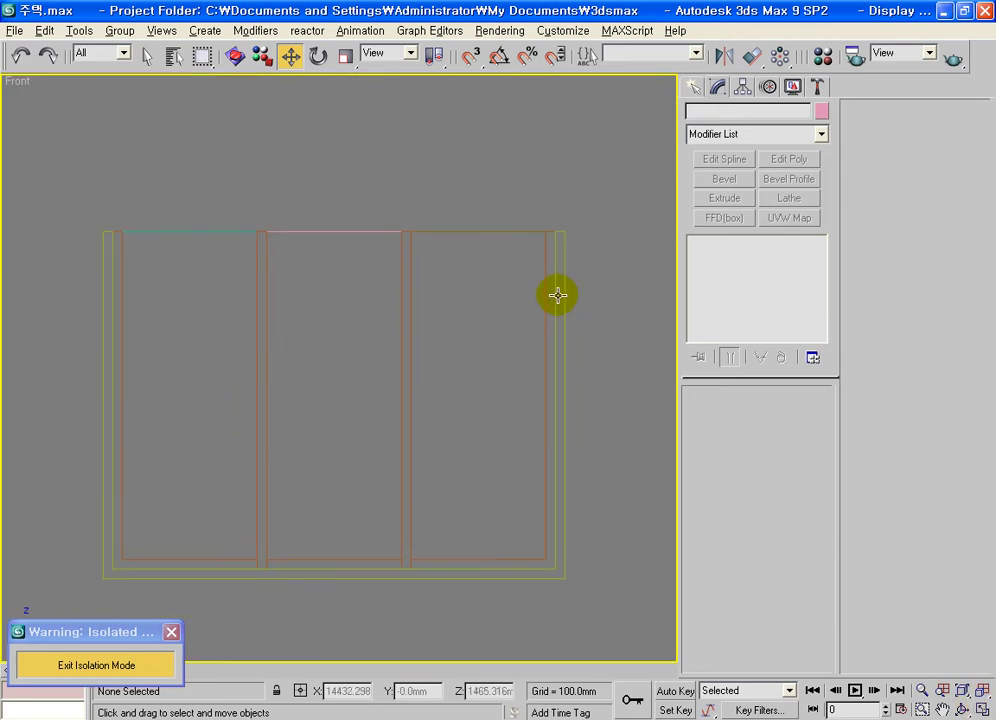
Ungroup 안방창 and select the outer frame Rectangle08.
left_click(557, 295)
left_click(119, 31)
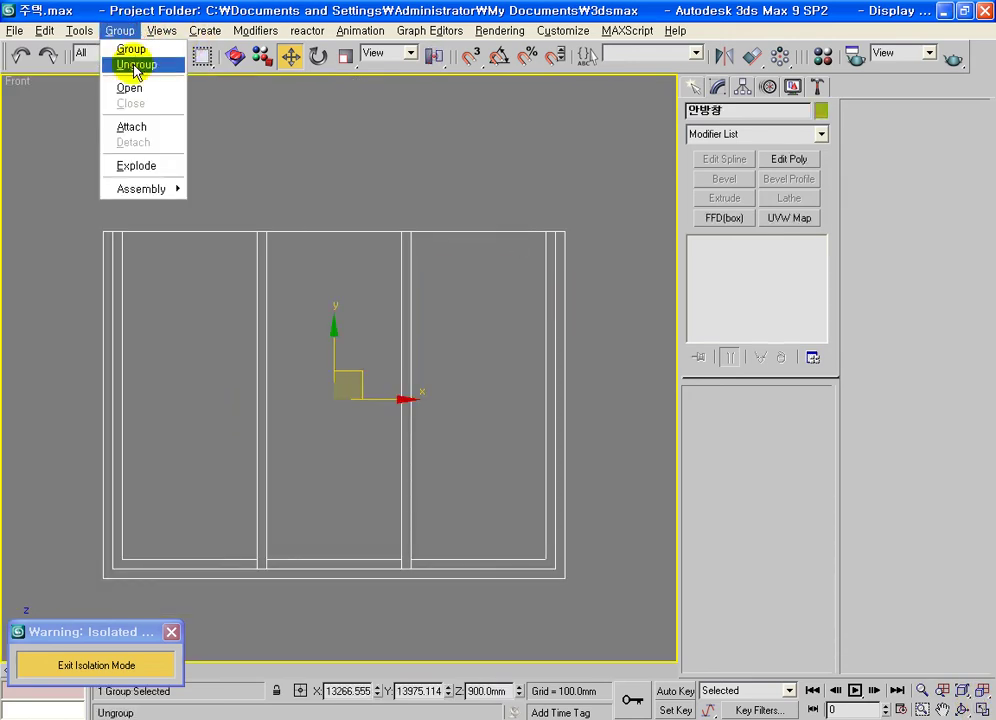
left_click(130, 62)
left_click(565, 230)
left_click(563, 277)
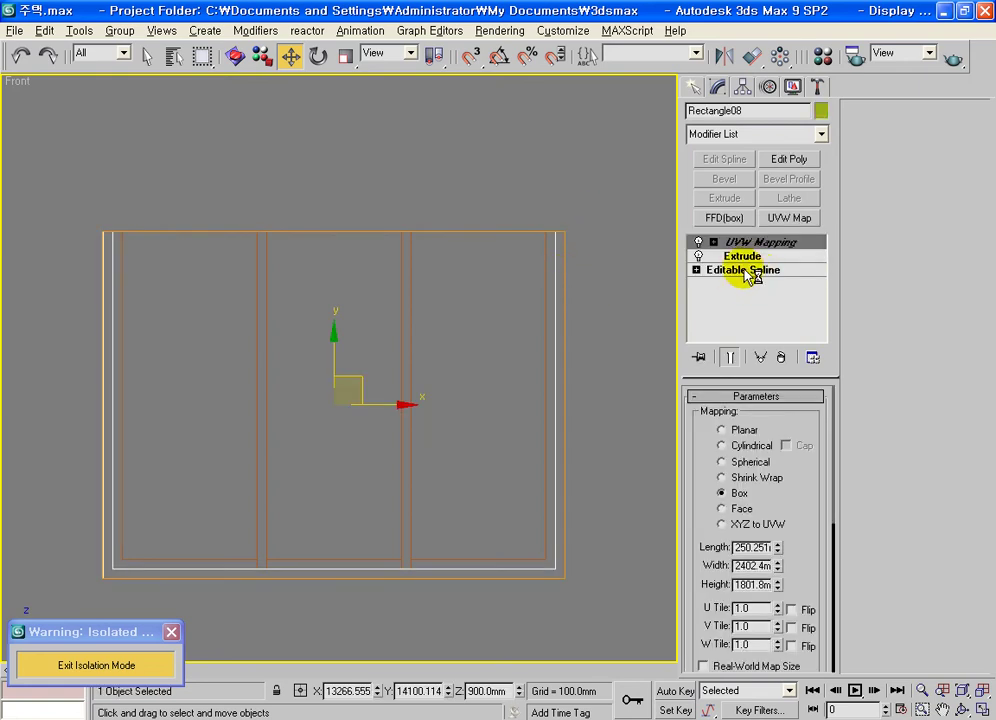
Select the top-left and top-right corner vertices of Rectangle08's spline.
left_click(772, 272)
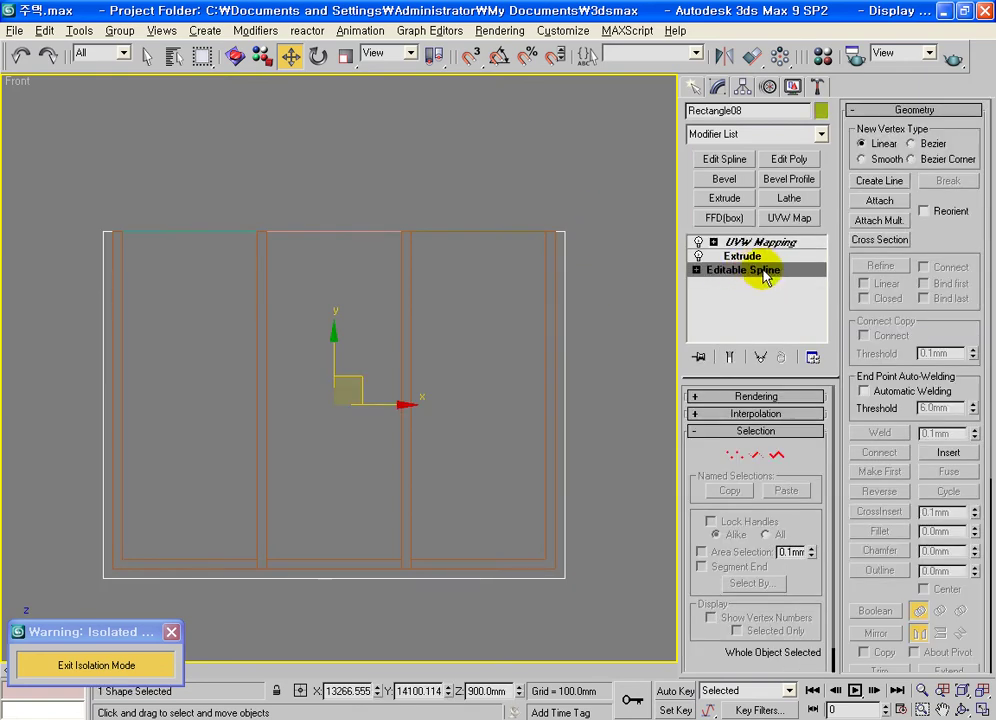
left_click(735, 455)
left_click(756, 455)
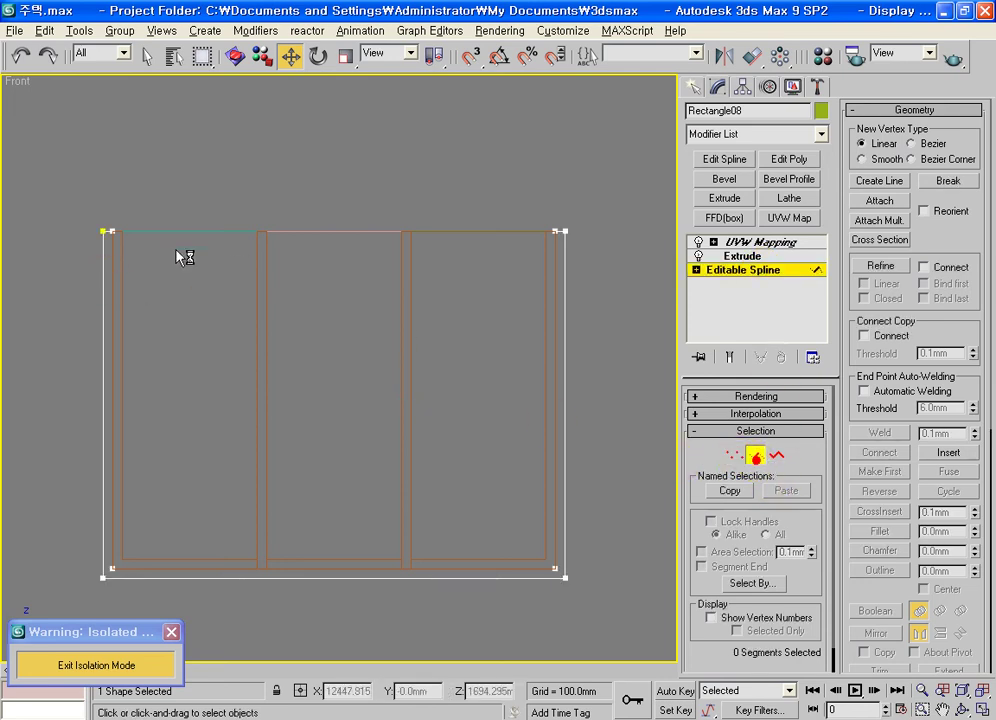
left_click_drag(230, 210, 590, 171)
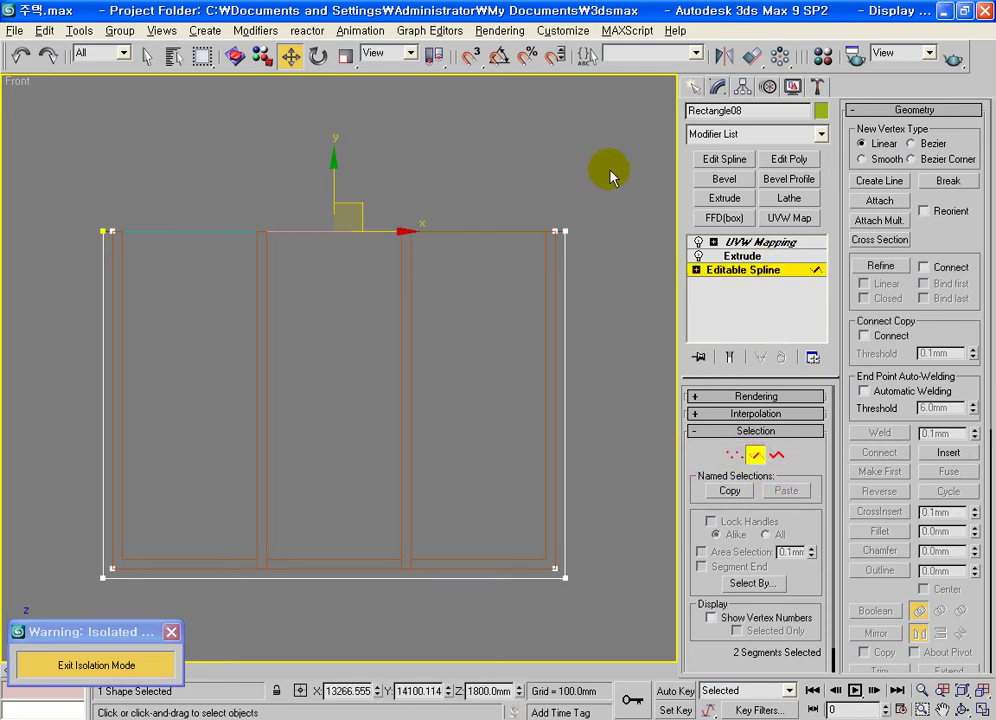
left_click(607, 169)
left_click(735, 455)
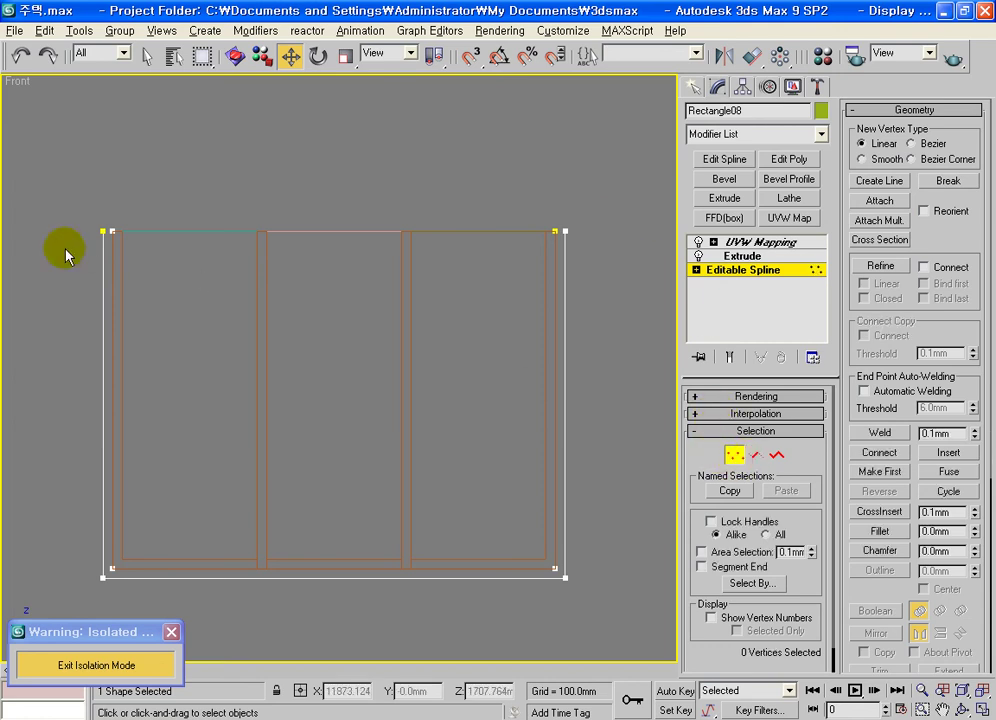
left_click_drag(101, 215, 104, 198)
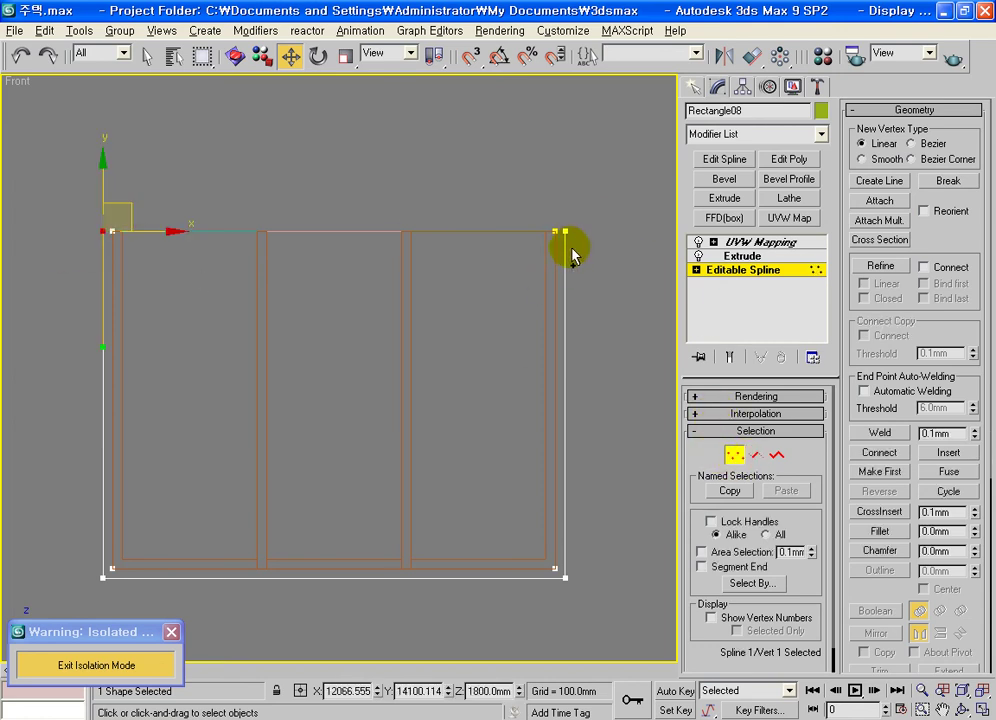
left_click(561, 252, "ctrl")
Raise the corner and inner top vertices upward with the Move Type-In Y offset.
right_click(290, 55)
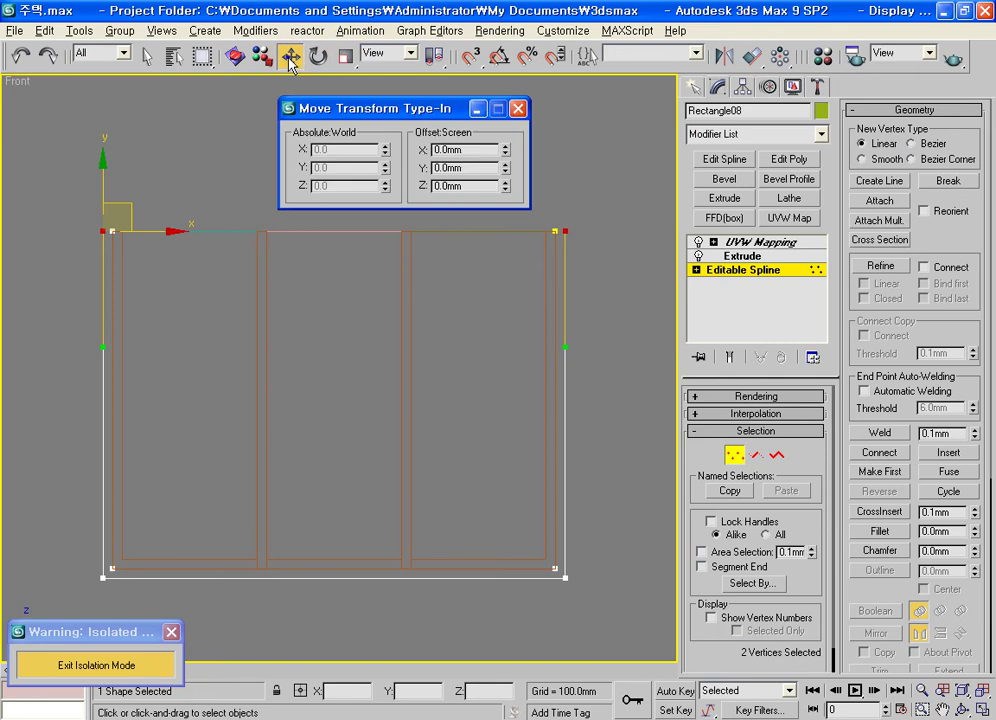
double_click(480, 168)
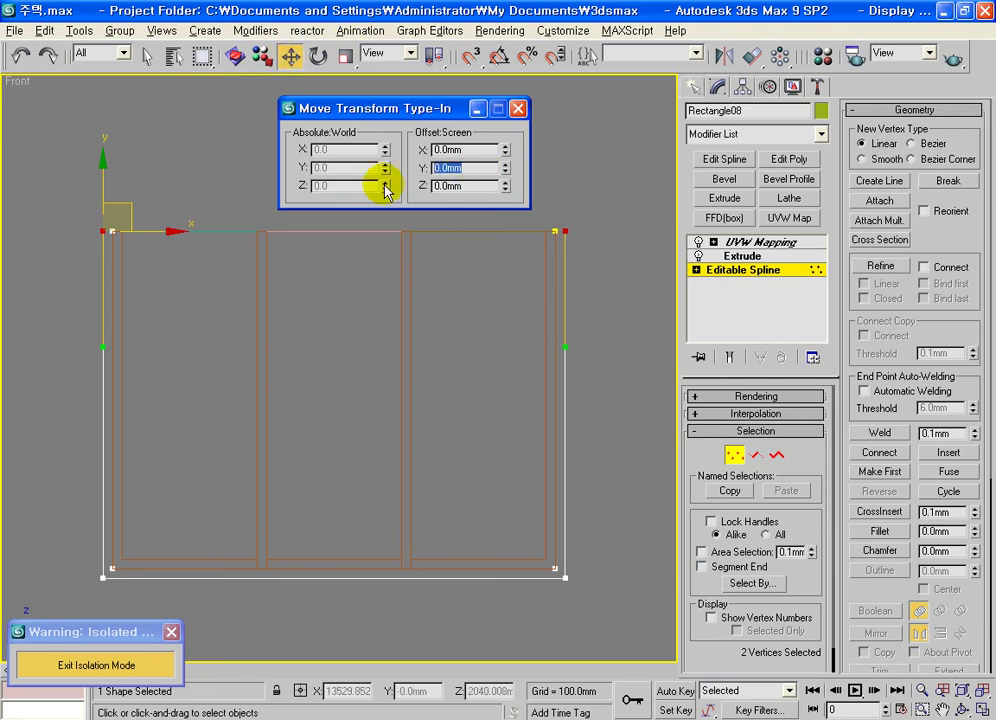
type("30")
left_click_drag(385, 188, 385, 180)
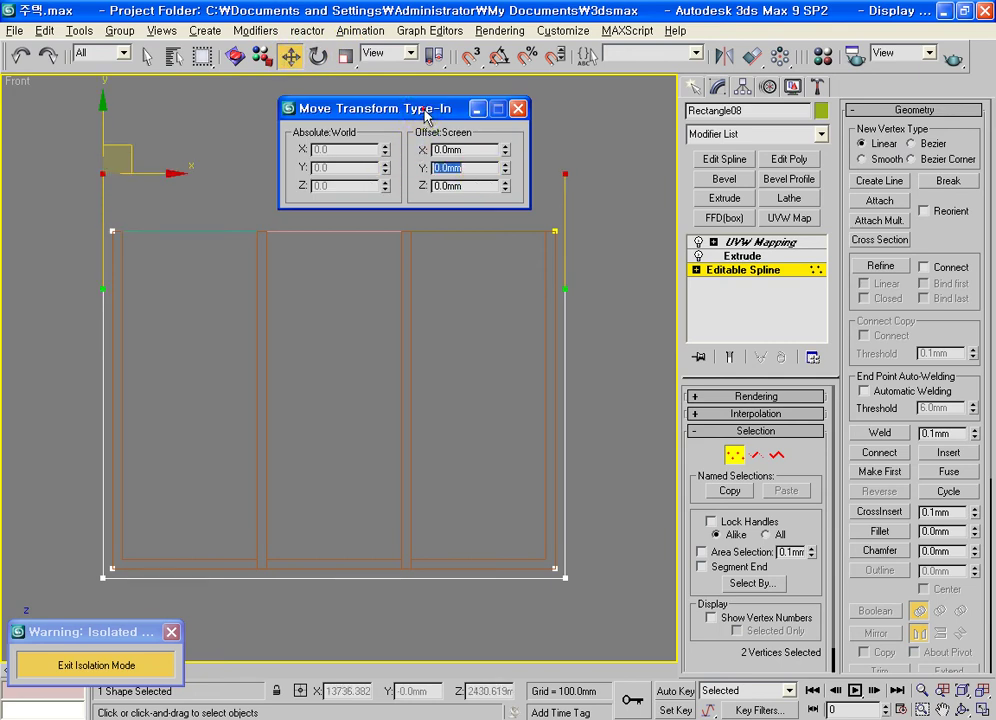
left_click_drag(380, 108, 350, 362)
mouse_move(50, 226)
left_mouse_down()
mouse_move(93, 251)
mouse_move(595, 262)
left_mouse_up()
double_click(457, 421)
type("250")
key("Return")
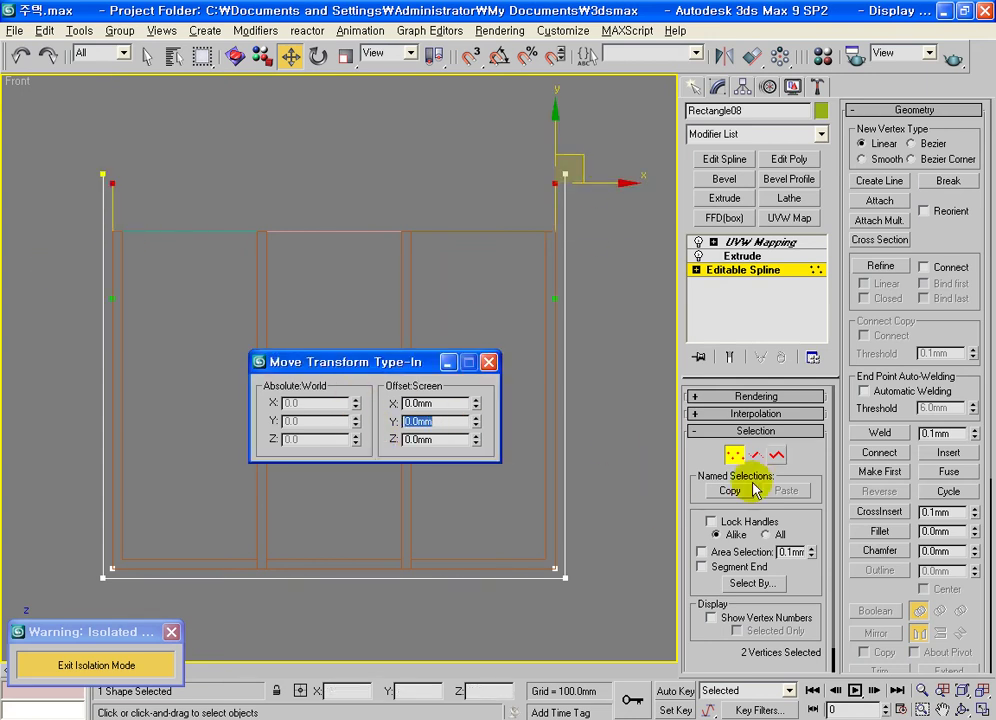
Connect the raised top-left and top-right corners with a new segment.
left_click(621, 265)
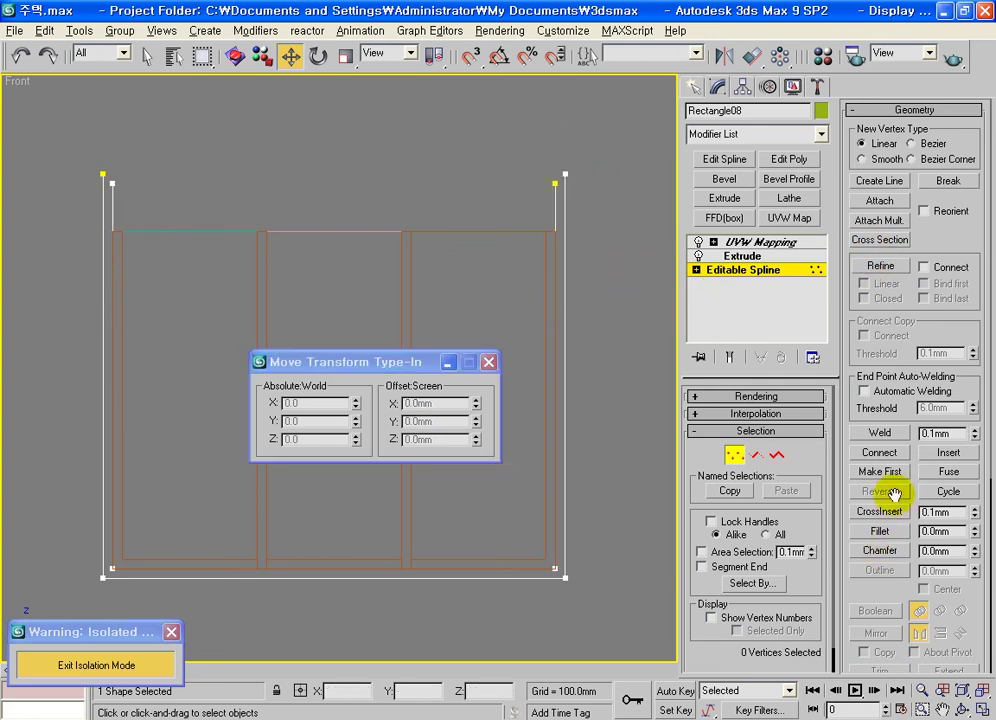
left_click(879, 452)
left_click_drag(112, 185, 556, 183)
left_click(868, 455)
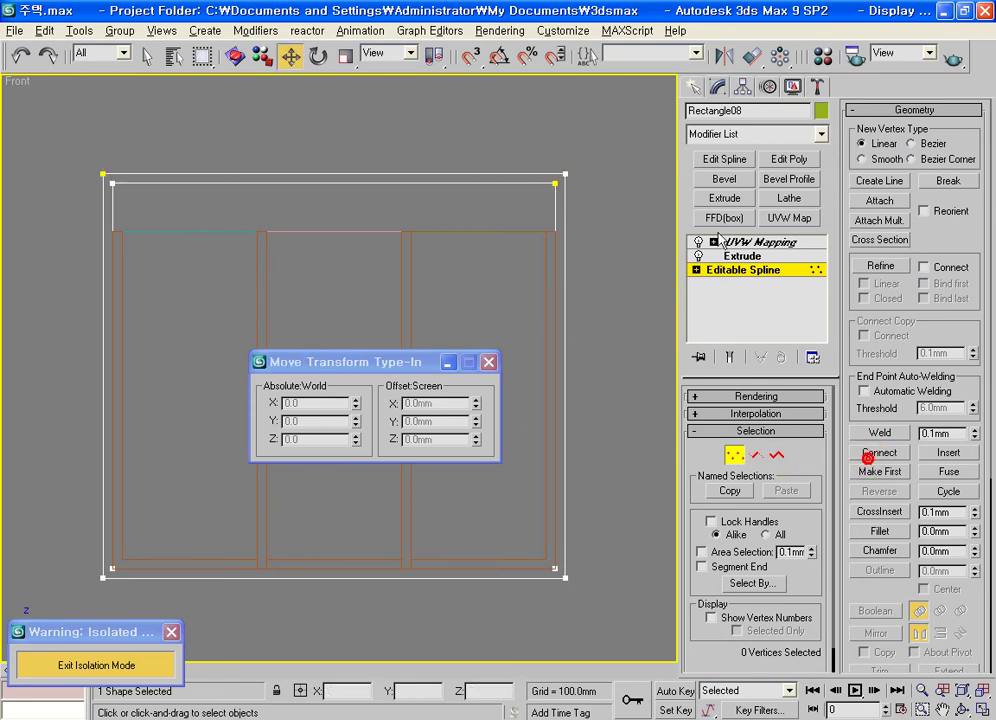
left_click(740, 270)
left_click(760, 242)
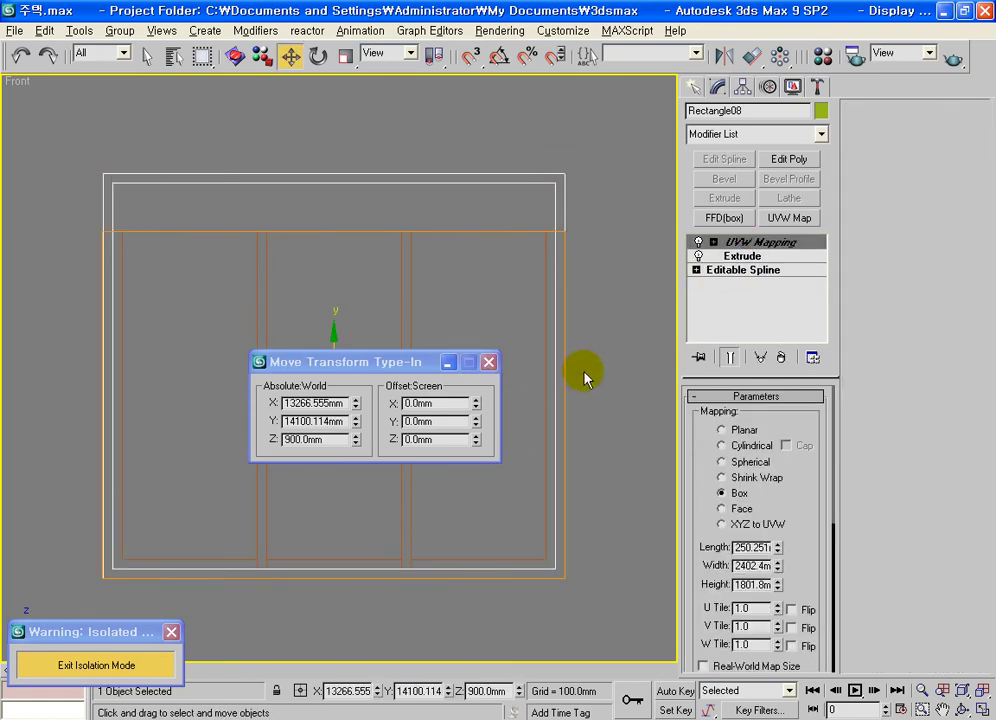
Select the top-left and top-right vertices of Rectangle10's spline.
left_click_drag(368, 374, 156, 543)
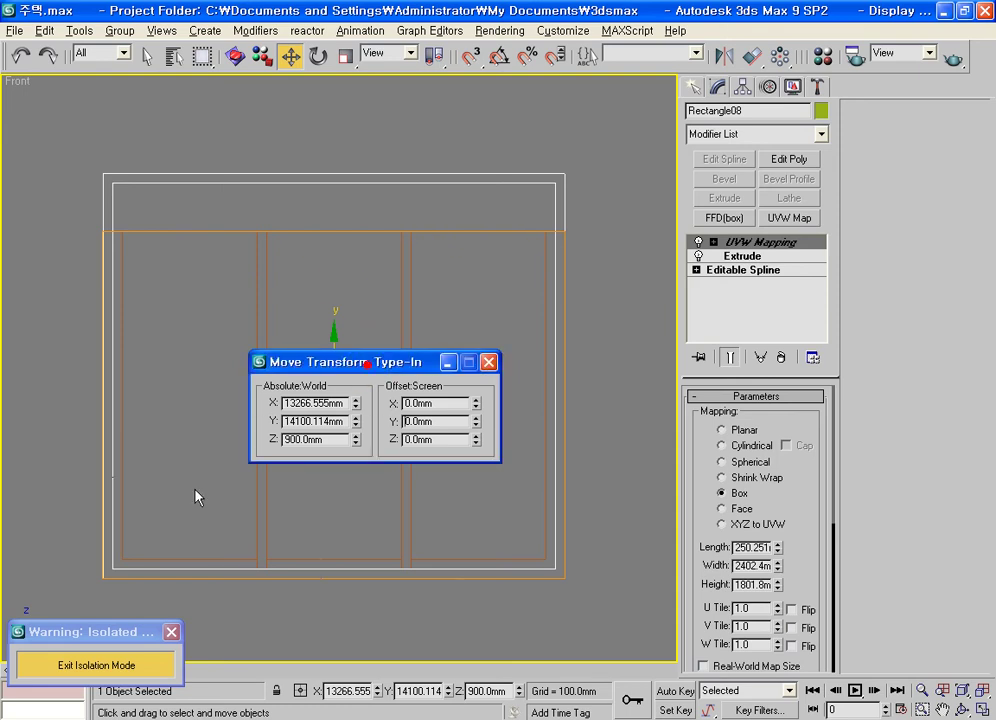
left_click(266, 275)
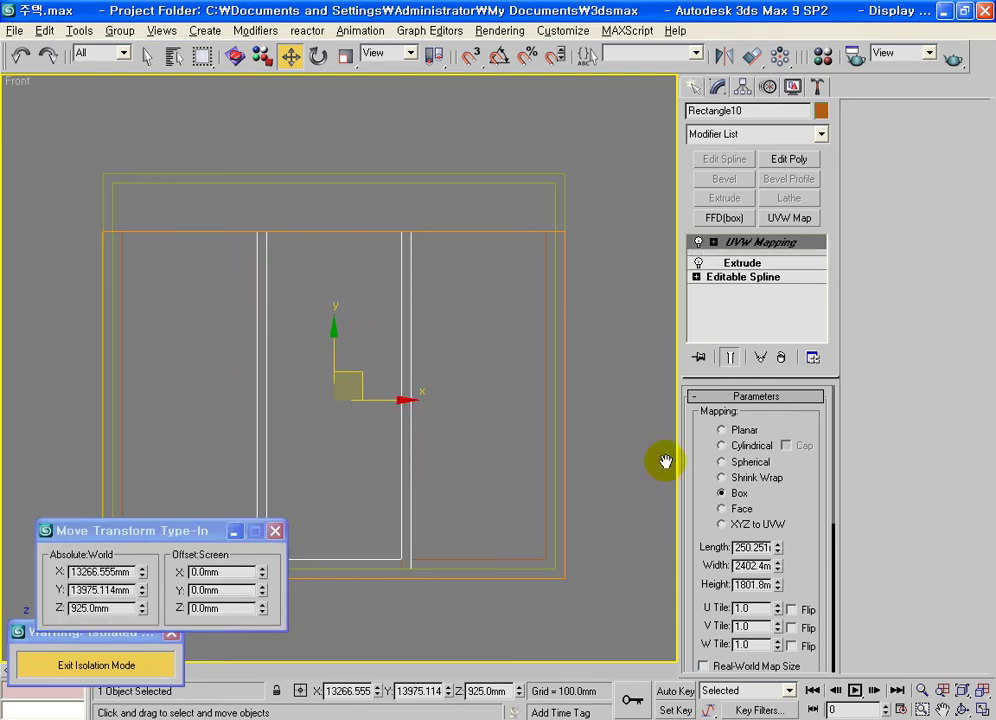
left_click(766, 278)
left_click(756, 455)
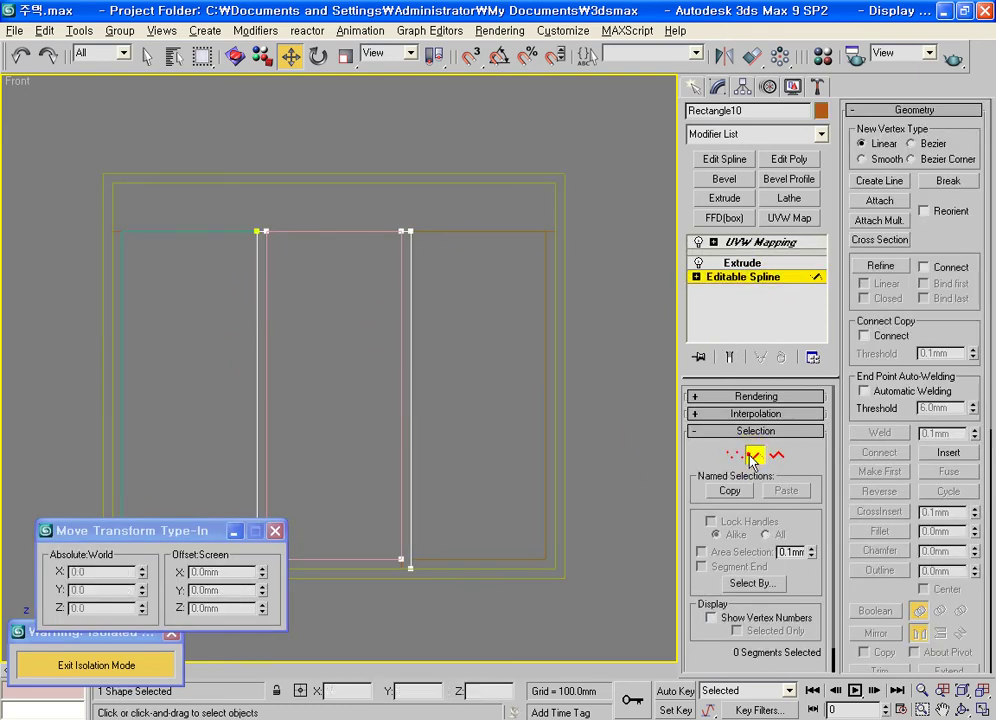
left_click_drag(226, 264, 463, 213)
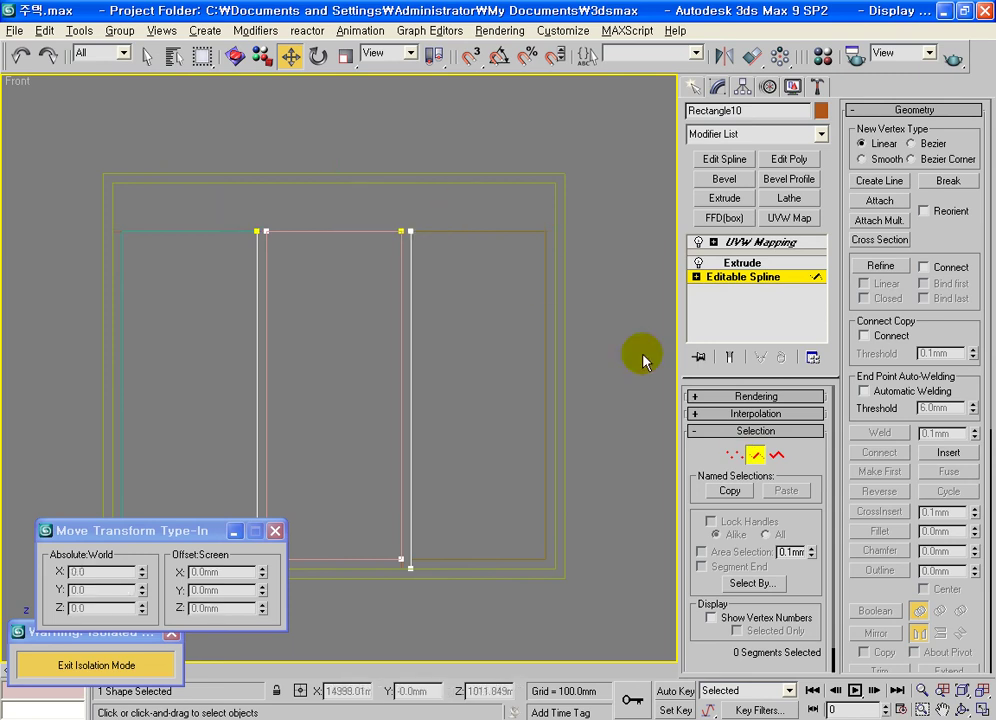
left_click(734, 455)
left_click_drag(240, 251, 265, 216)
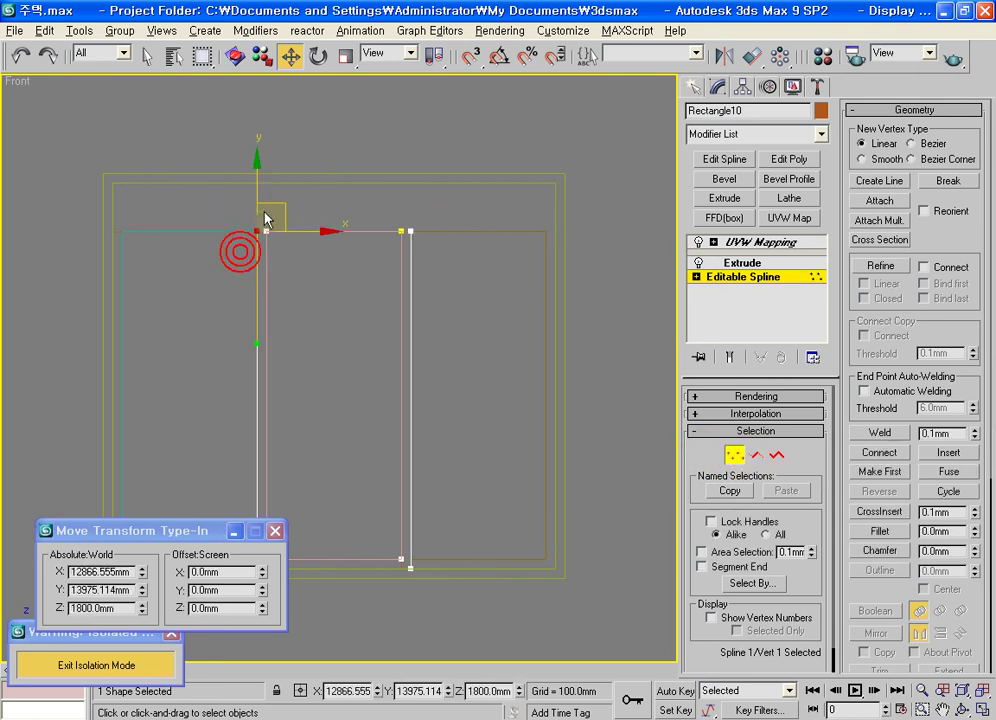
left_click_drag(422, 250, 404, 222, "ctrl")
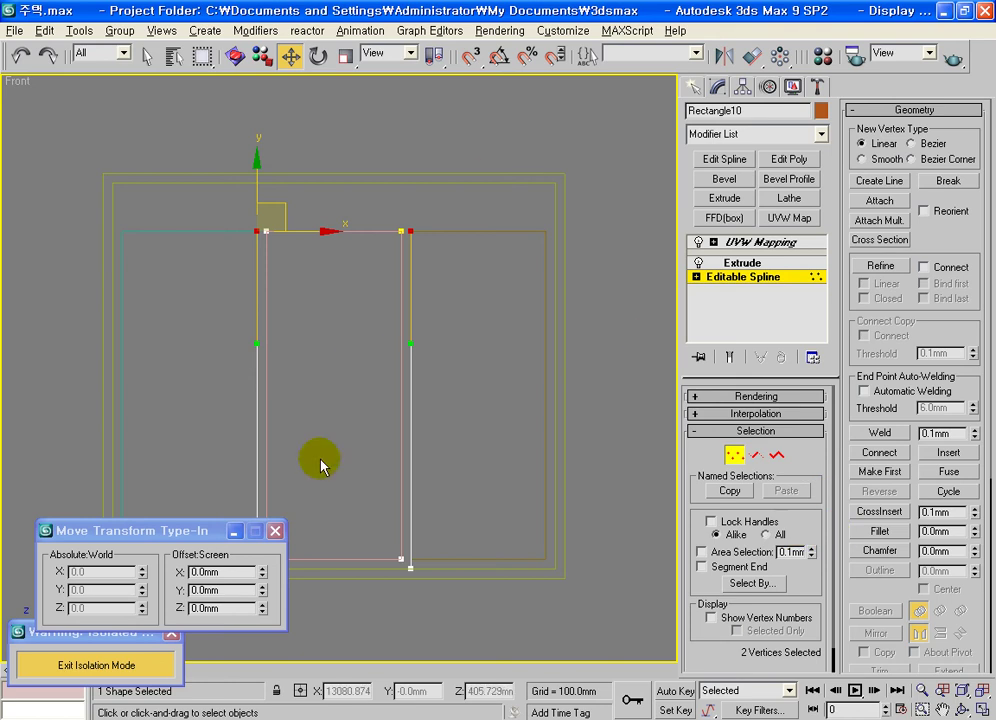
Raise the frame outline's top vertices by 25 mm with Offset Y.
left_click(233, 590)
key("Return")
left_click_drag(213, 257, 462, 218)
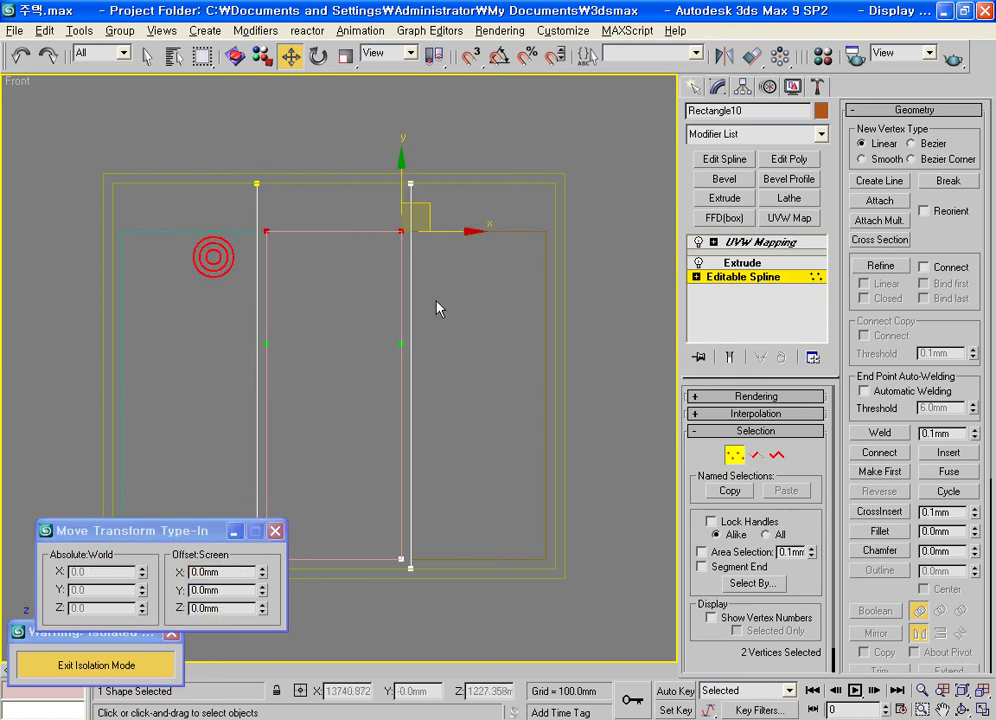
left_click(233, 590)
type("25")
key("Return")
Join the two raised top vertices with a new segment using Connect.
left_click(464, 298)
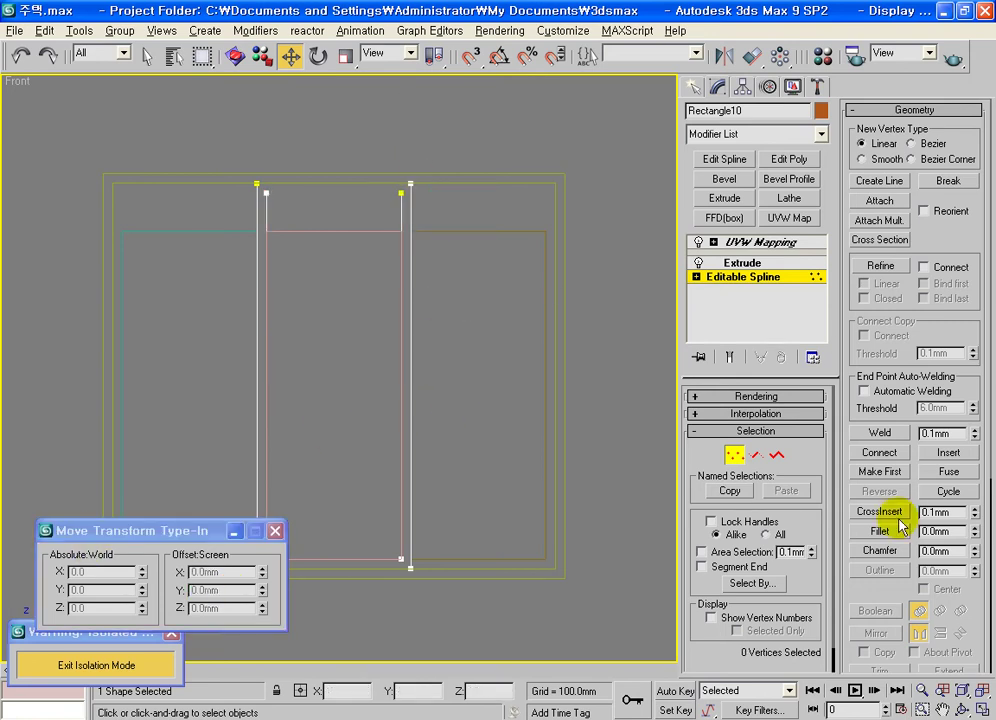
left_click(887, 454)
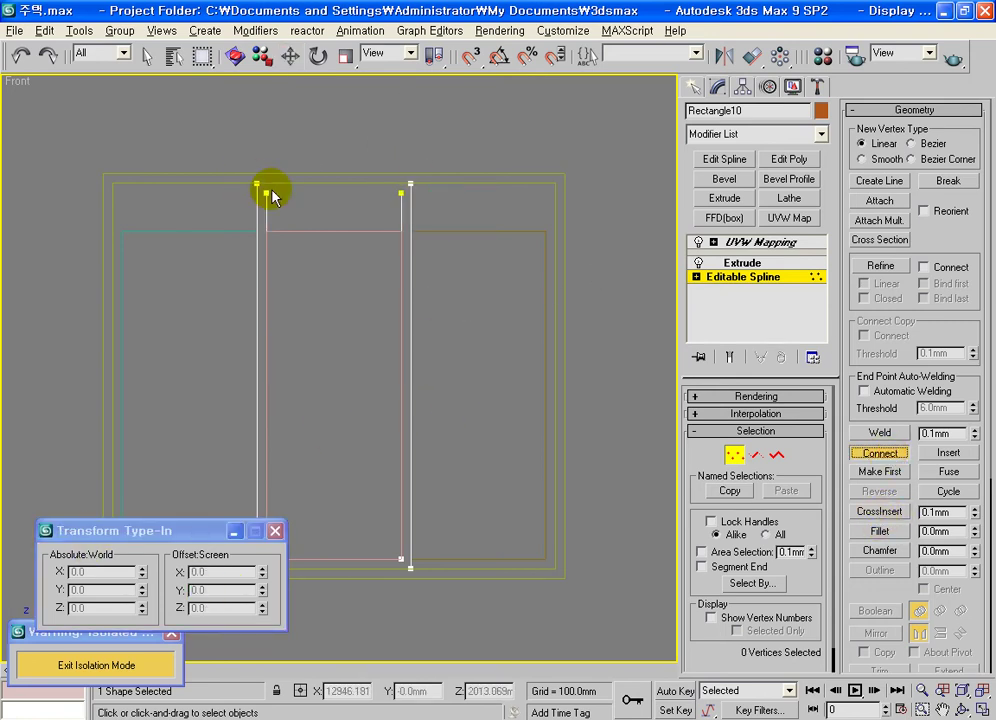
left_click_drag(392, 197, 398, 190)
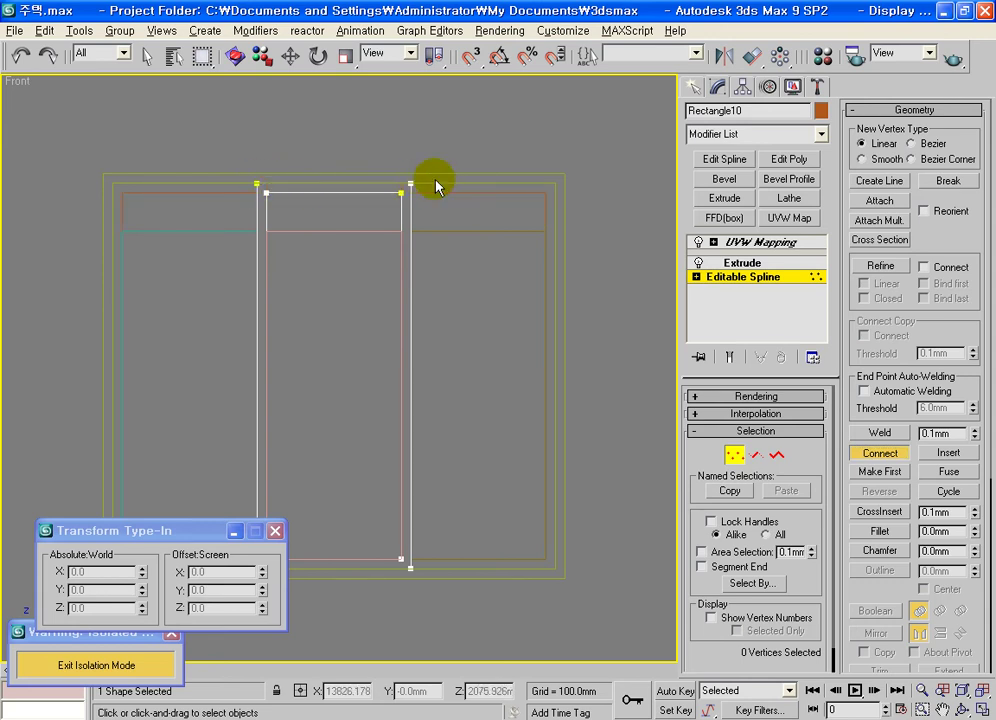
left_click(757, 280)
left_click(765, 243)
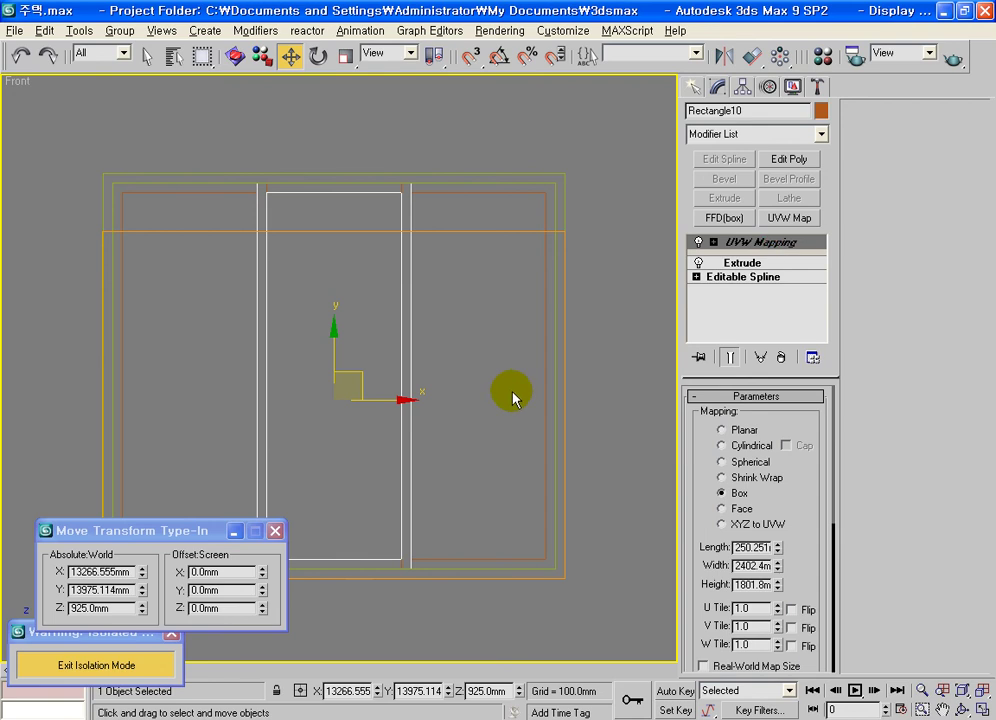
Add Edit Spline to the middle pane and raise its top vertices 200 mm.
left_click(350, 235)
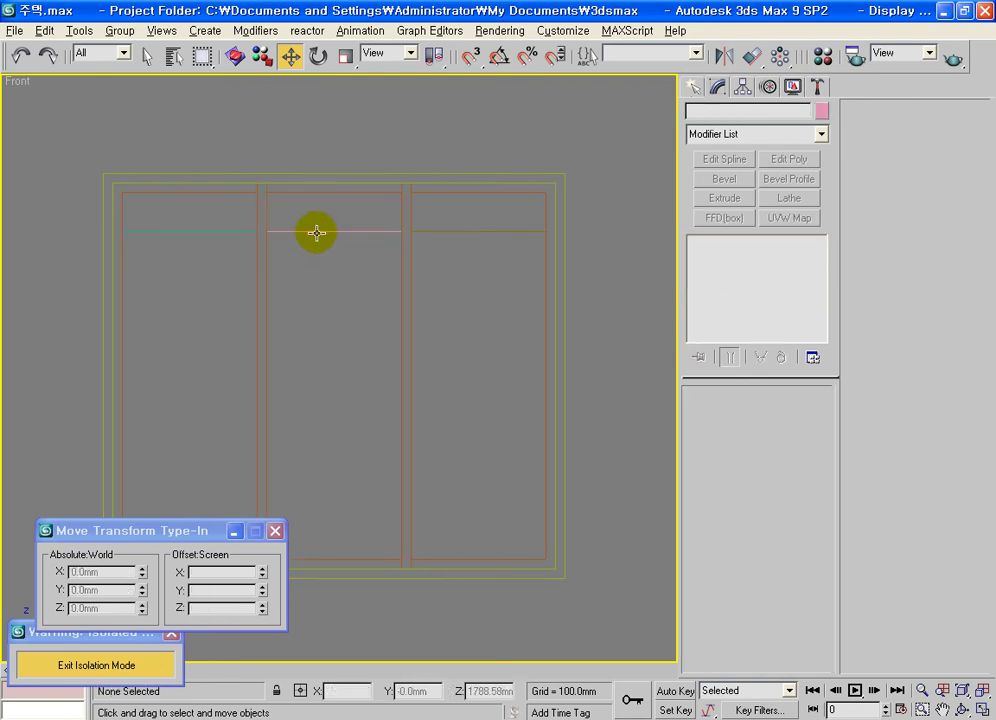
left_click(317, 232)
left_click(748, 257)
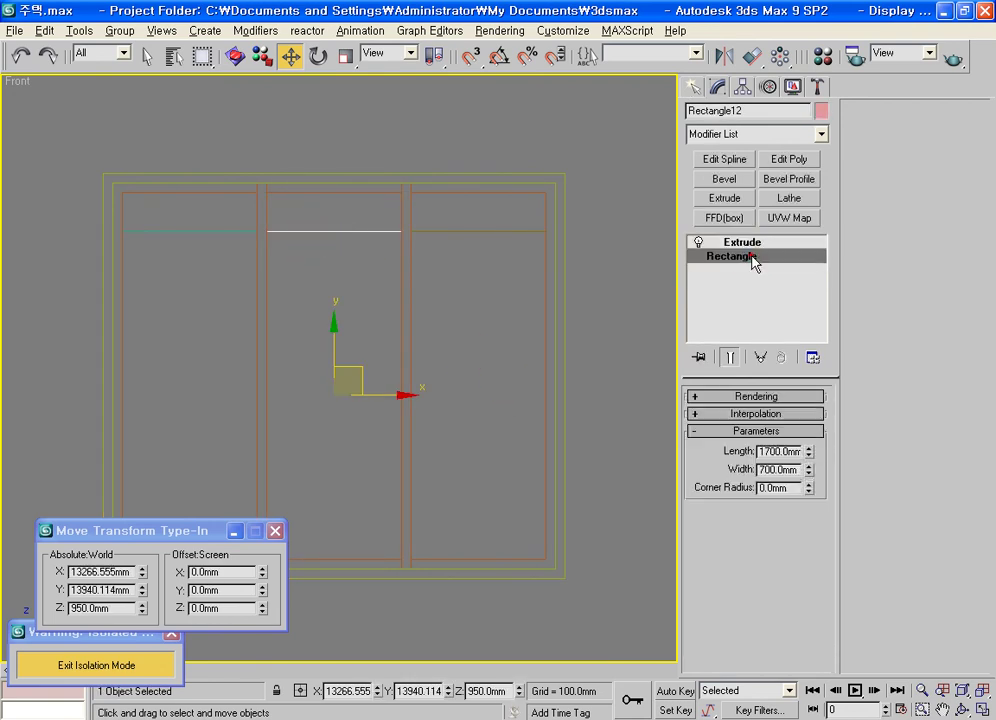
left_click(743, 164)
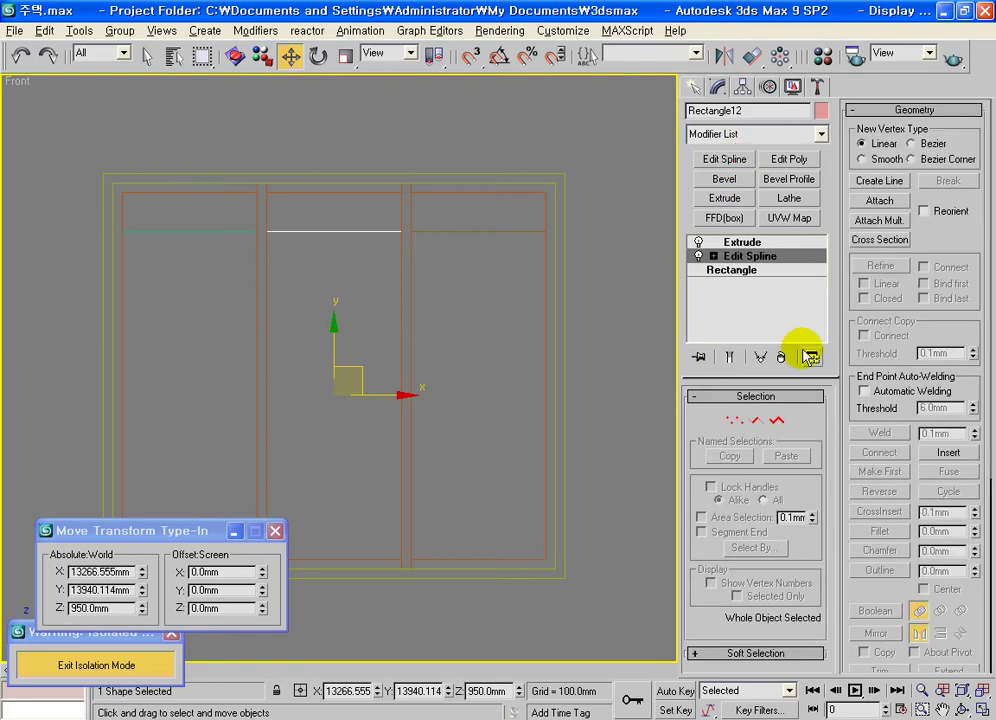
left_click(735, 420)
left_click_drag(226, 258, 471, 211)
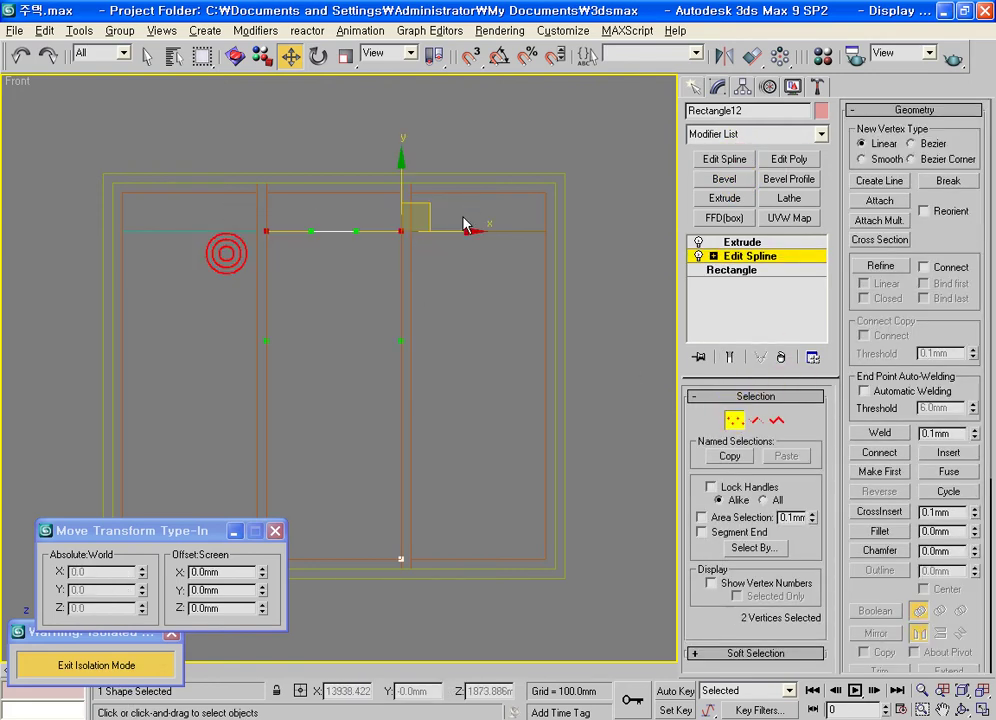
left_click(230, 593)
type("200")
key("Return")
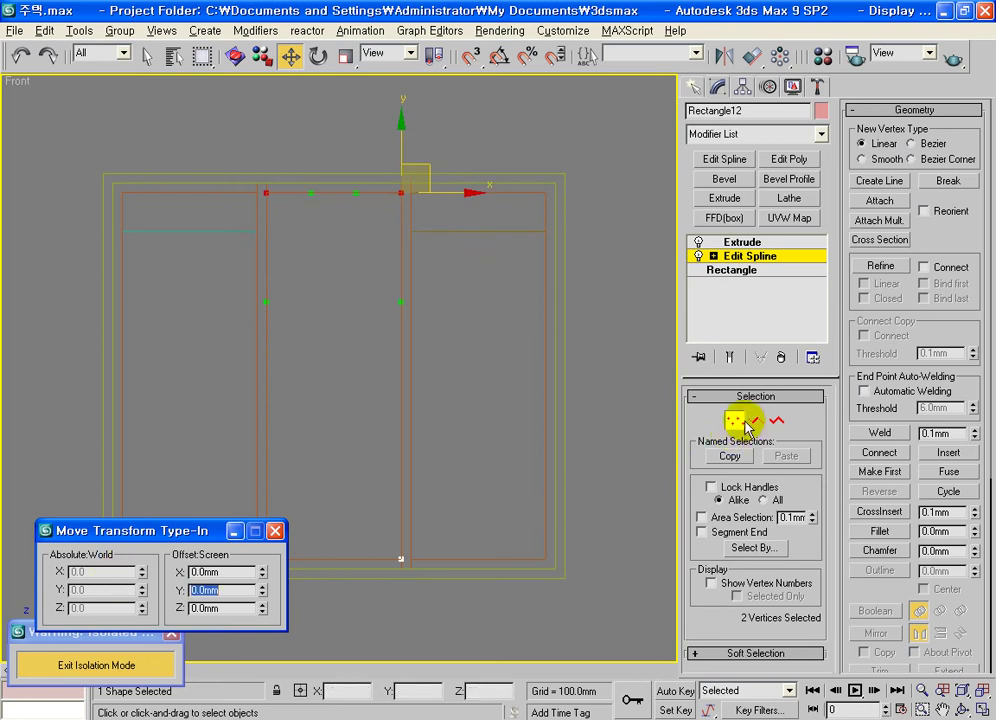
left_click(735, 420)
Add Edit Spline to the left pane and raise its top vertices 200 mm.
left_click(620, 274)
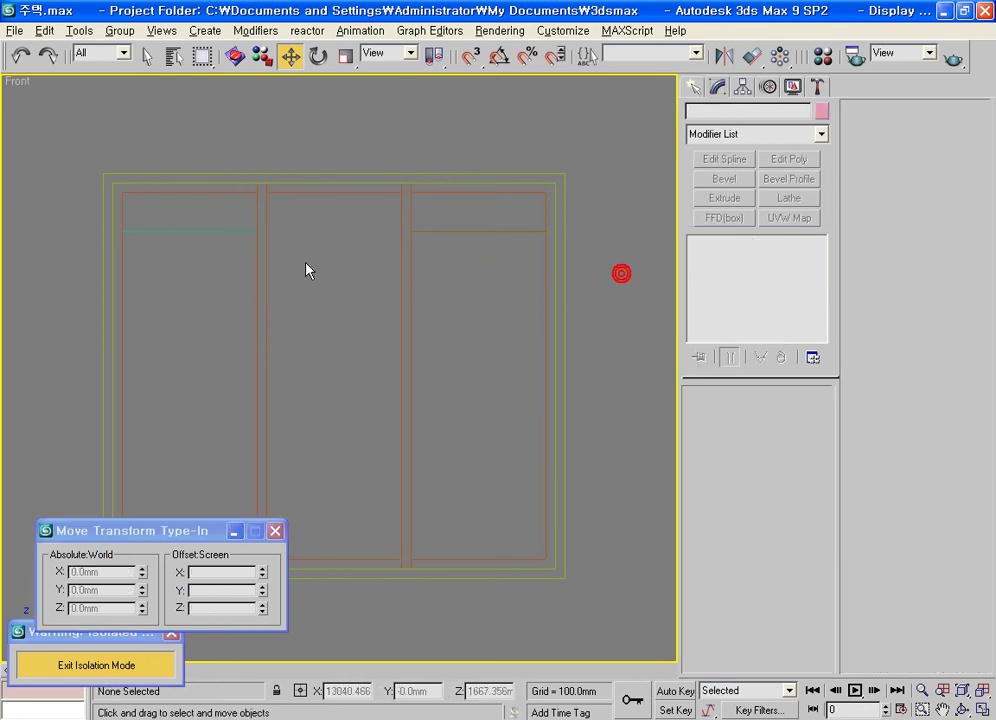
left_click(211, 231)
left_click(745, 257)
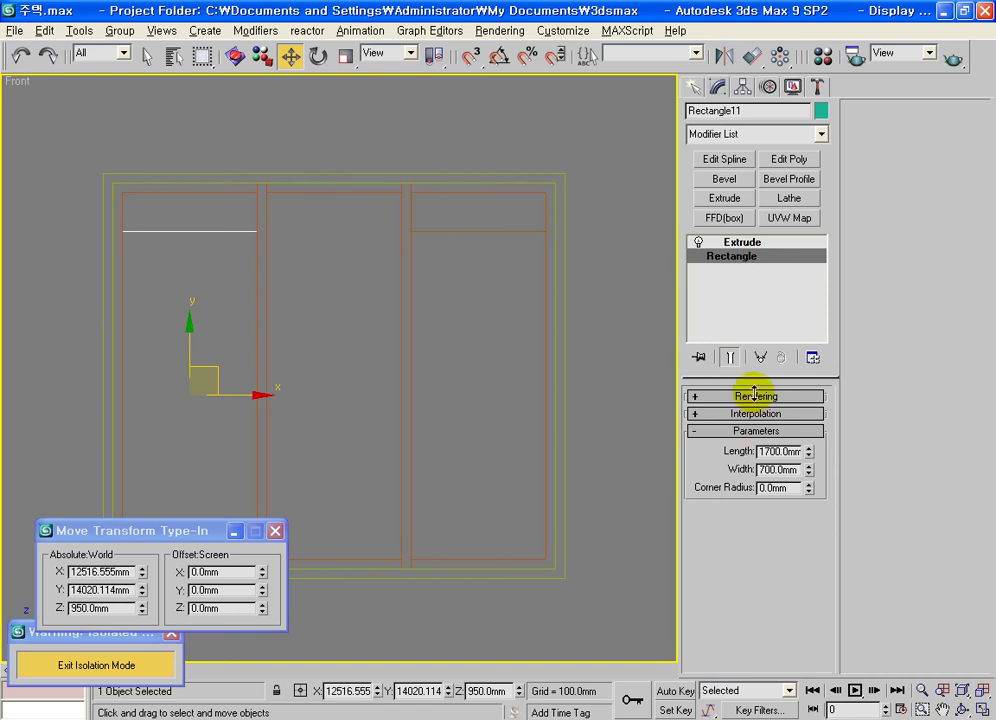
left_click(745, 159)
left_click(735, 421)
left_click_drag(96, 258, 329, 222)
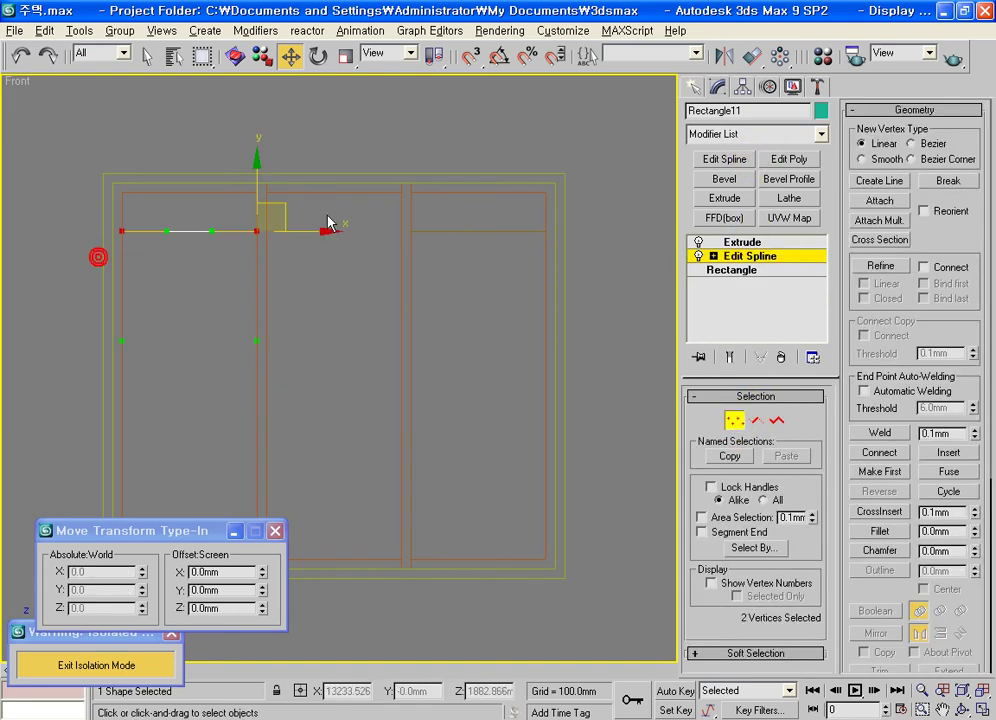
double_click(230, 590)
type("200")
key("Return")
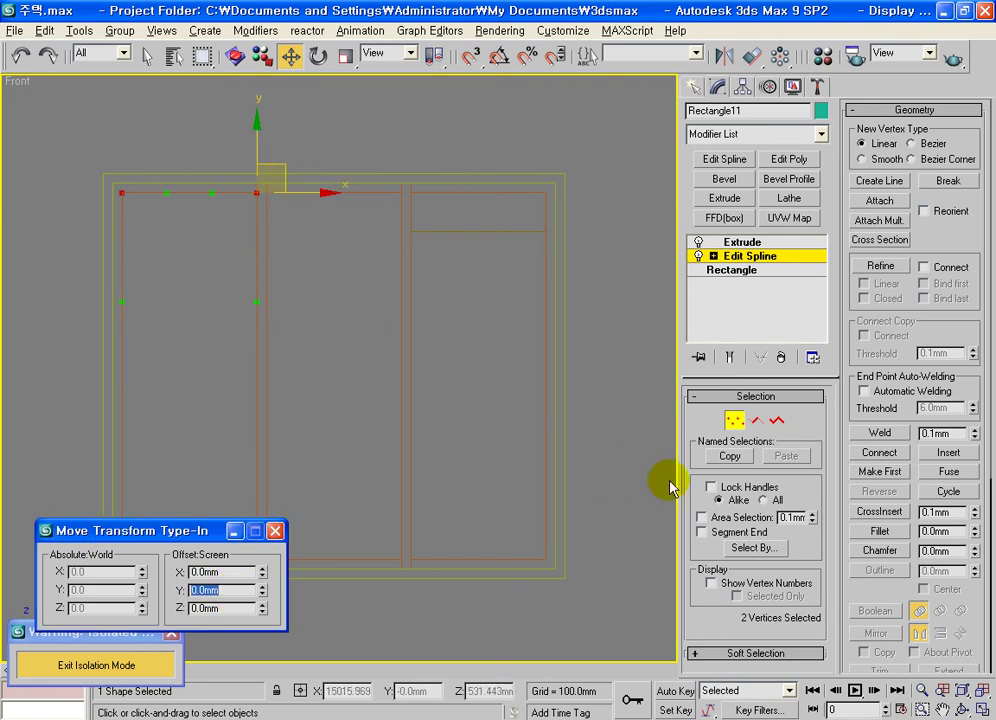
left_click(735, 421)
Add Edit Spline to the right pane and raise its top vertices 200 mm.
left_click(657, 308)
left_click(505, 233)
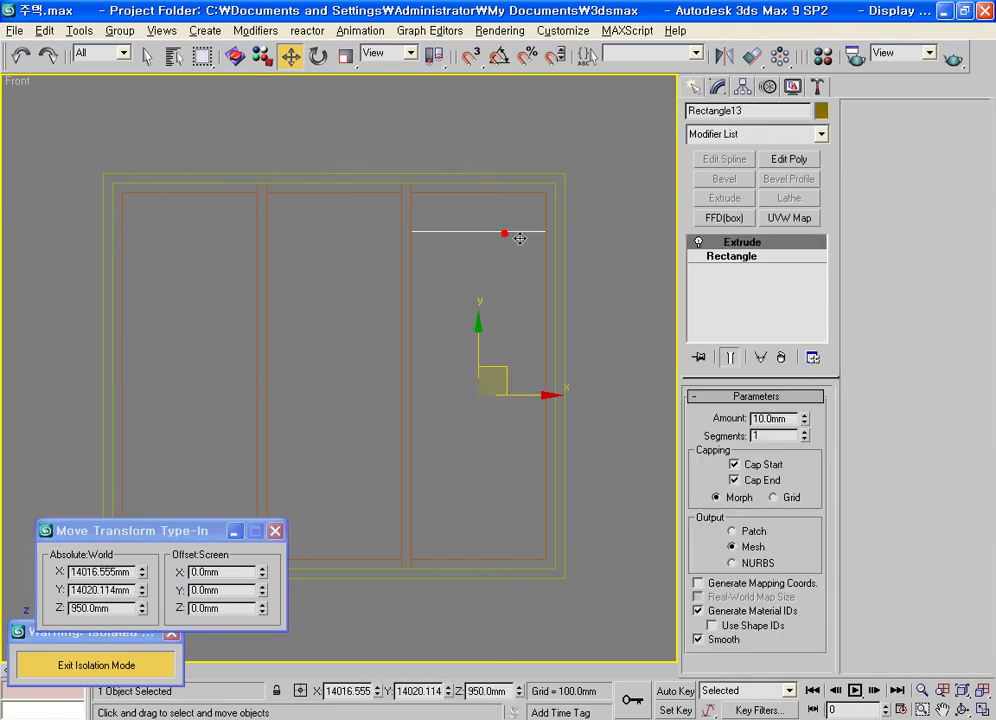
left_click(751, 257)
left_click(722, 159)
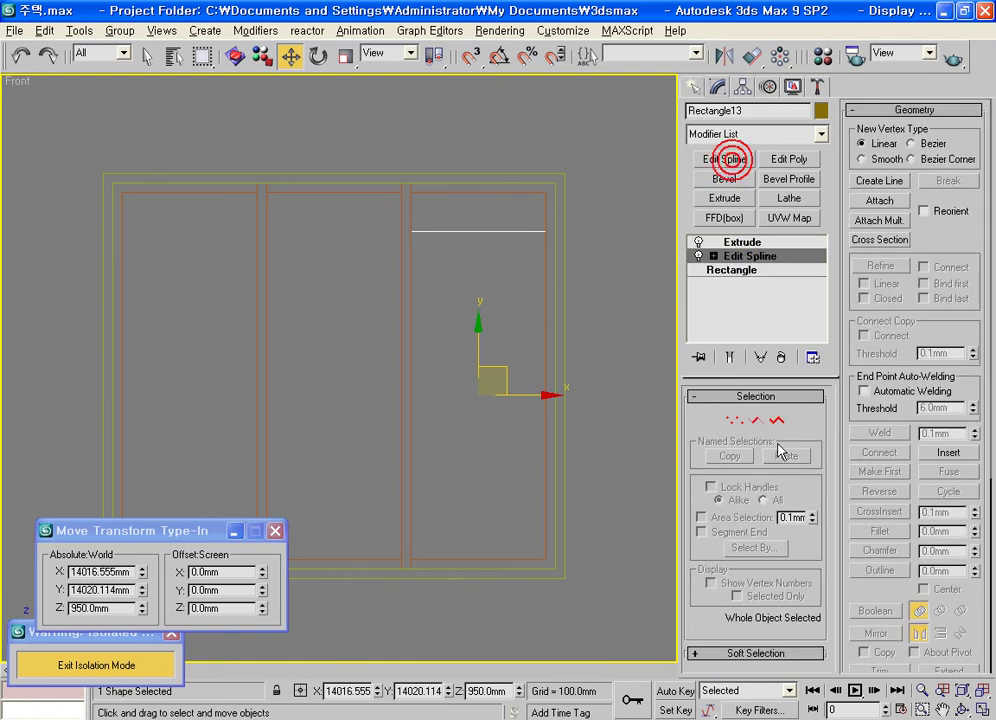
left_click_drag(380, 205, 570, 260)
double_click(222, 590)
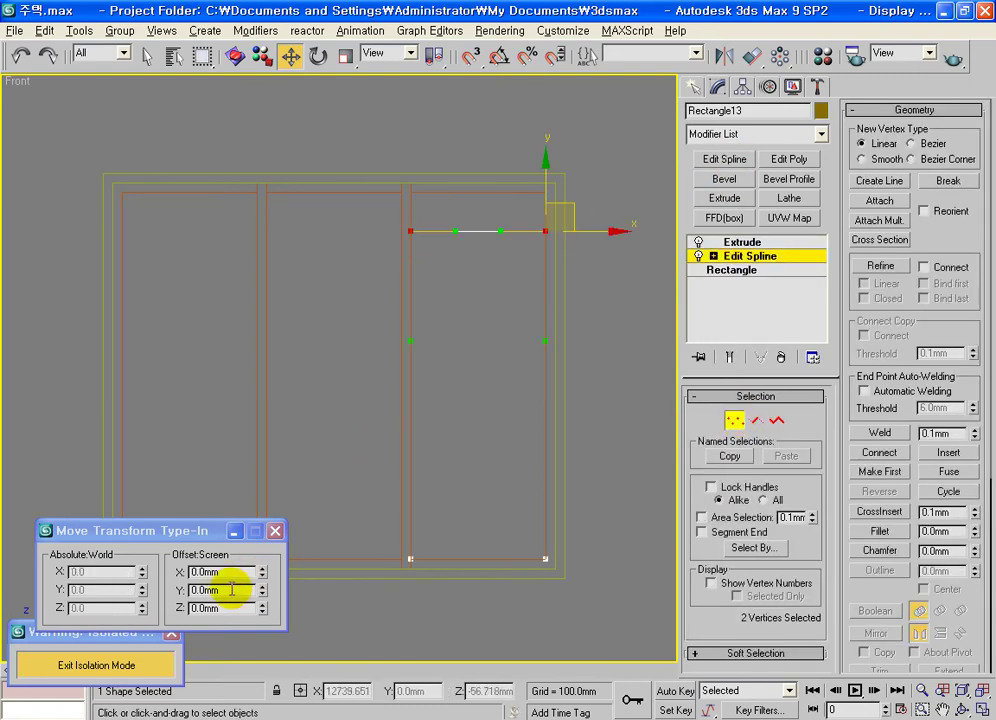
type("200")
key("Return")
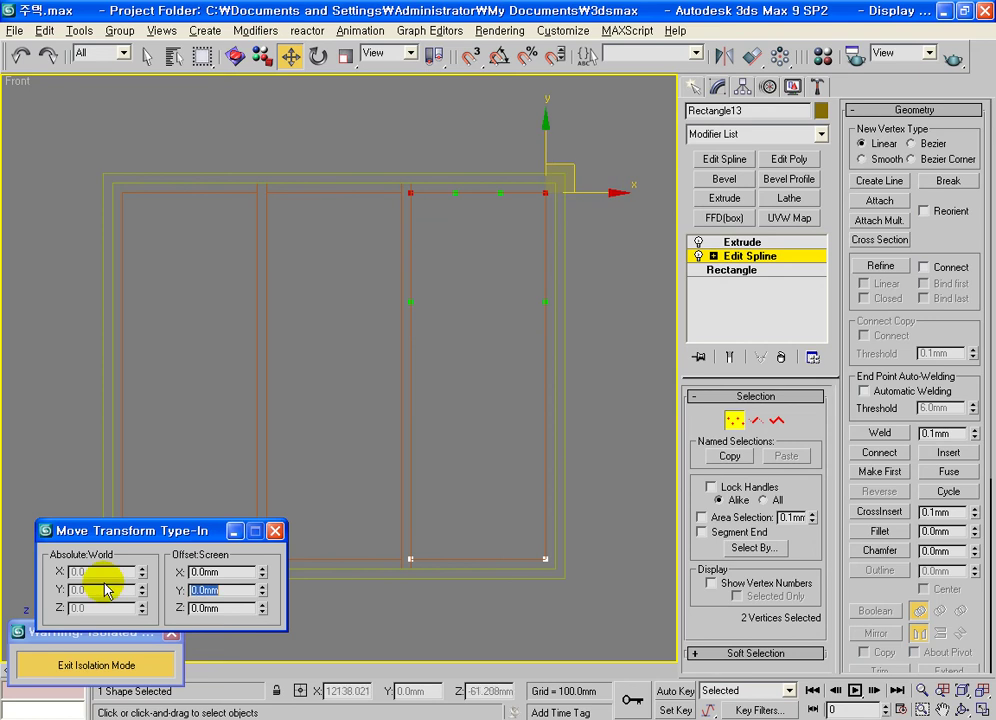
left_click(735, 425)
In the four-view layout, group the seven selected window parts as 안방창.
left_click(656, 302)
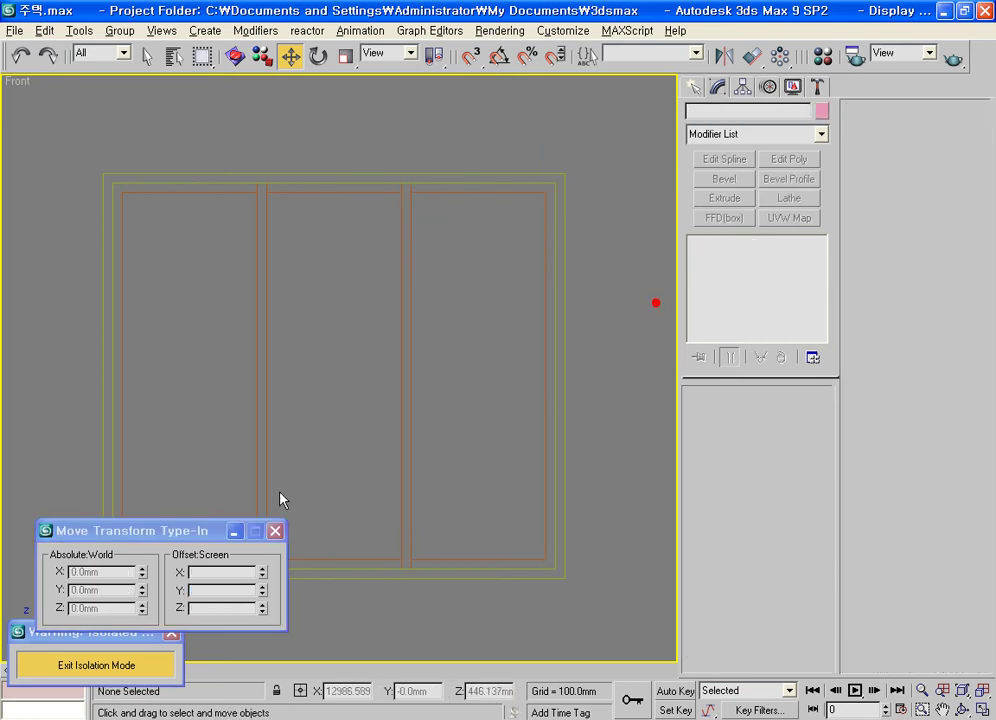
key("alt+w")
left_click(570, 521)
scroll(570, 521, "down", 5)
mouse_move(525, 509)
middle_mouse_down("alt")
mouse_move(498, 498)
mouse_move(507, 480)
mouse_move(534, 502)
middle_mouse_up("alt")
left_click_drag(387, 345, 643, 112)
left_click(119, 30)
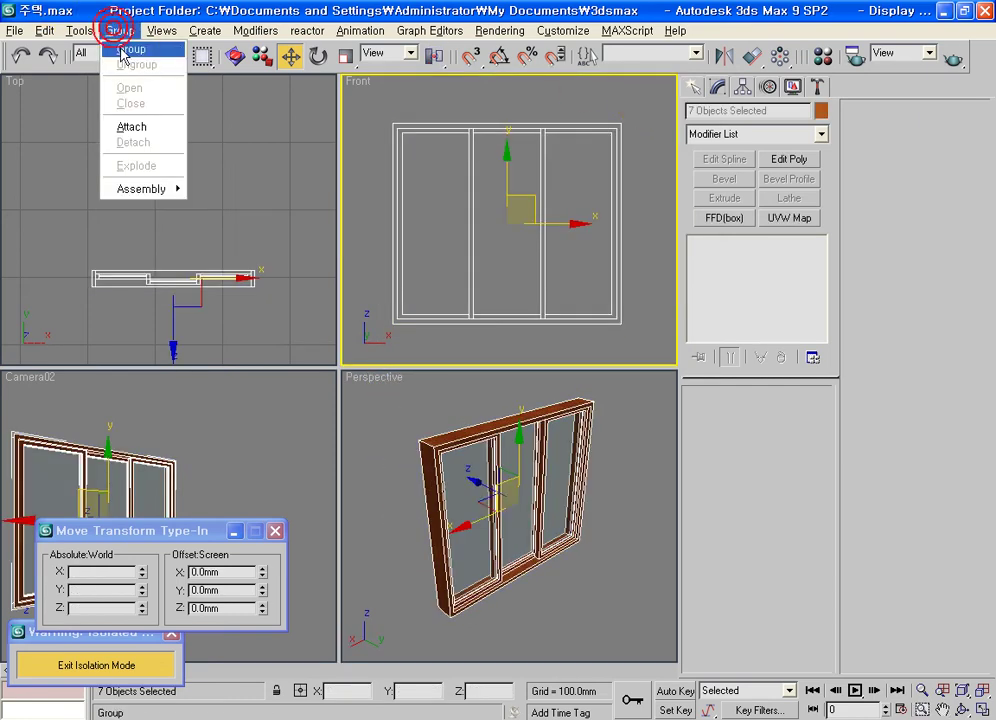
left_click(116, 60)
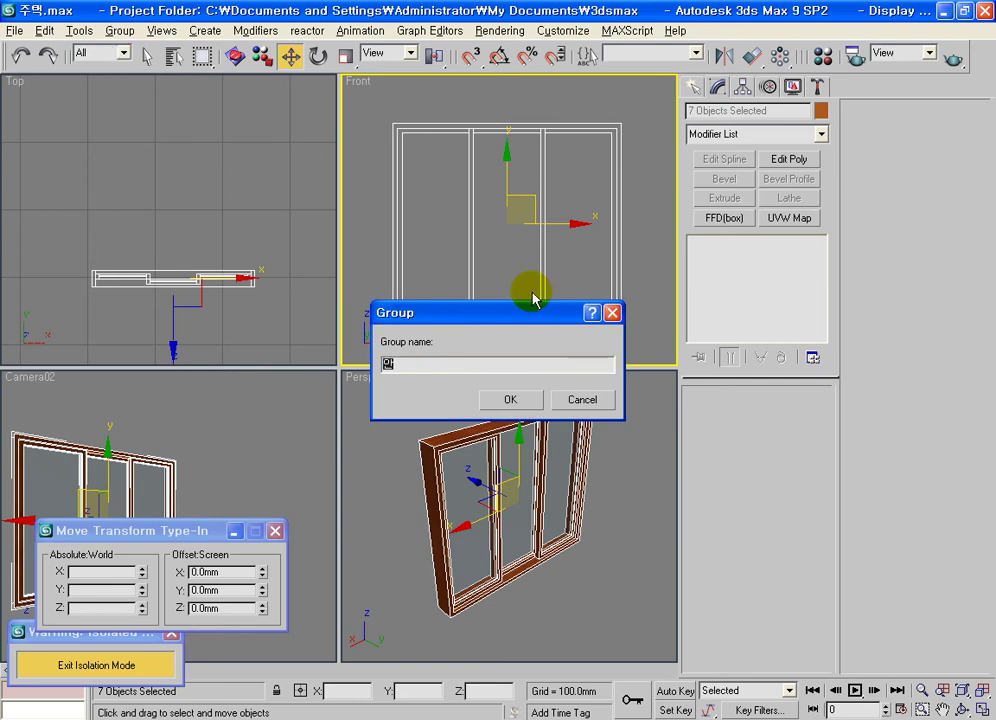
key("Return")
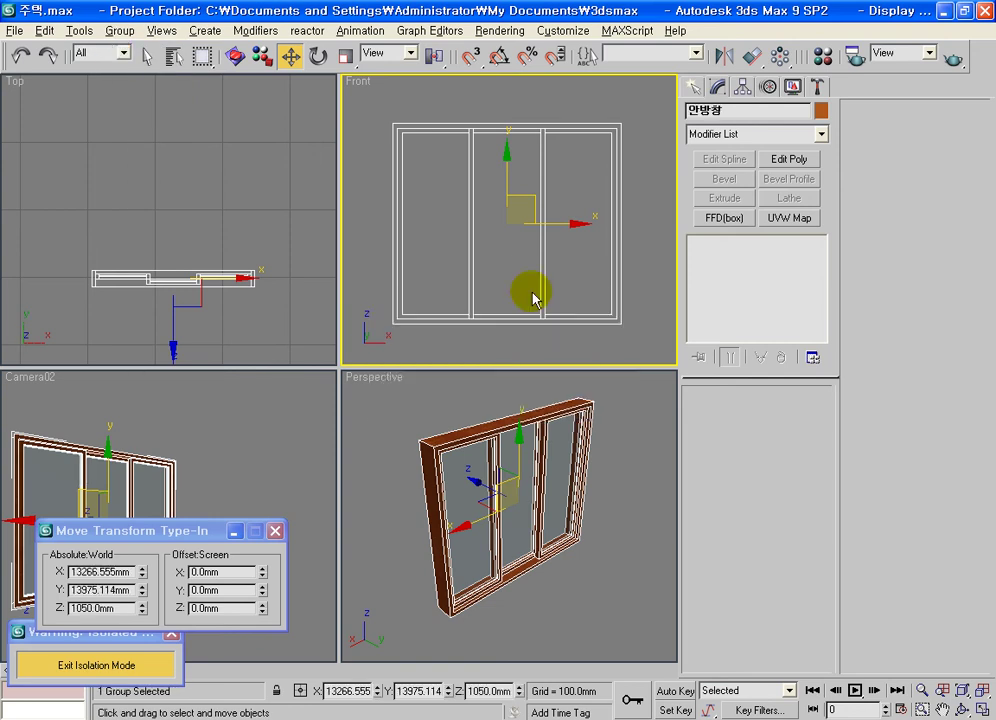
Exit isolation to show the whole bedroom, close Move Type-In, and deselect the window group.
left_click(67, 663)
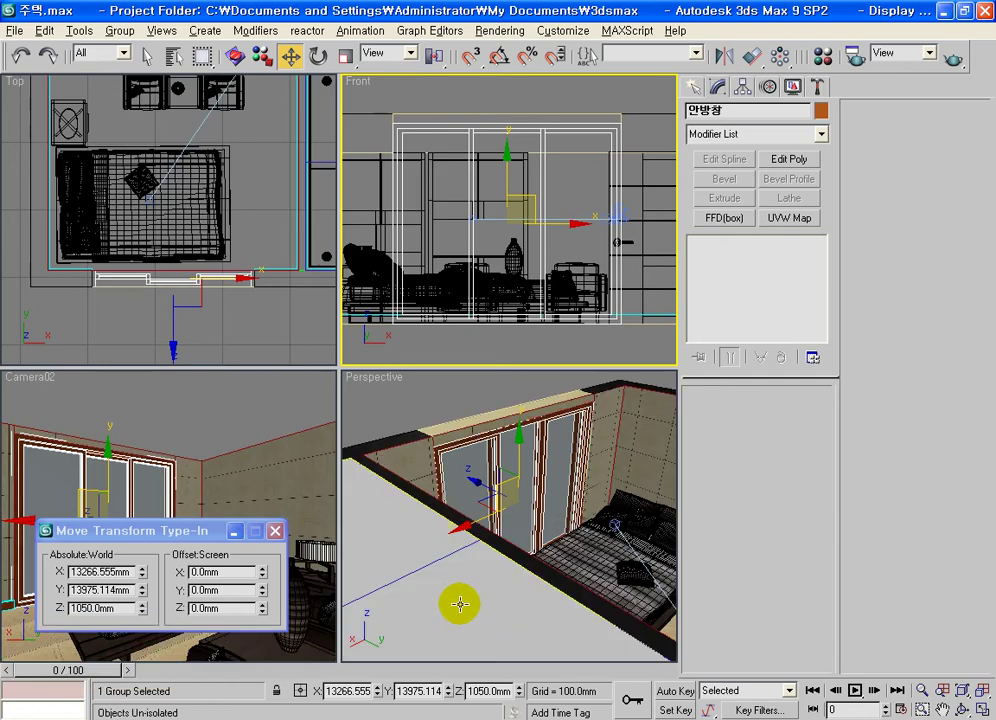
left_click(275, 530)
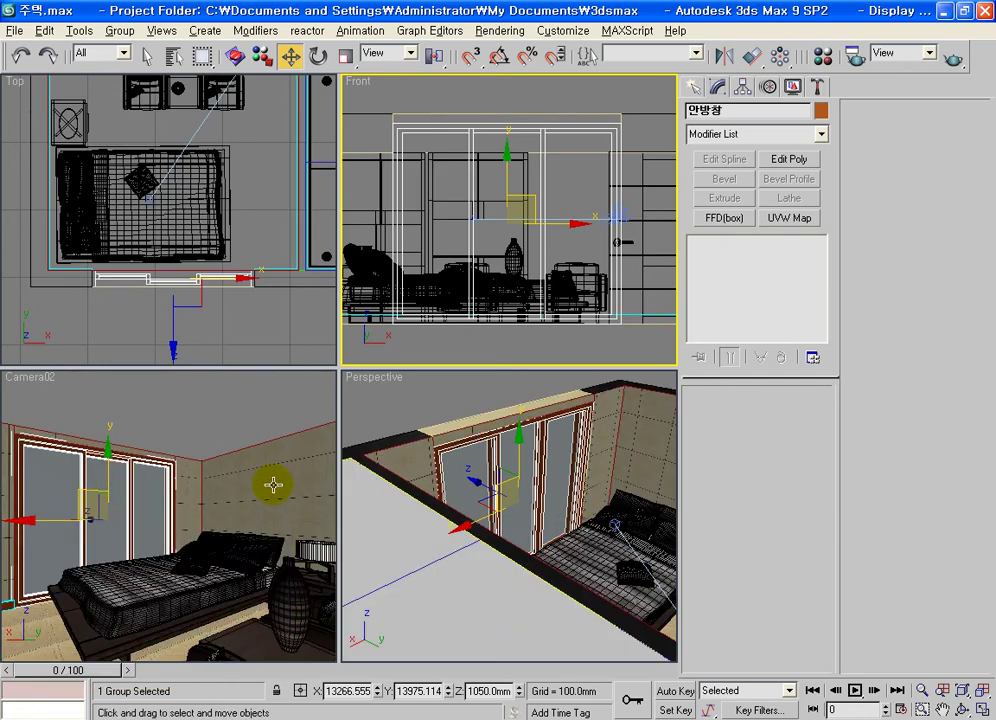
left_click(219, 428)
left_click(262, 305)
scroll(236, 244, "down", 2)
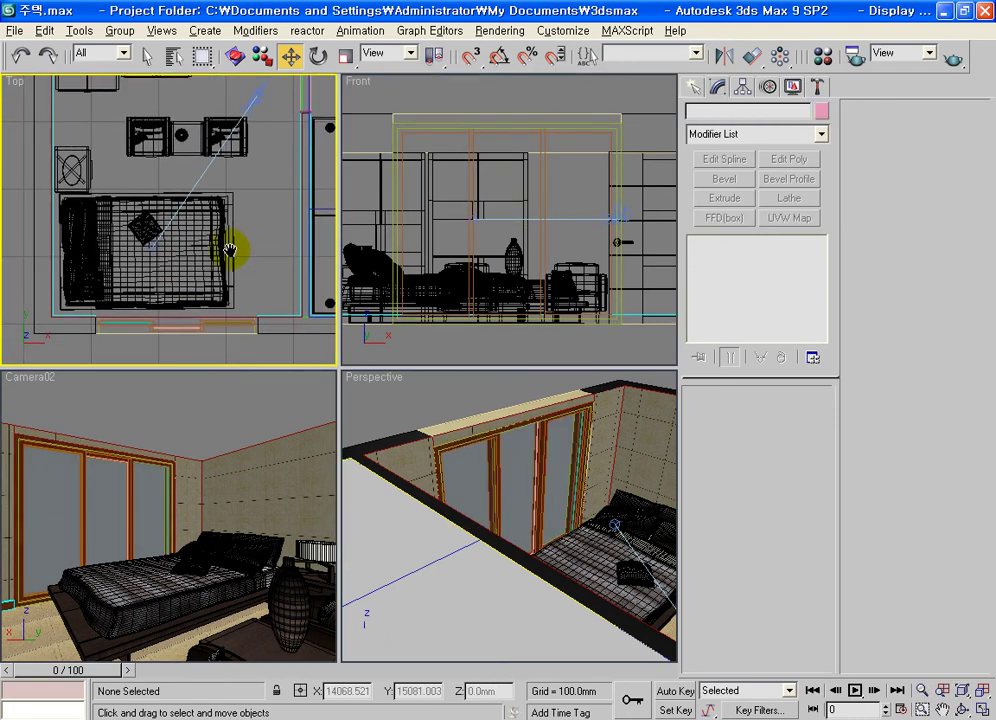
scroll(233, 250, "down", 3)
scroll(236, 252, "up", 1)
scroll(240, 248, "up", 1)
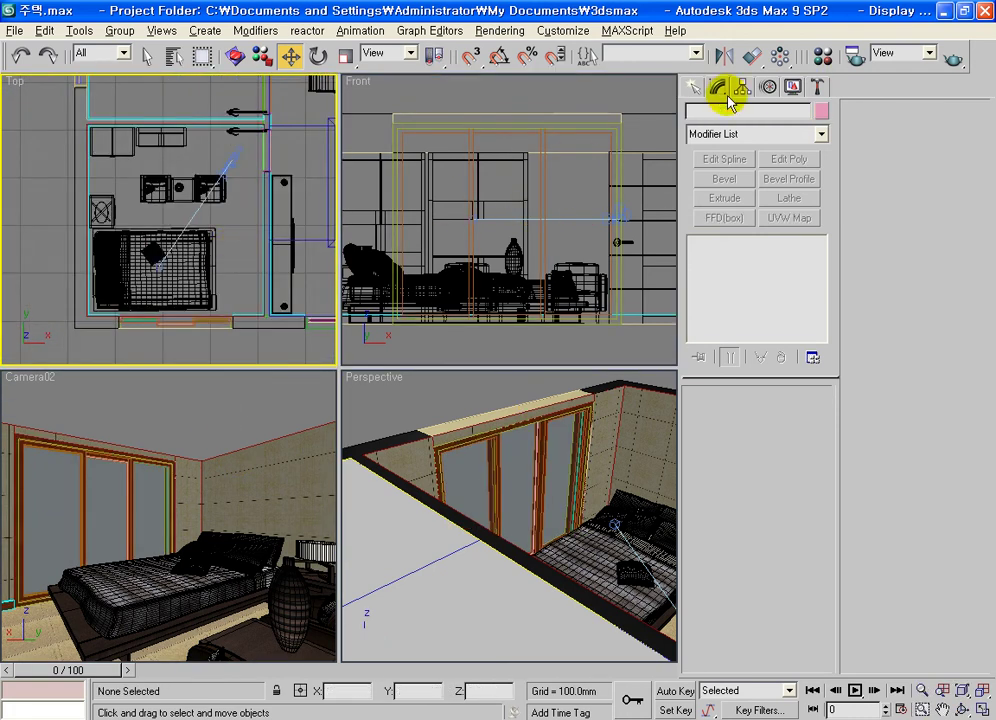
Cancel a Rectangle started in the maximized Top view, restore four viewports, and pick floor 안방바닥.
left_click(692, 88)
left_click(789, 211)
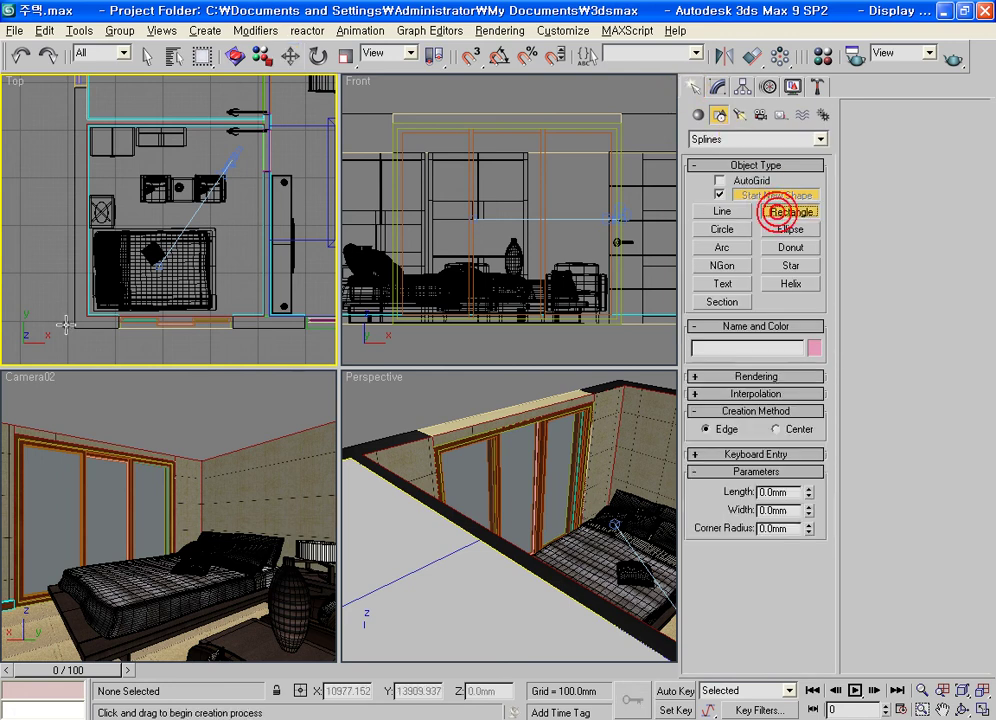
scroll(170, 300, "up", 1)
scroll(150, 295, "up", 1)
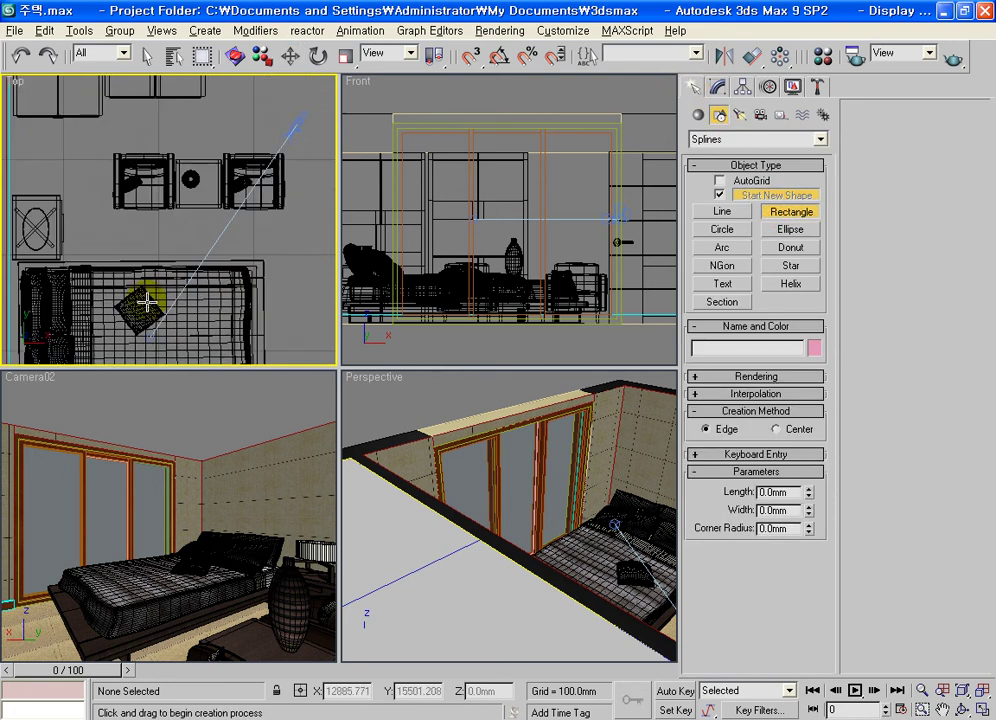
scroll(175, 250, "up", 1)
left_click(922, 710)
scroll(474, 351, "down", 2)
scroll(314, 492, "down", 1)
middle_click_drag(344, 507, 218, 569)
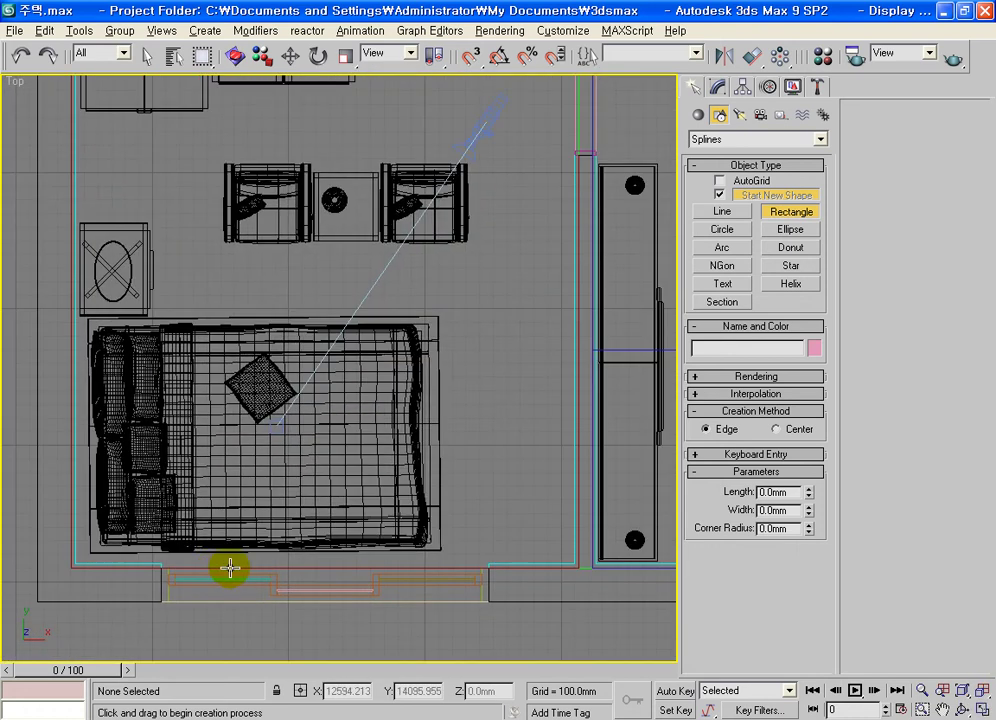
scroll(341, 449, "down", 2)
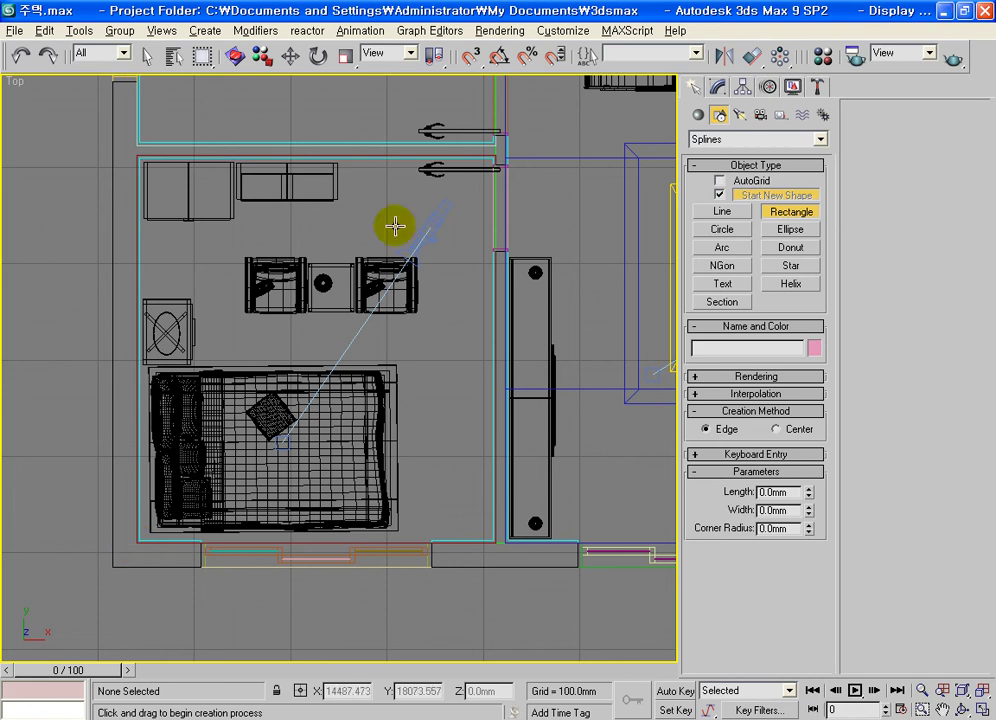
right_click(599, 221)
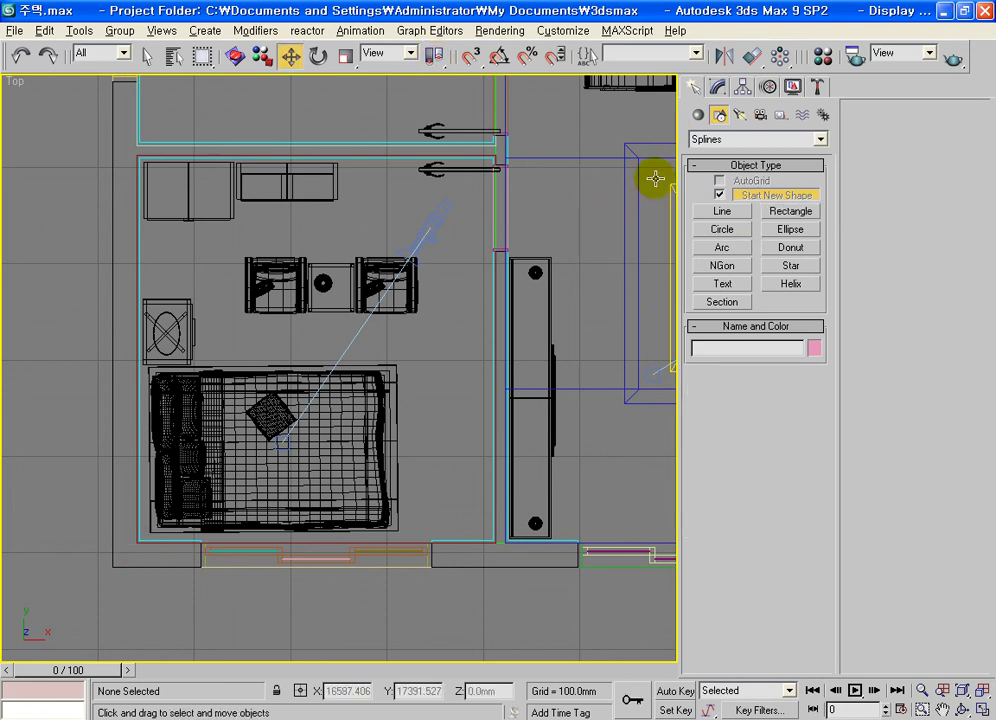
key("alt+w")
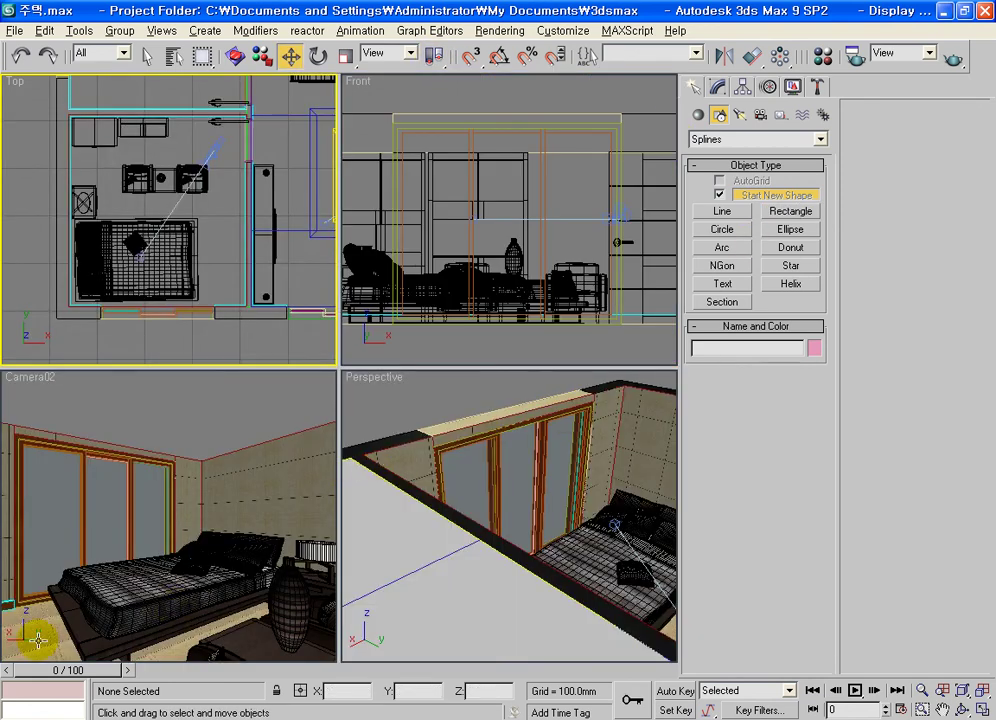
left_click(37, 640)
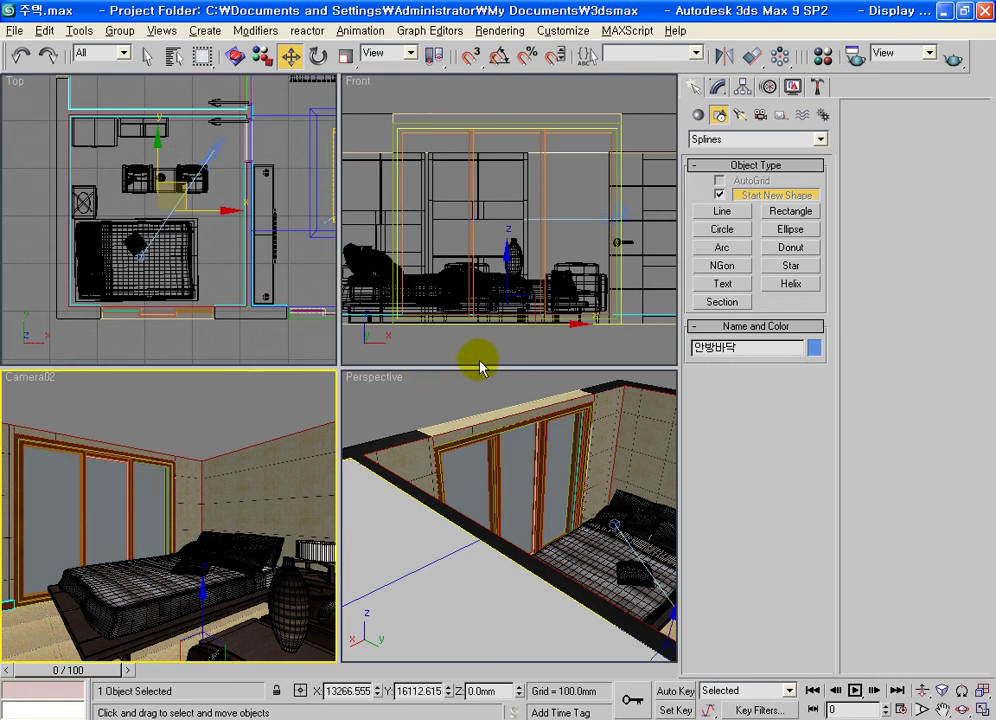
Clone the floor 안방바닥 as an independent Copy named 안방천장.
left_click(174, 56)
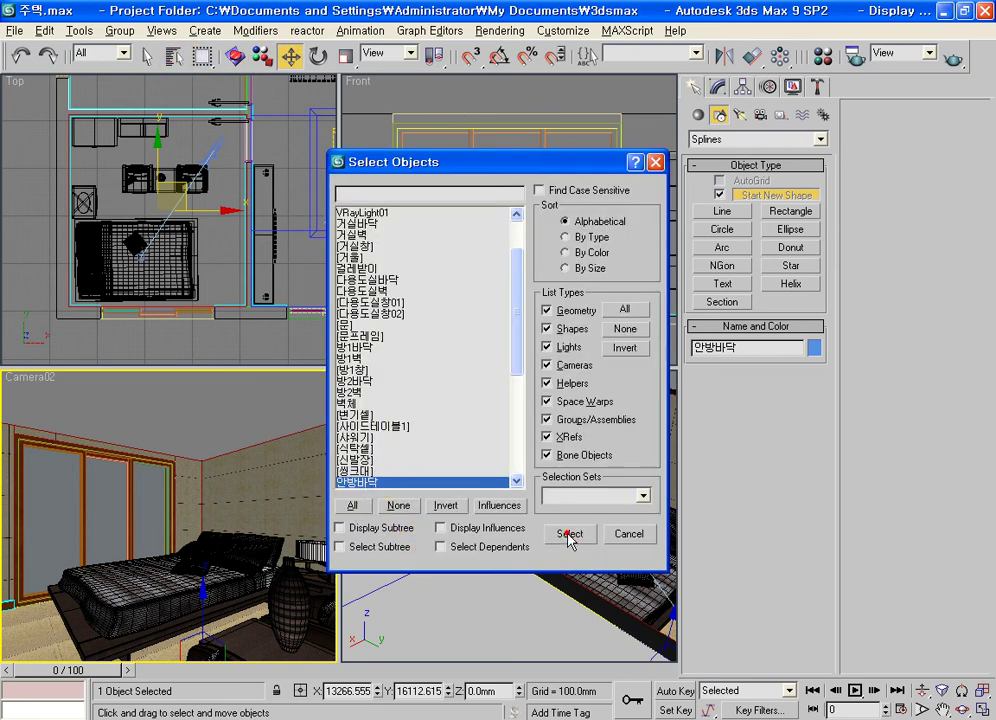
left_click(570, 533)
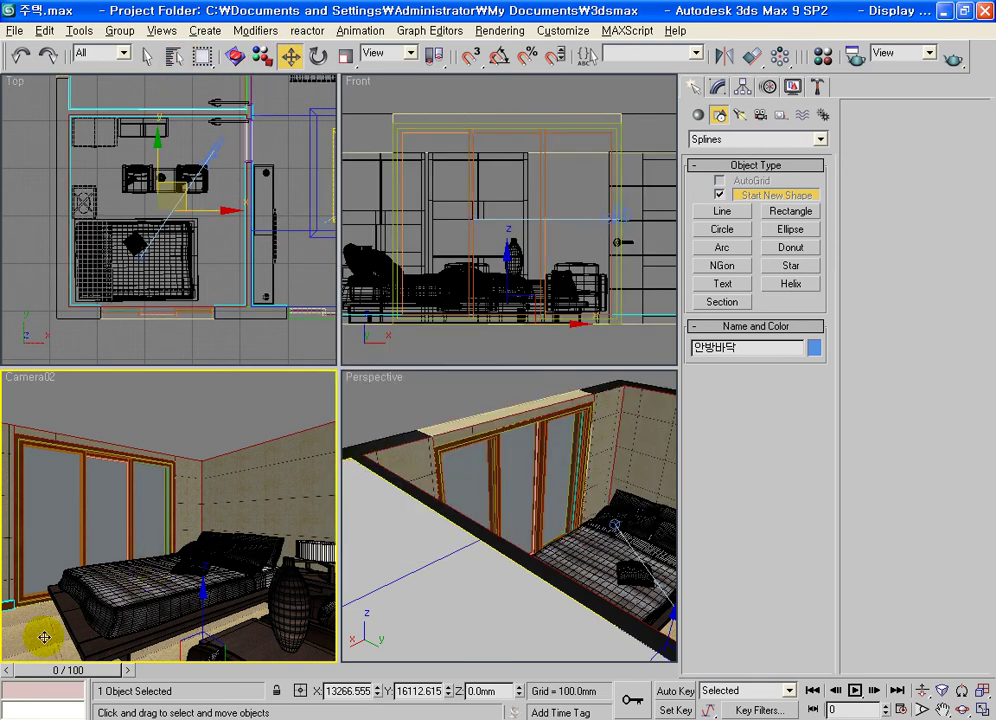
right_click(44, 520)
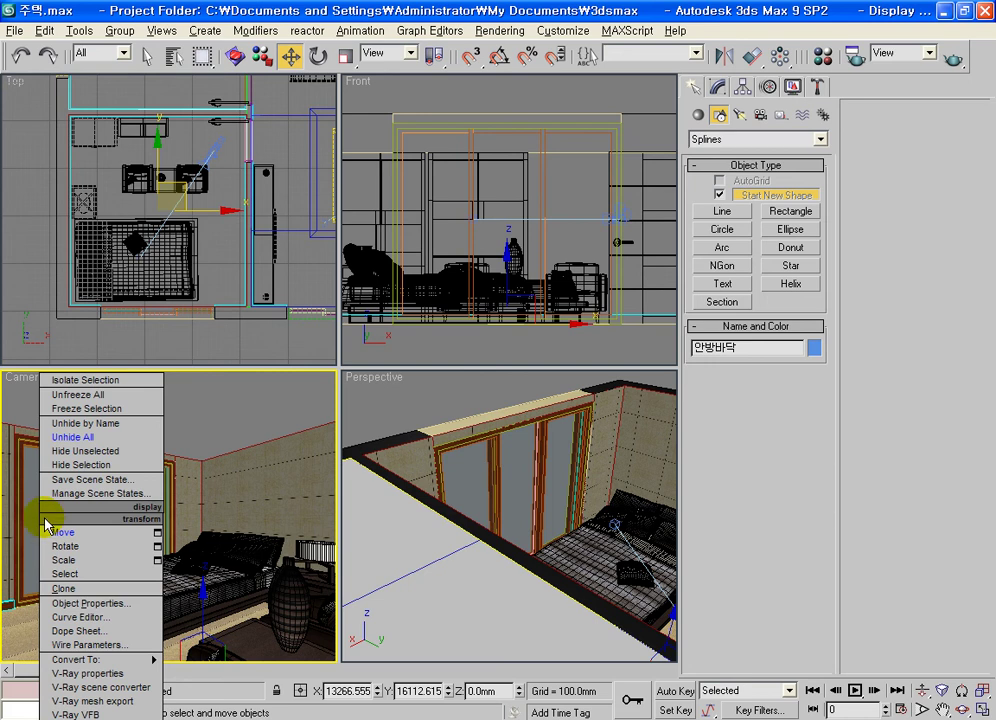
left_click(86, 588)
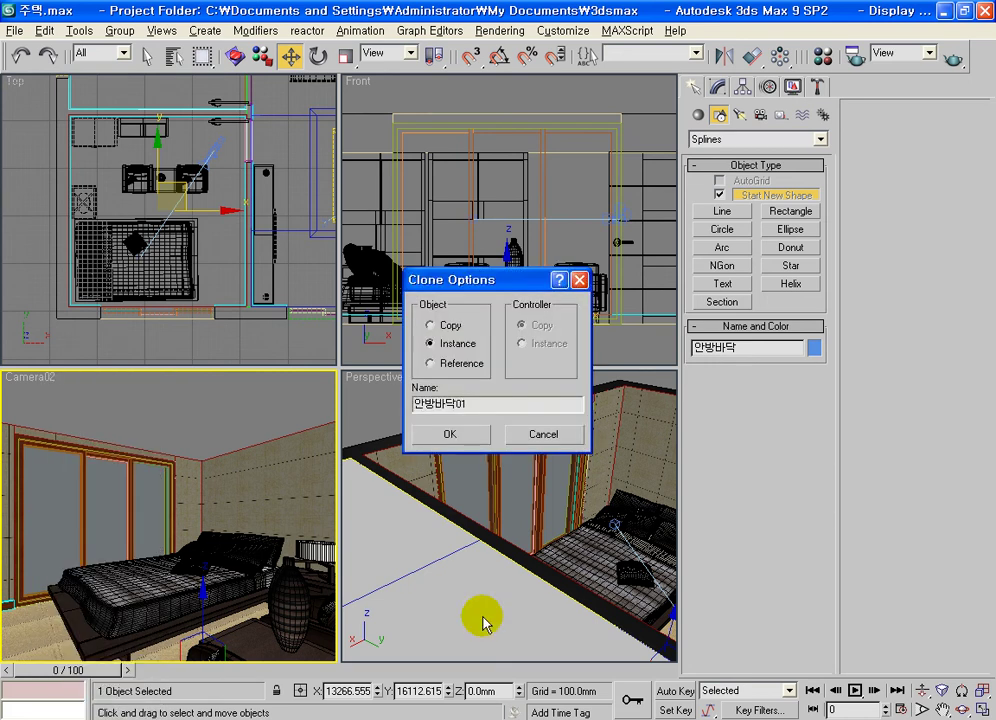
left_click(438, 325)
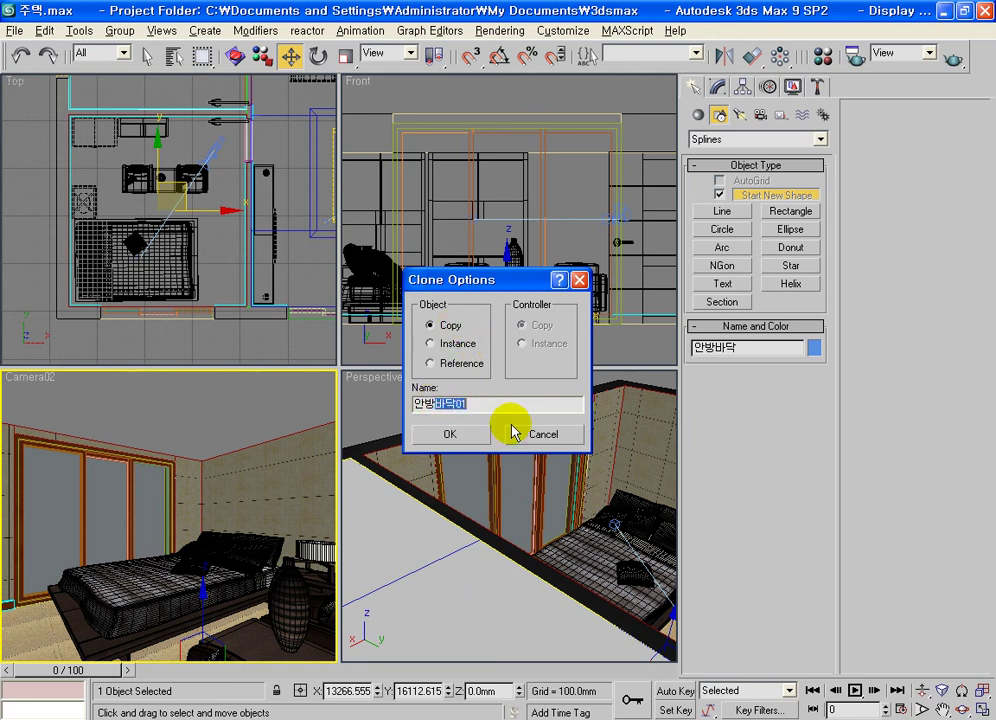
type("장")
key("Return")
Set the 안방천장 copy's Z position to 2200 mm via Move Type-In.
right_click(290, 56)
left_click_drag(109, 606, 62, 606)
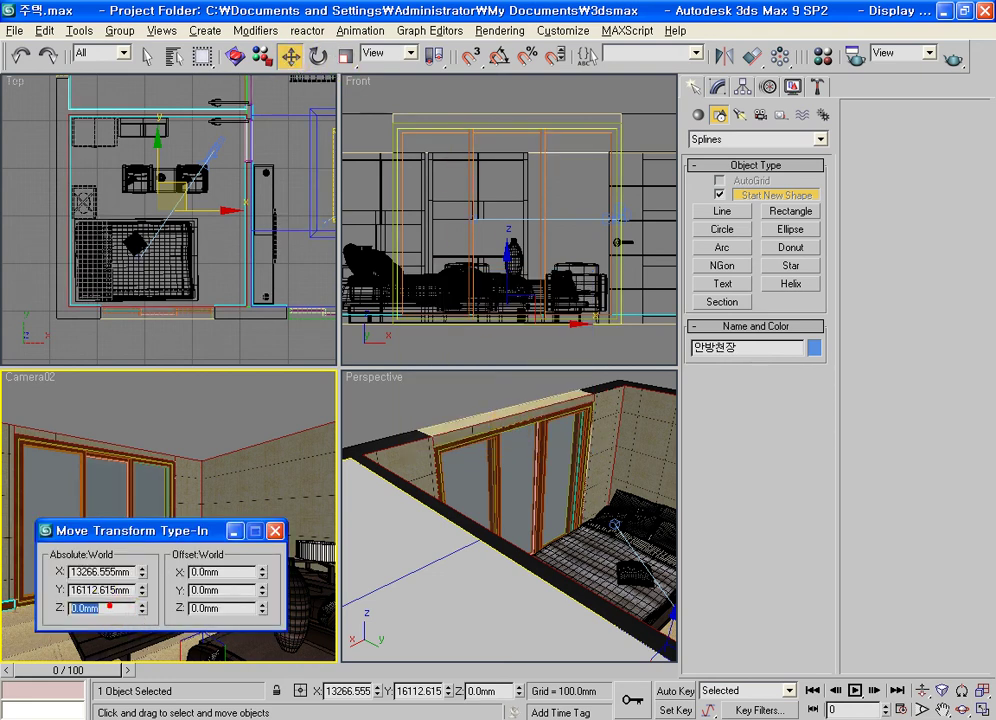
type("2200")
key("Return")
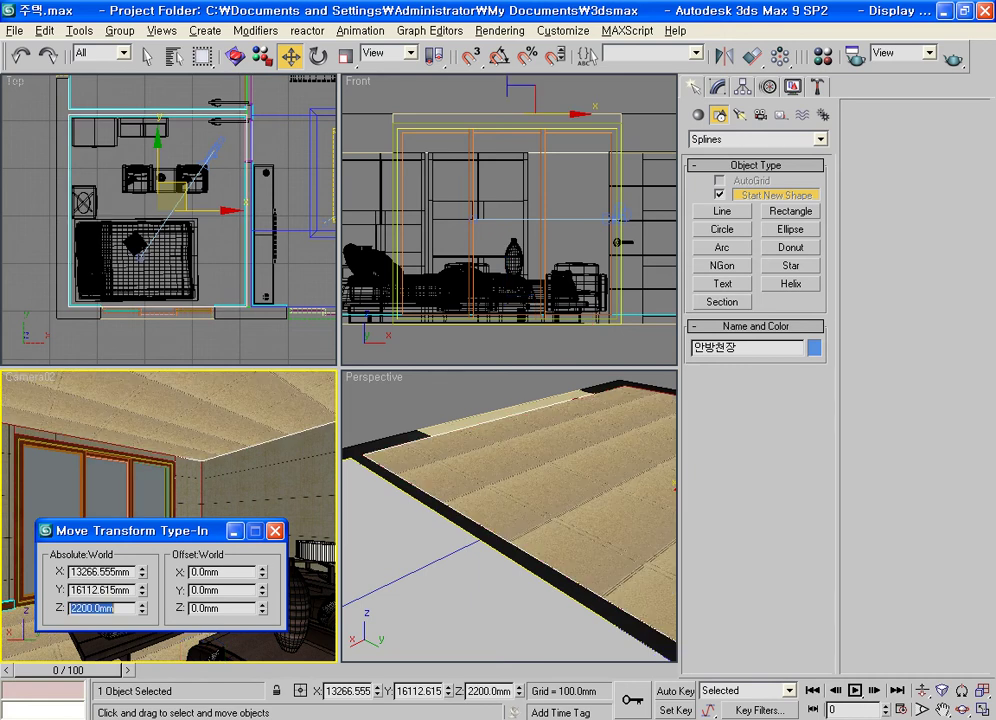
left_click(273, 530)
Select the ceiling polygon at Editable Poly's Polygon level in the Modify panel.
left_click(719, 88)
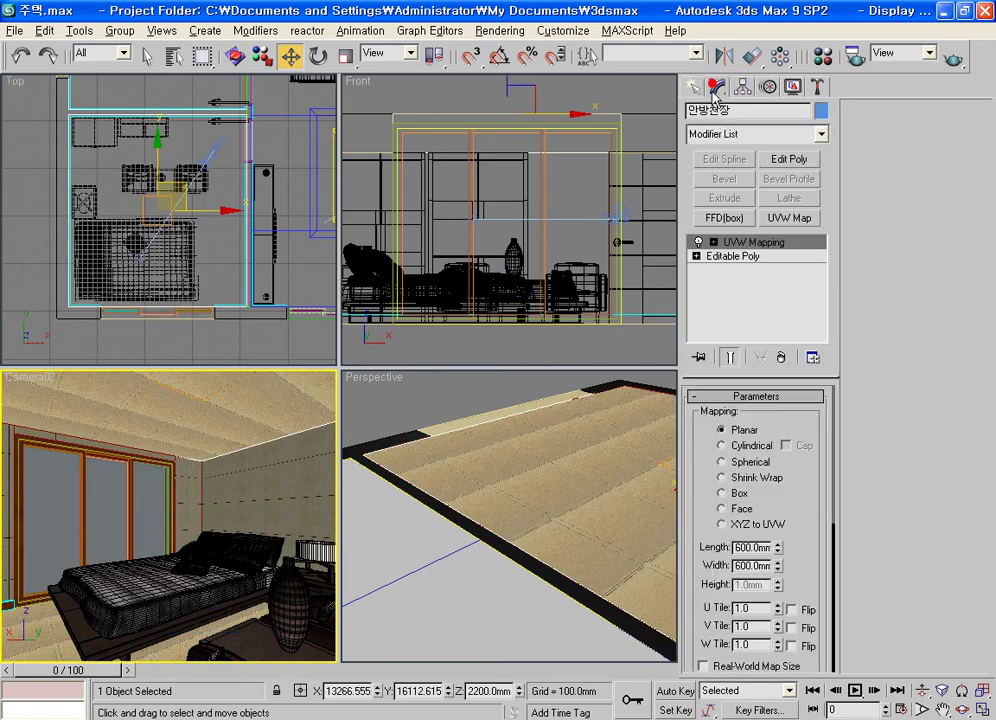
left_click(746, 258)
left_click(773, 415)
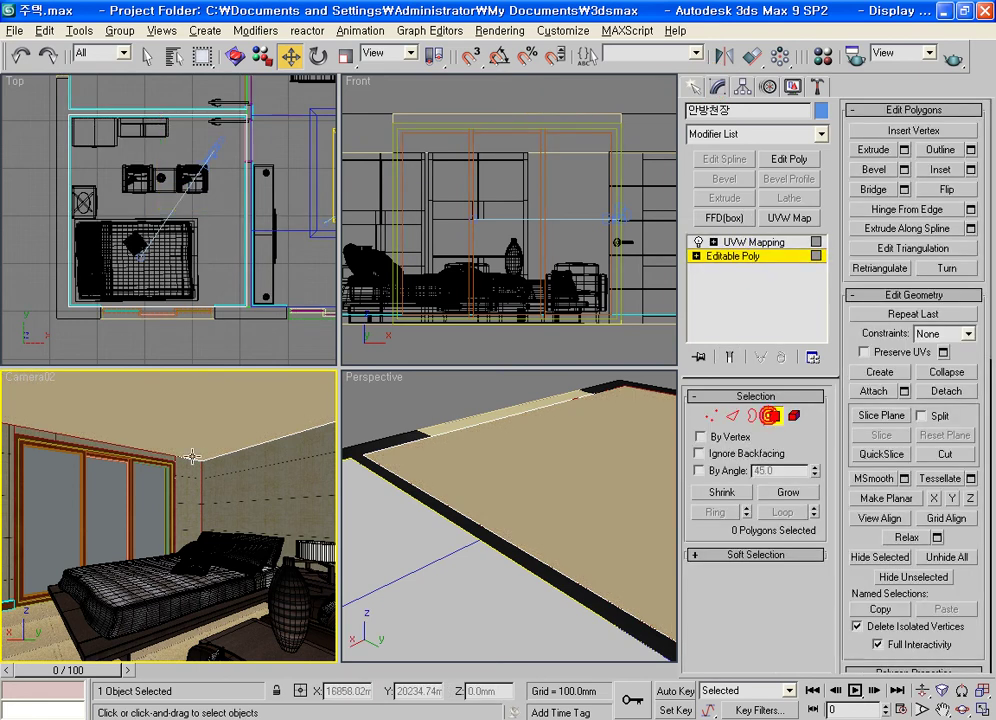
left_click(187, 412)
Flip the ceiling polygon to face downward and assign it the 화이트 material.
left_click(945, 190)
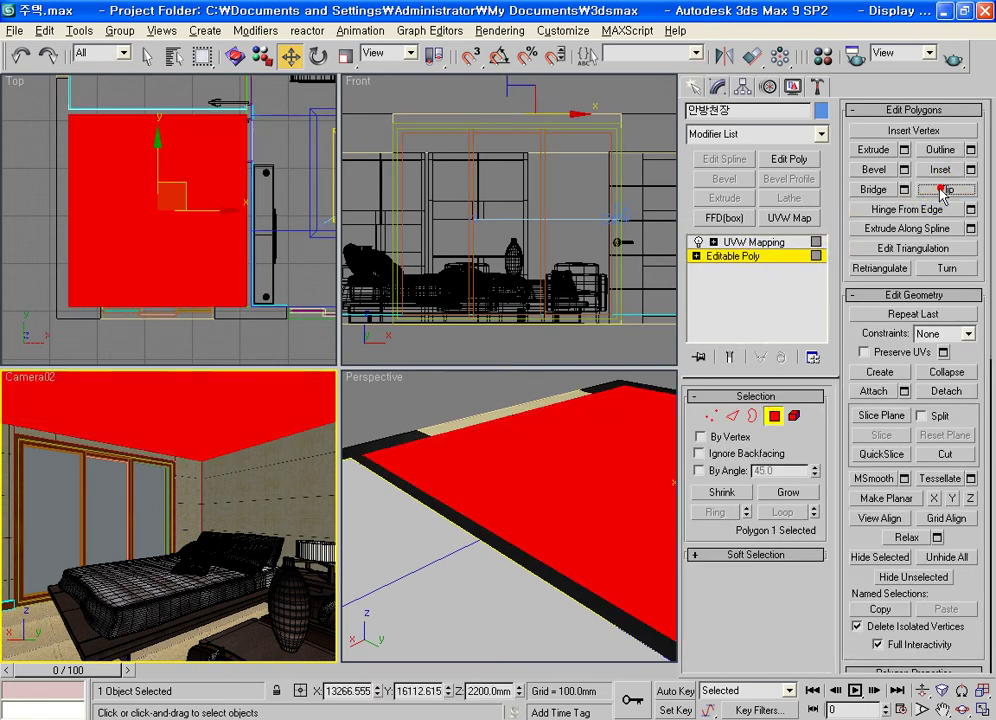
left_click(773, 415)
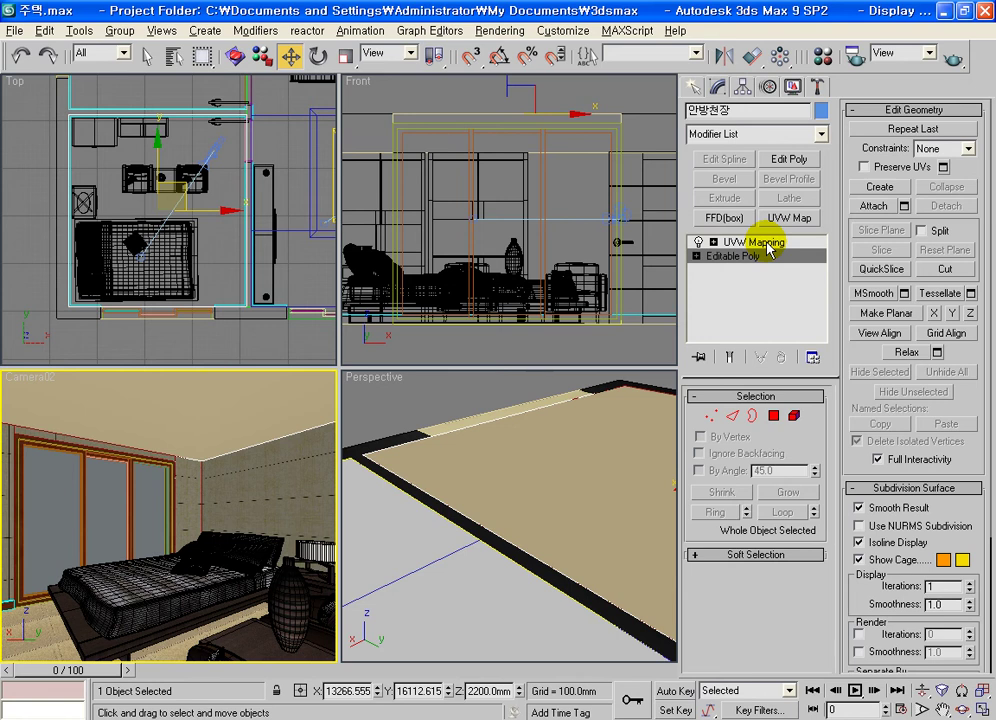
left_click(823, 55)
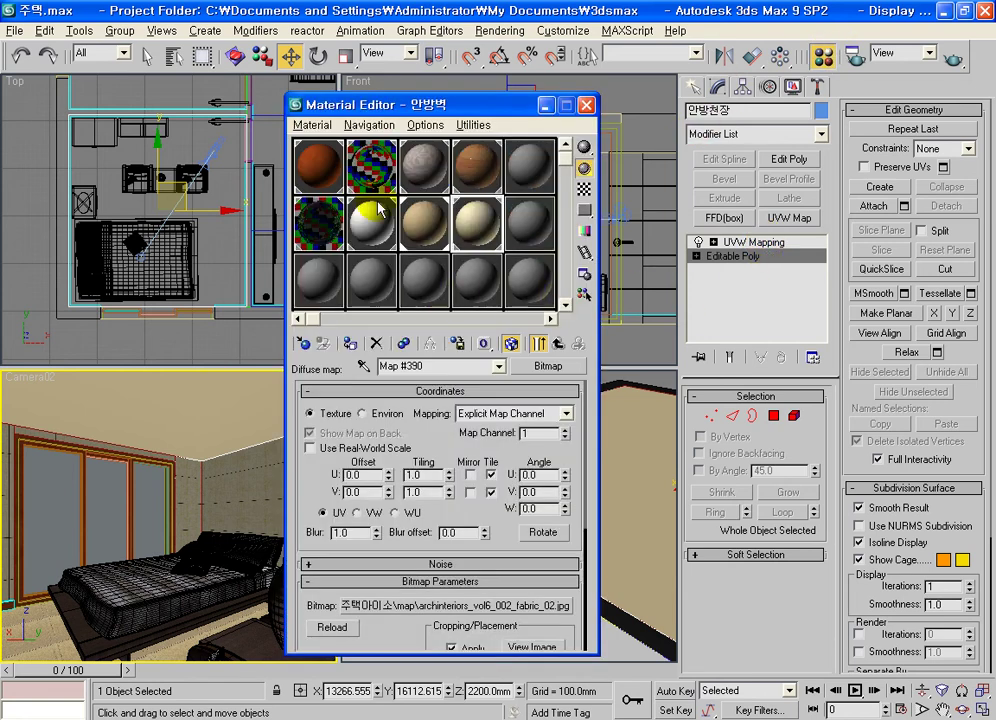
left_click(369, 218)
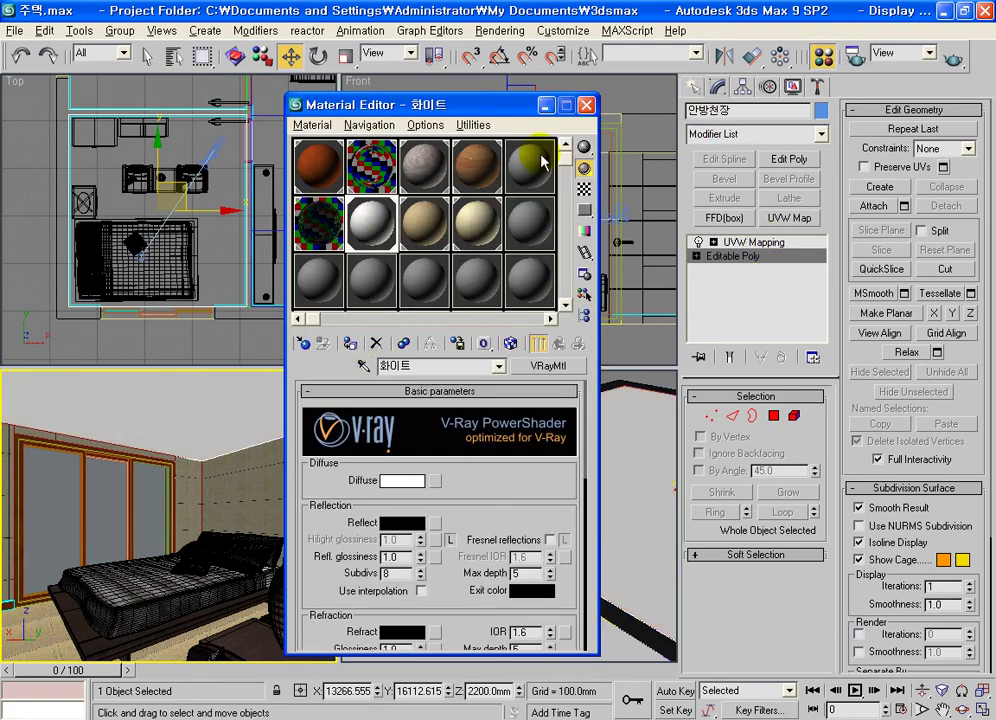
left_click(587, 104)
Delete the ceiling's UVW Mapping modifier and reselect 안방천장.
left_click(752, 242)
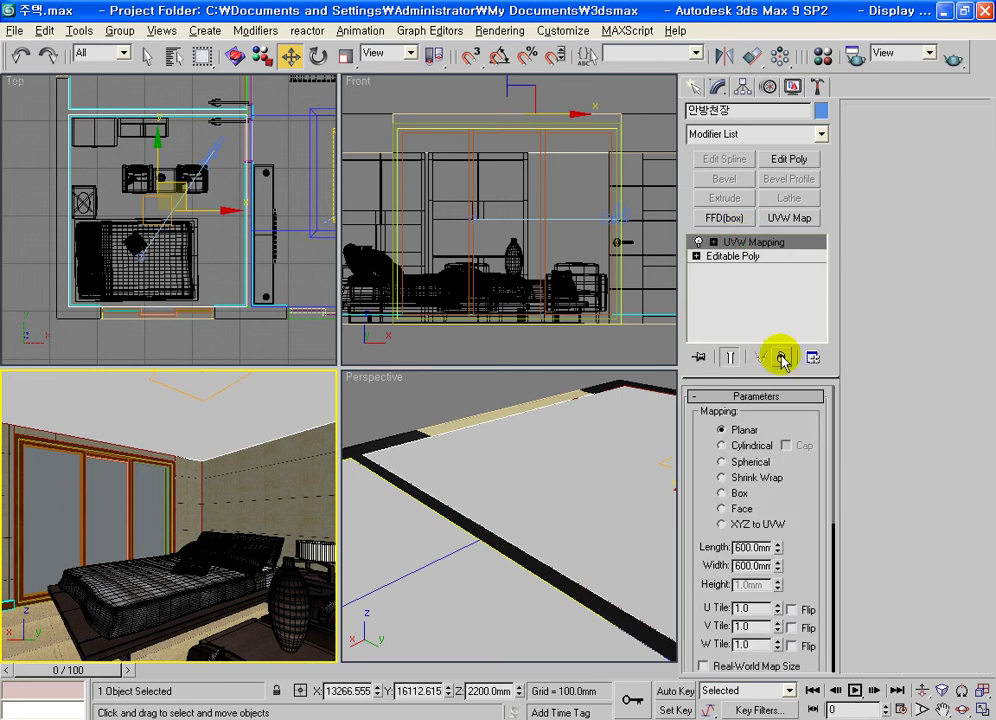
left_click(781, 358)
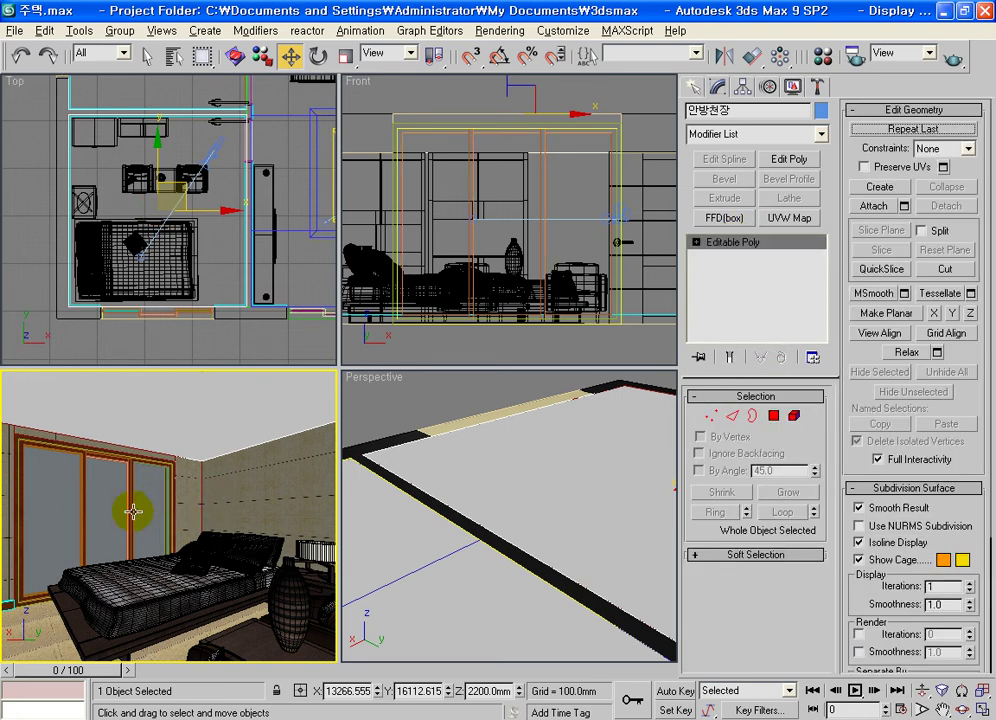
left_click(230, 334)
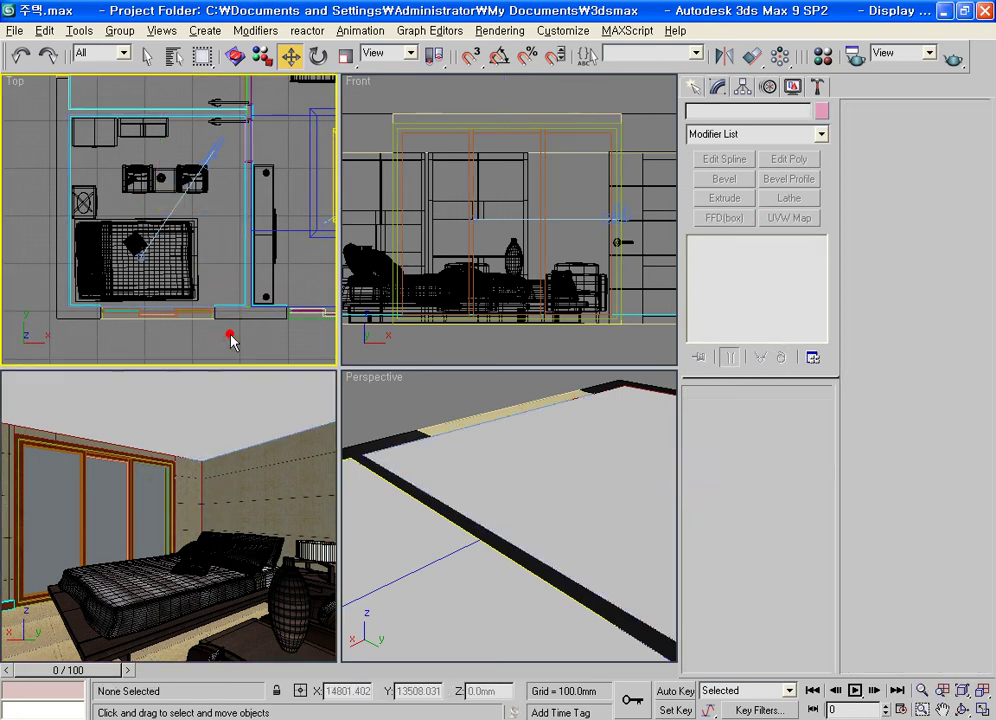
left_click(252, 395)
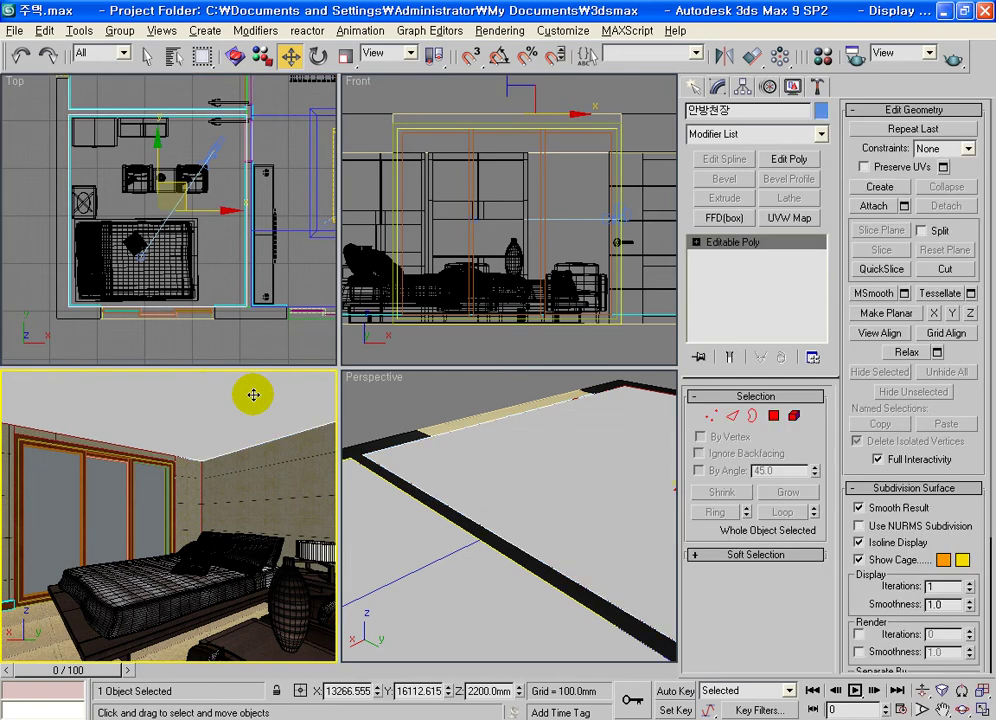
Isolate the ceiling, connect two opposite edges, and chamfer the new edge 1200 mm.
key("alt+q")
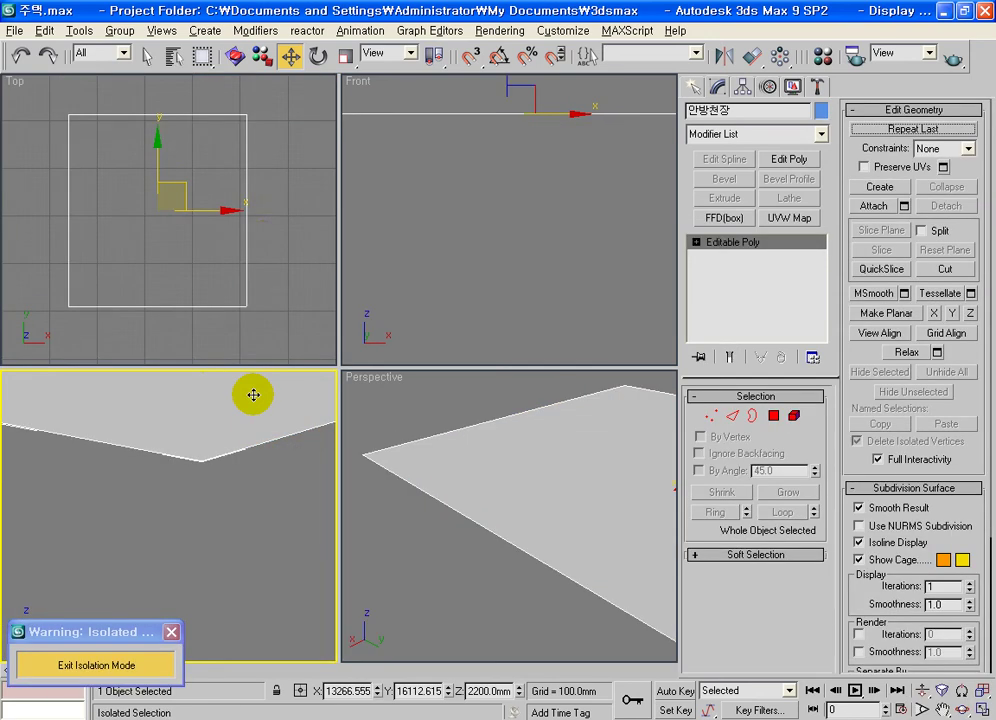
left_click(733, 416)
left_click(276, 193)
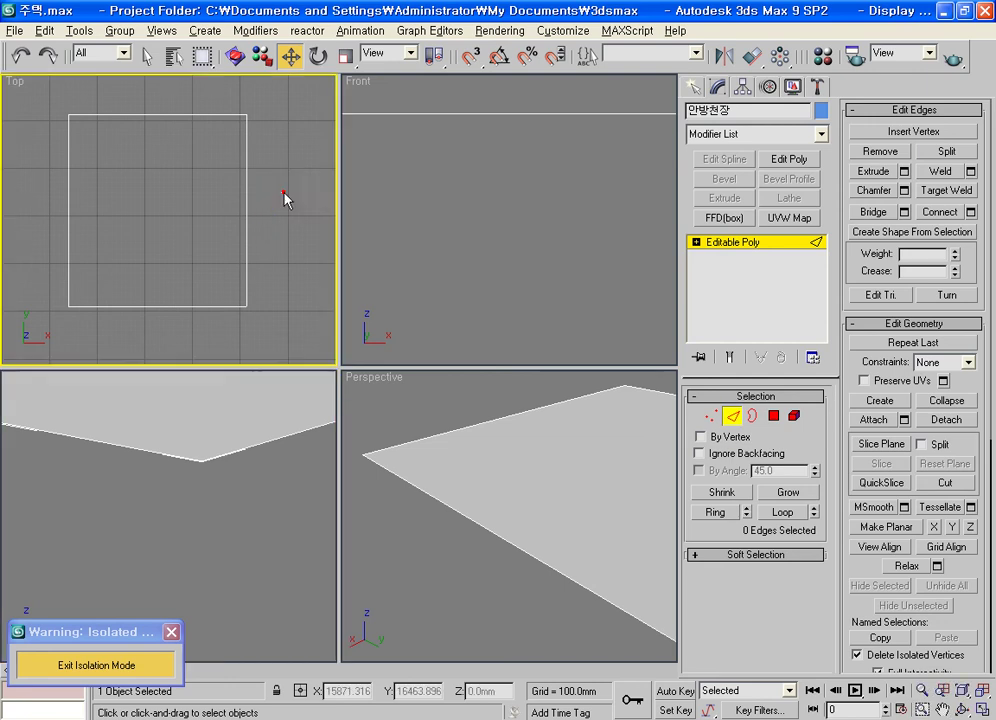
left_click(68, 191)
left_click(940, 212)
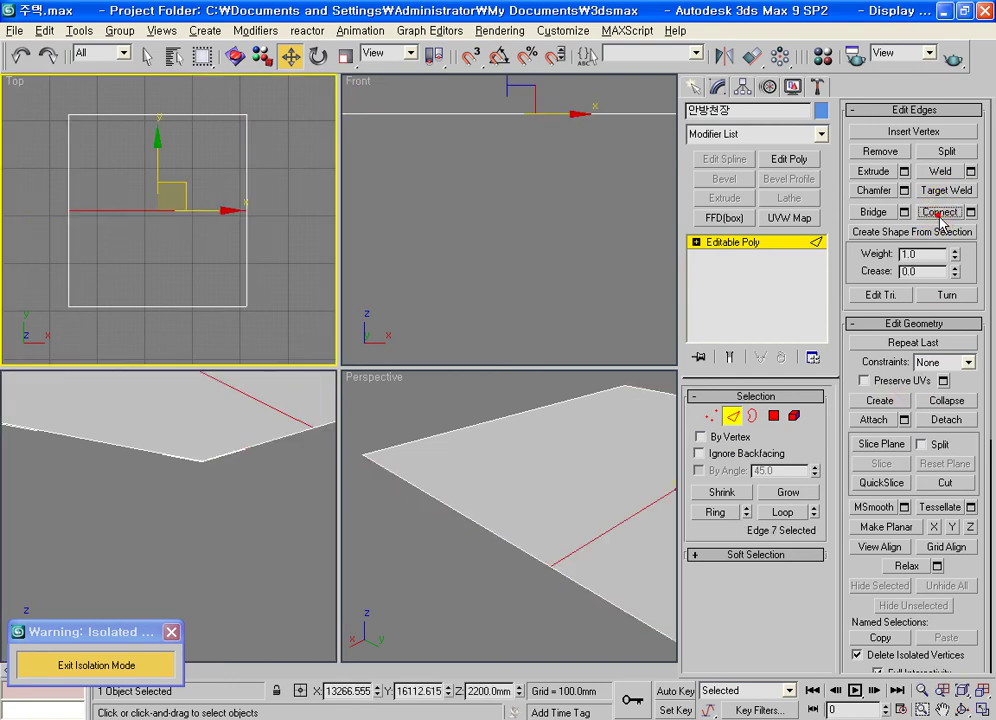
left_click(904, 190)
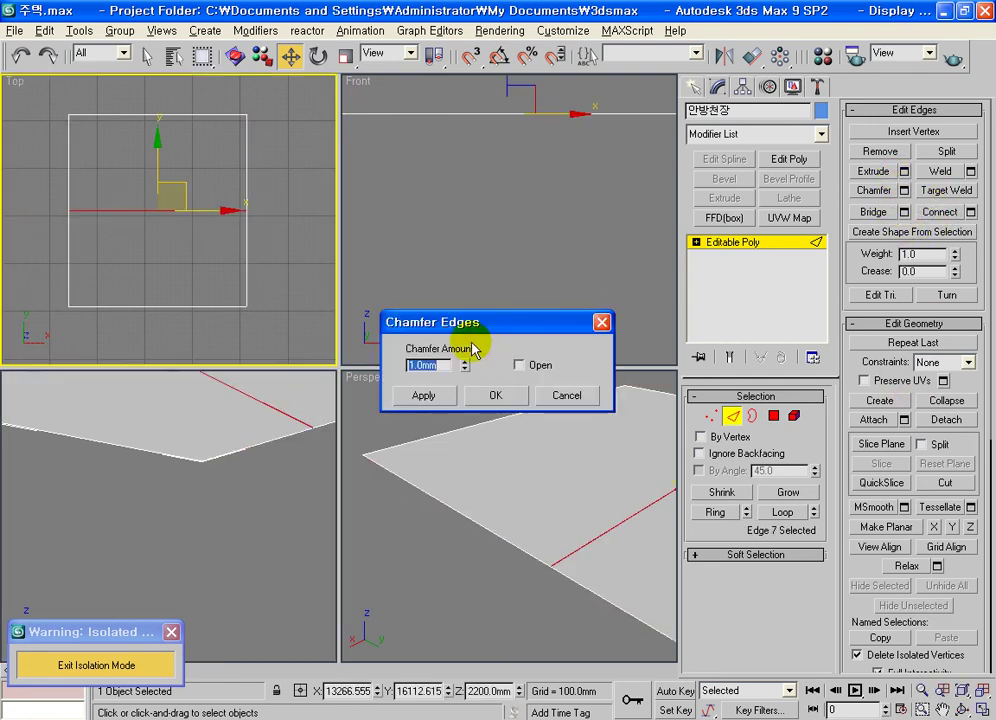
type("1200")
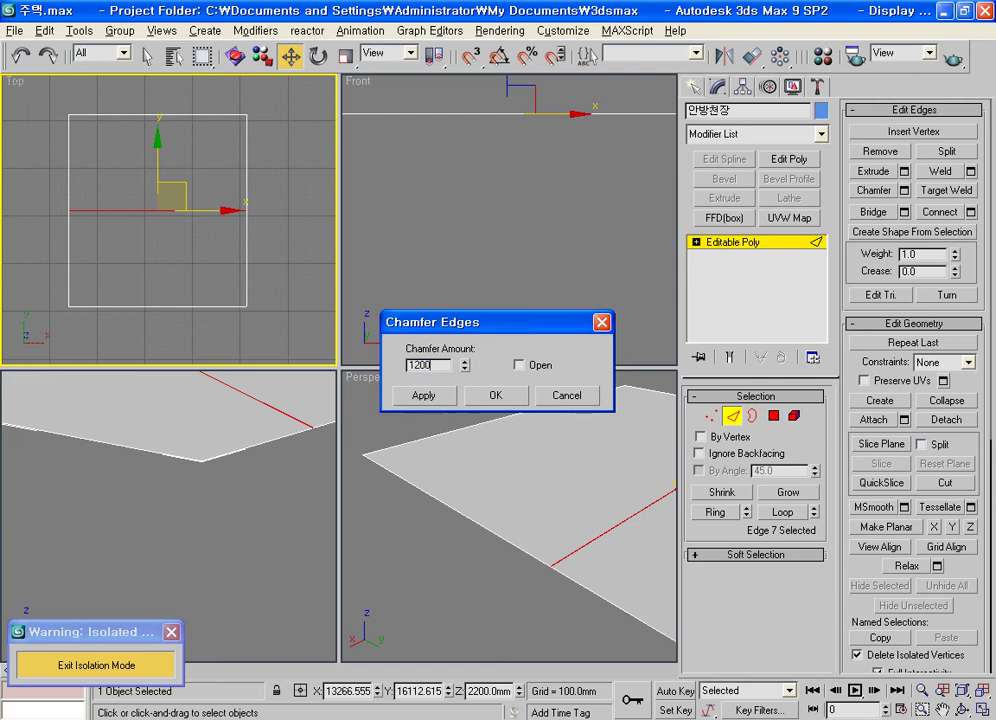
key("Return")
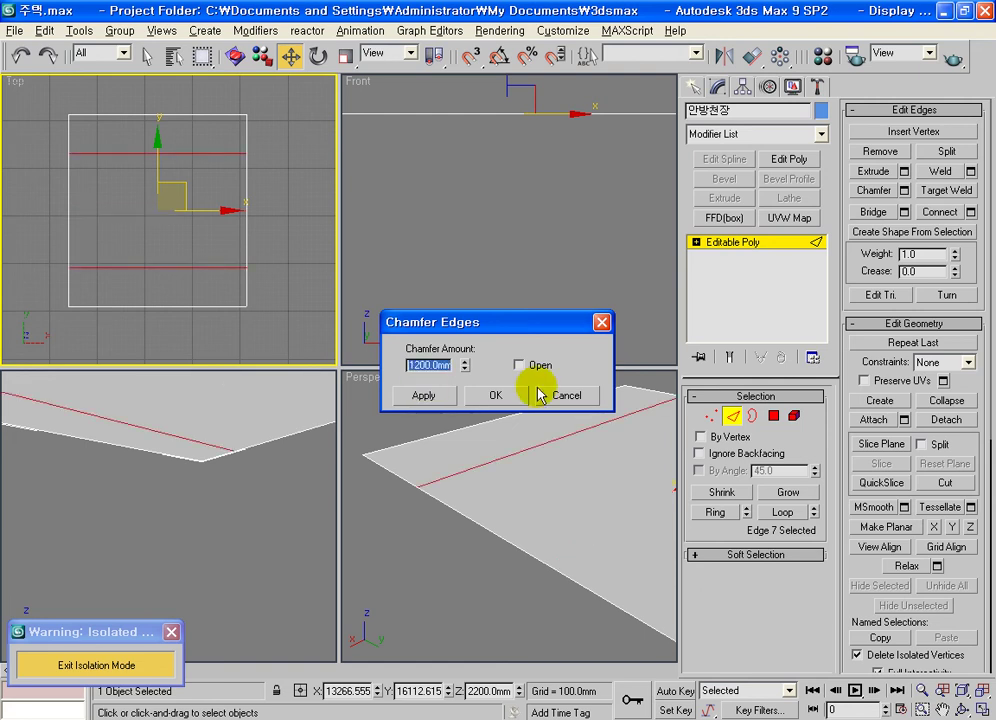
left_click(495, 395)
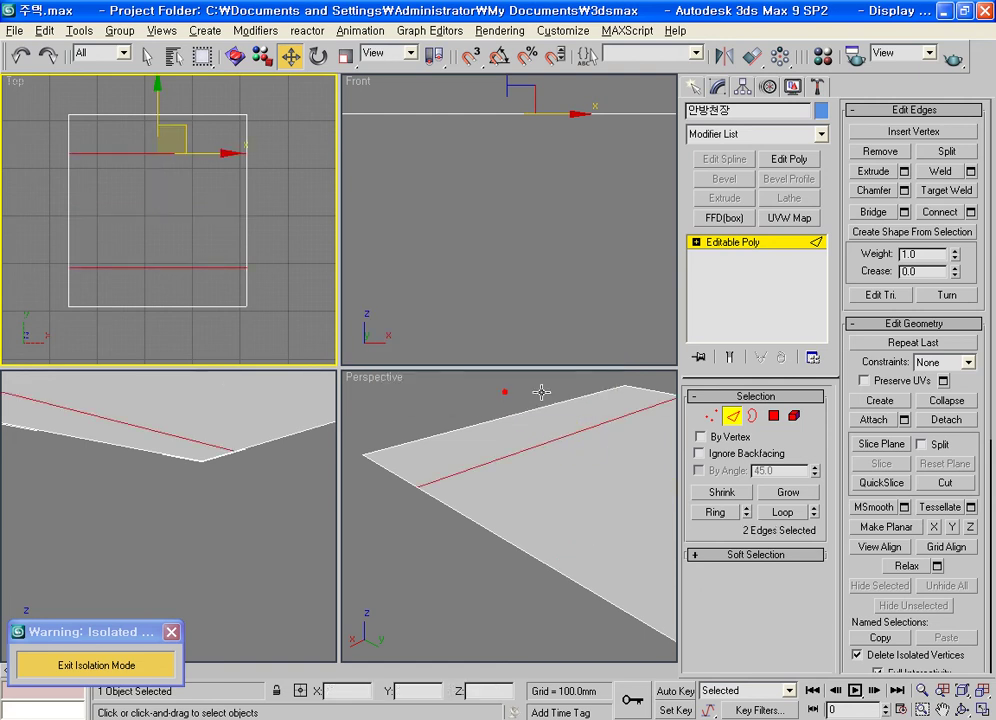
Connect the chamfered edges with two new edges and chamfer them 900 mm.
left_click(939, 212)
left_click(904, 191)
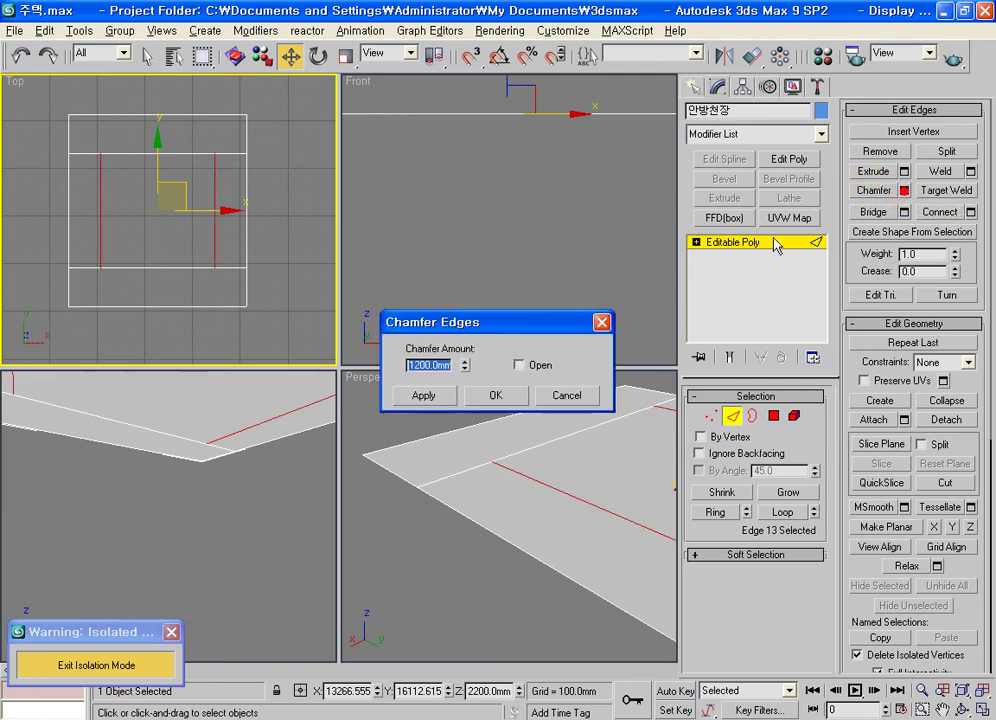
type("900")
key("Return")
left_click(490, 394)
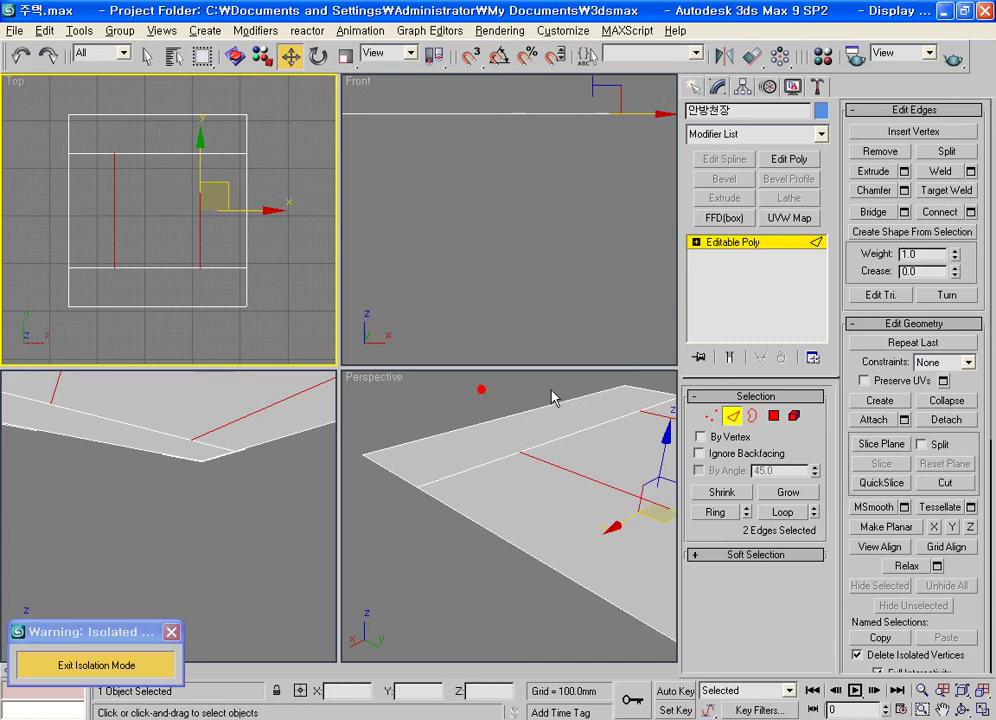
left_click(775, 418)
Extrude the central ceiling panel by -100mm.
left_click(211, 393)
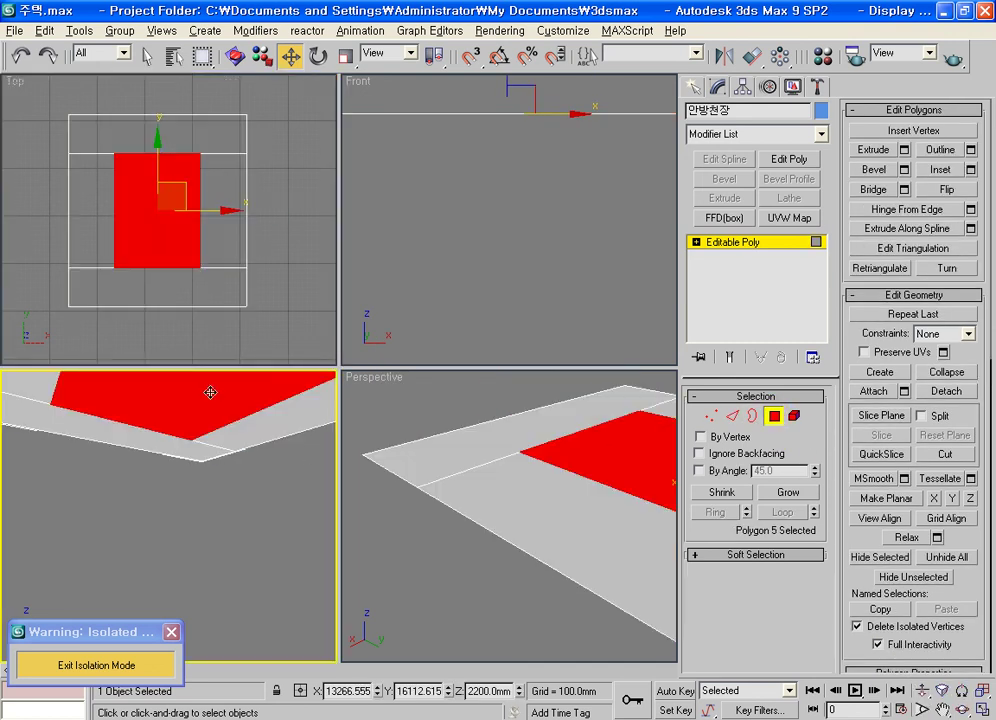
left_click(904, 149)
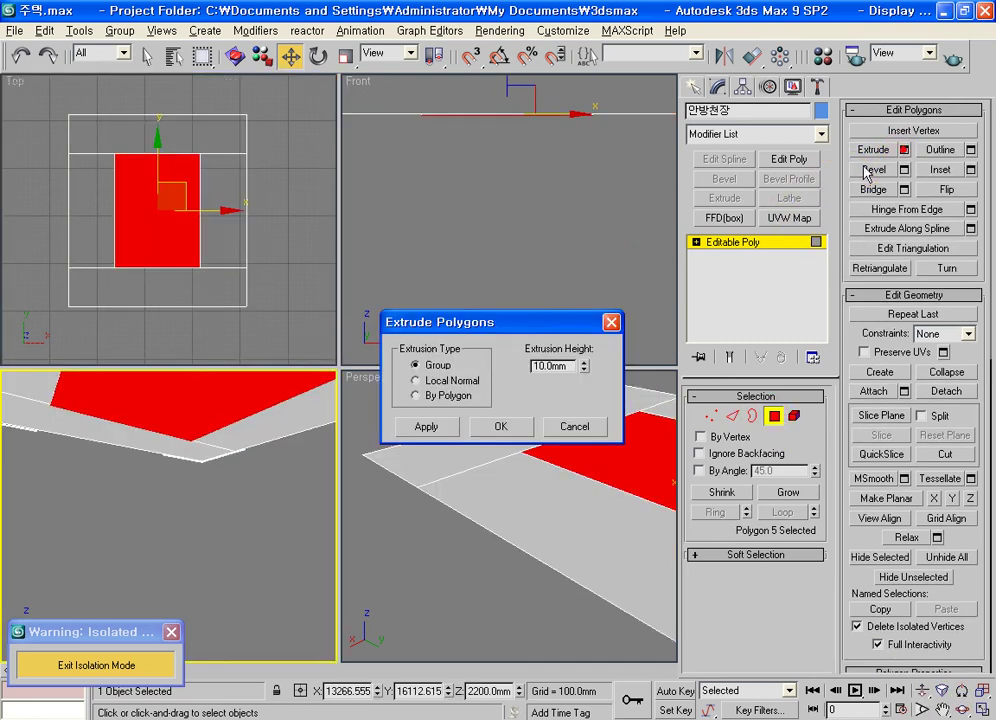
double_click(570, 366)
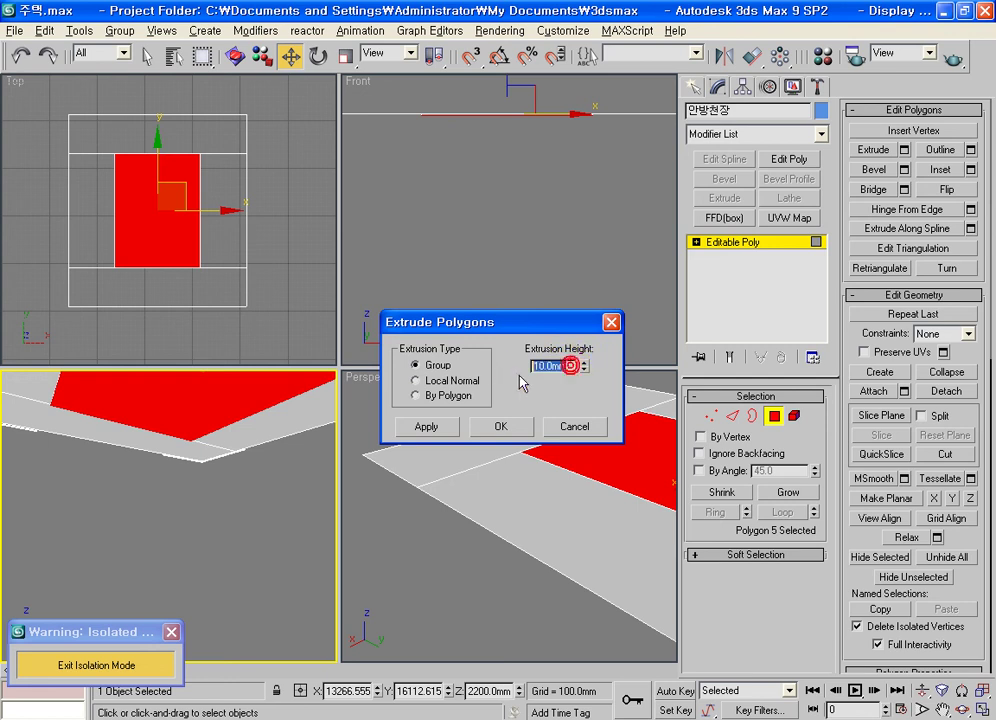
type("-1")
key("Return")
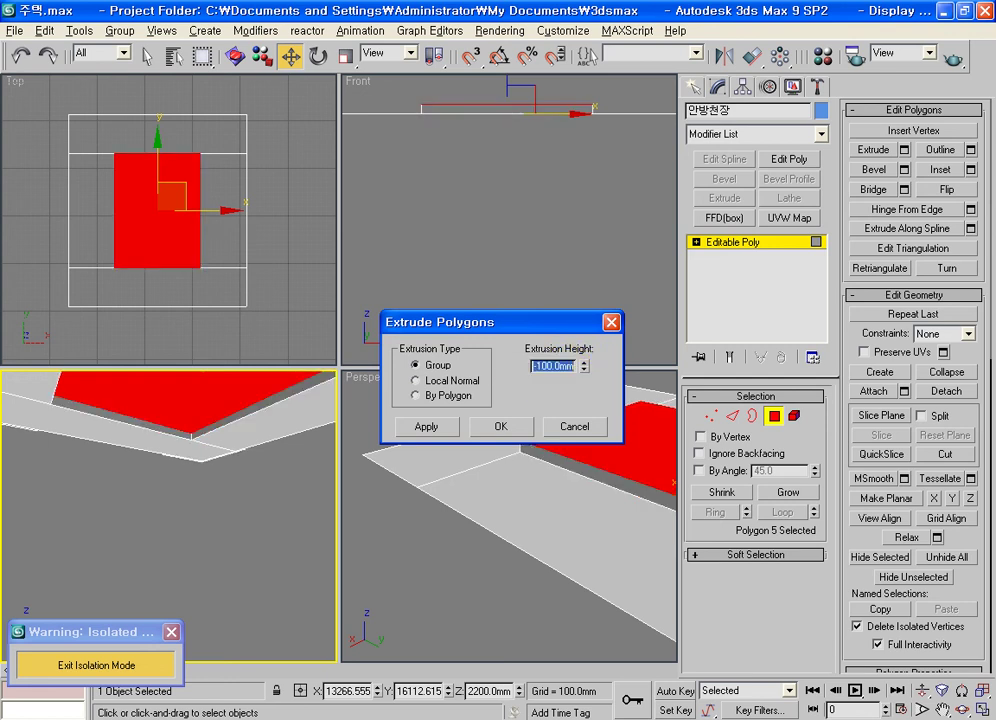
left_click(518, 427)
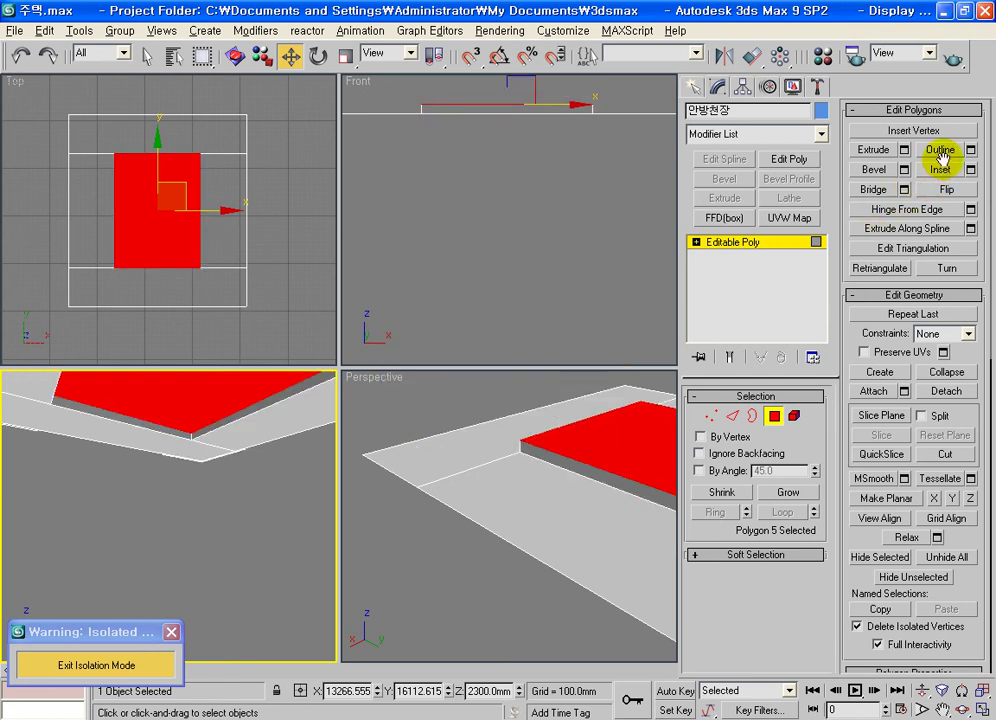
Apply a trial bevel to the panel, trying height and outline values of 150.
left_click(905, 170)
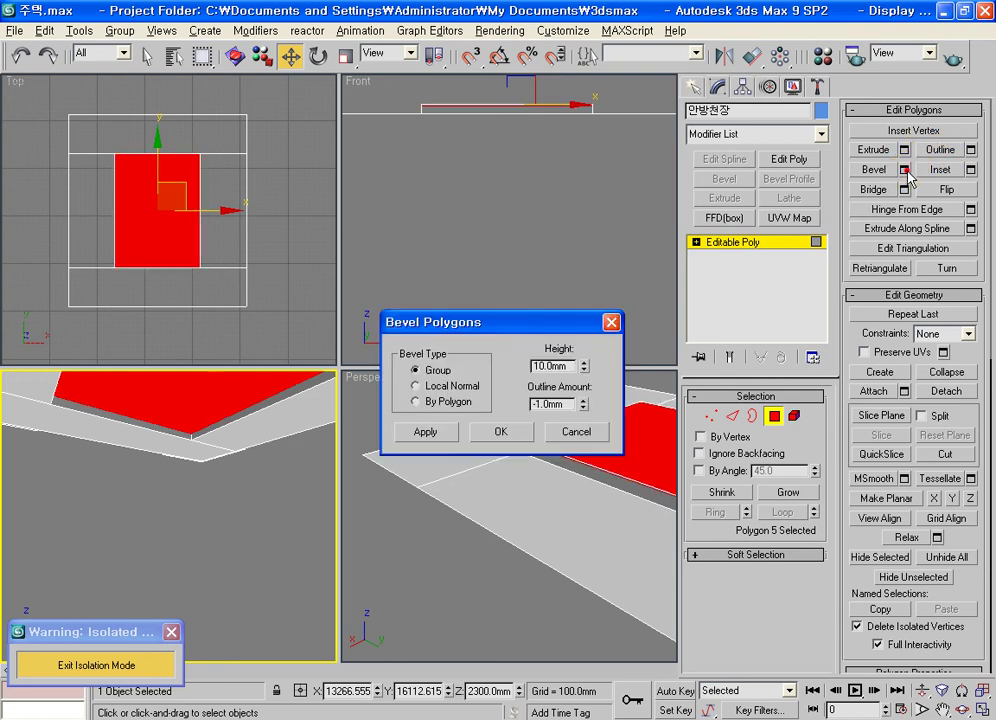
right_click(585, 366)
left_click(475, 402)
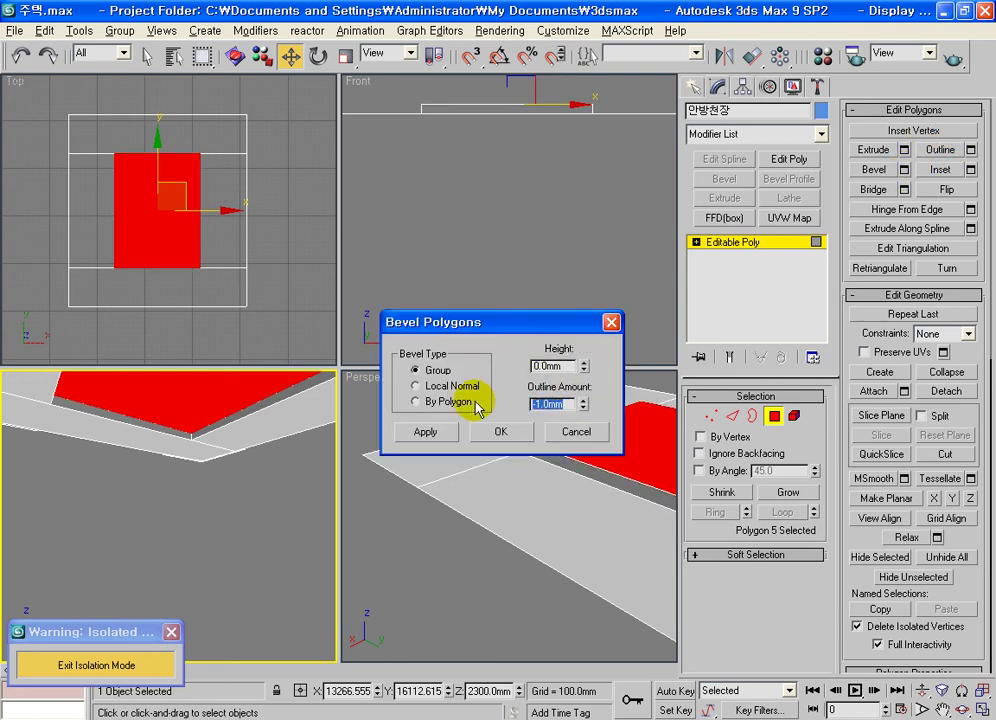
type("150")
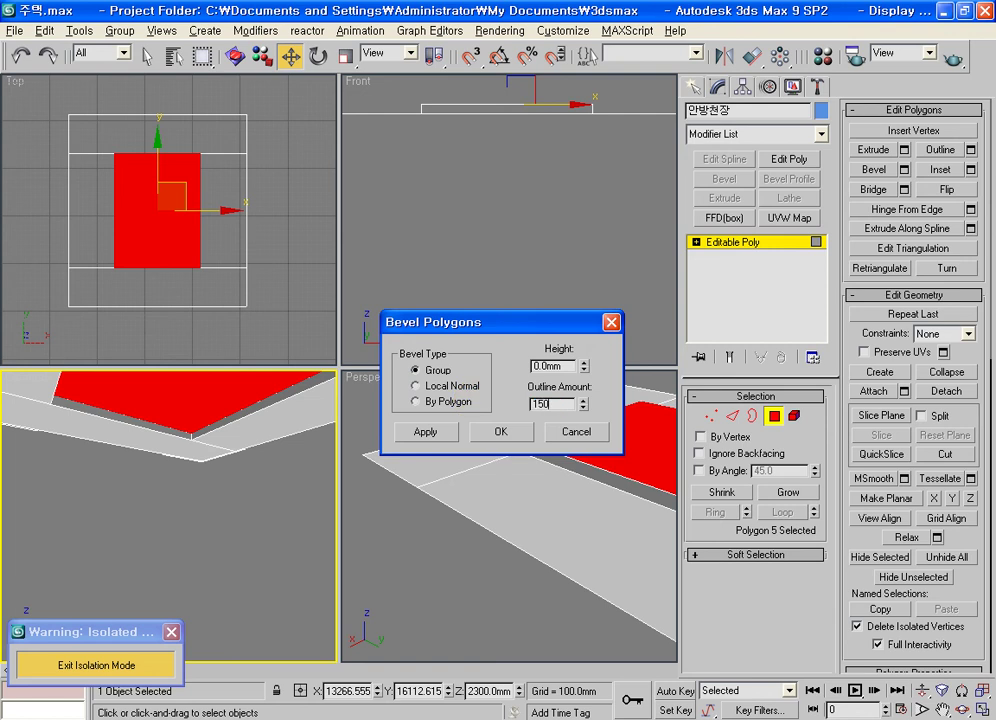
left_click(406, 432)
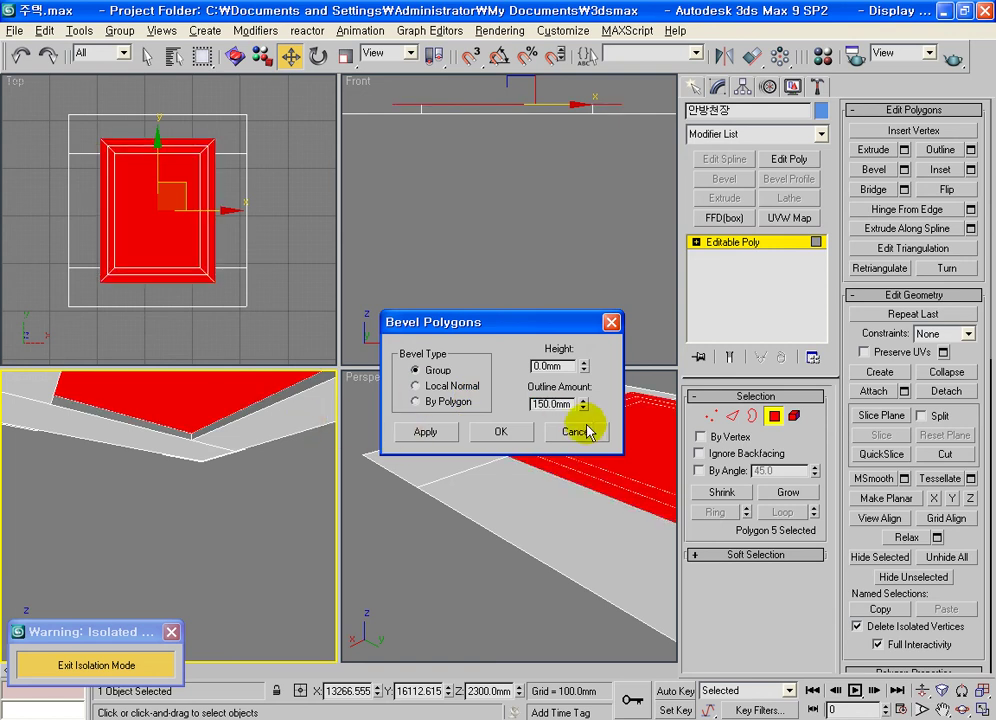
double_click(552, 366)
type("150")
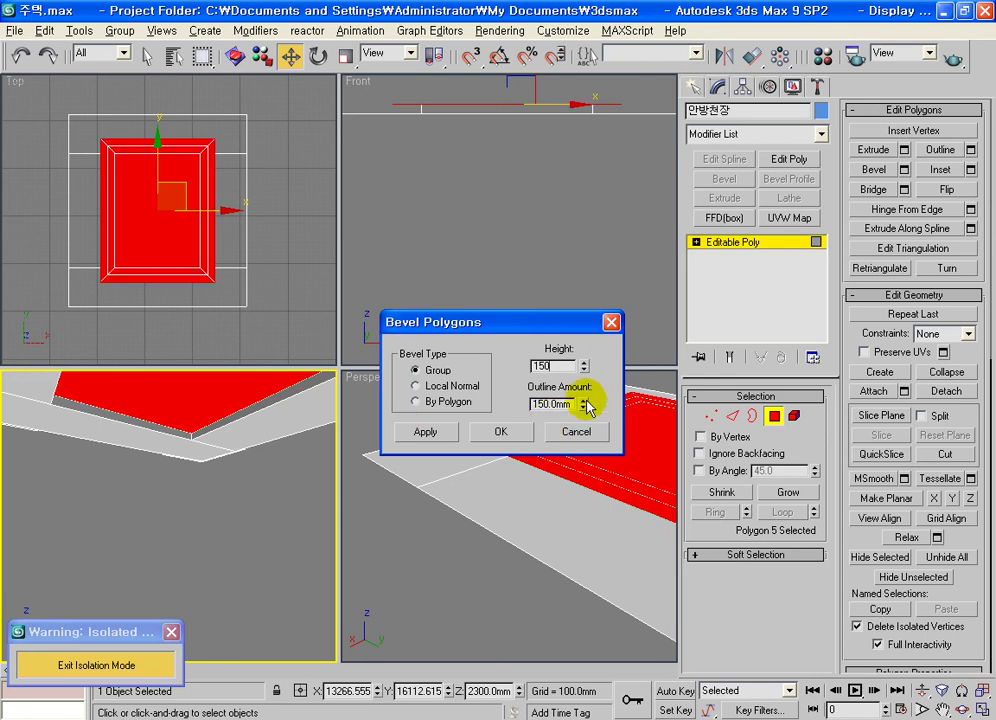
right_click(583, 405)
left_click(505, 435)
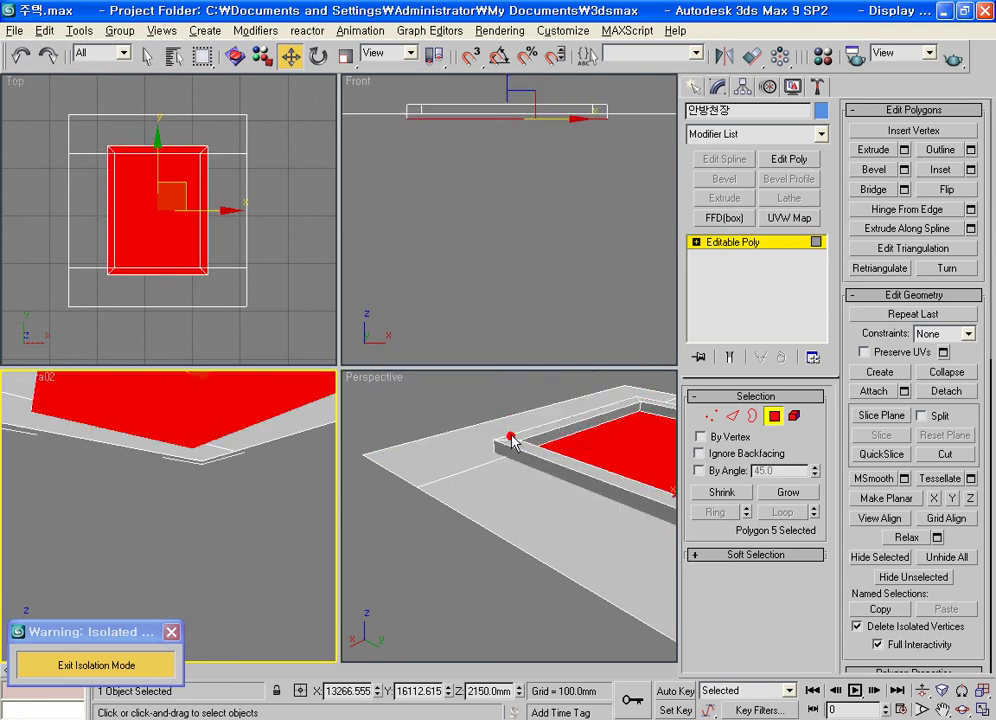
Undo the trial bevel and re-bevel the panel downward with height -150mm.
right_click(525, 250)
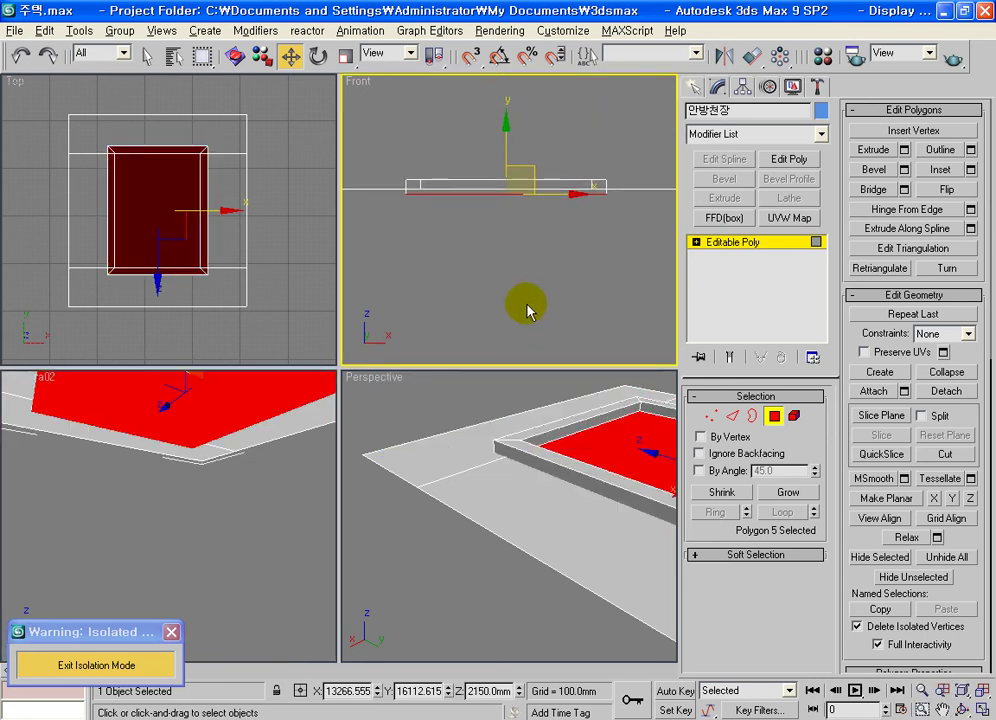
left_click(21, 54)
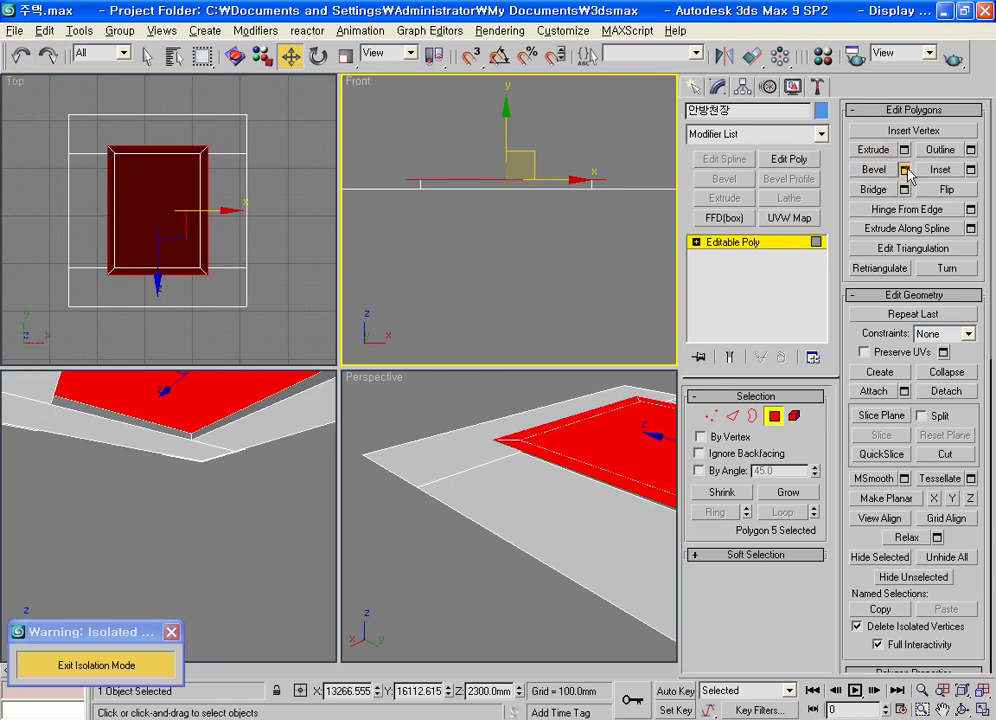
left_click(903, 169)
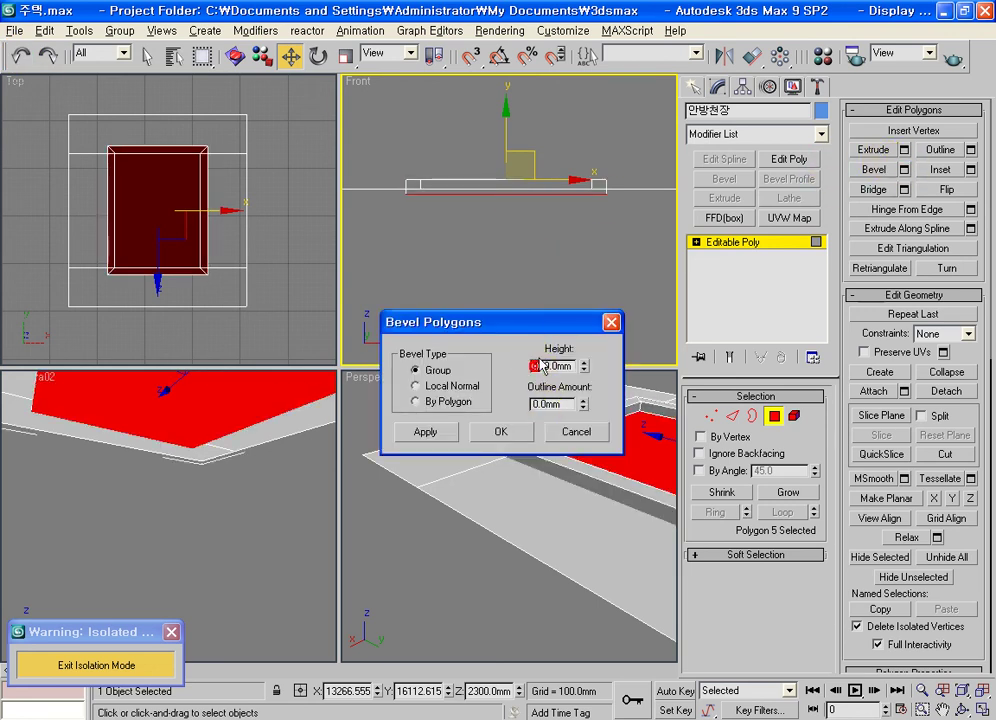
type("-15")
left_click(508, 434)
Leave Polygon sub-object mode and exit isolation so the full bedroom shows again.
left_click(518, 257)
scroll(518, 257, "up", 2)
scroll(445, 282, "up", 2)
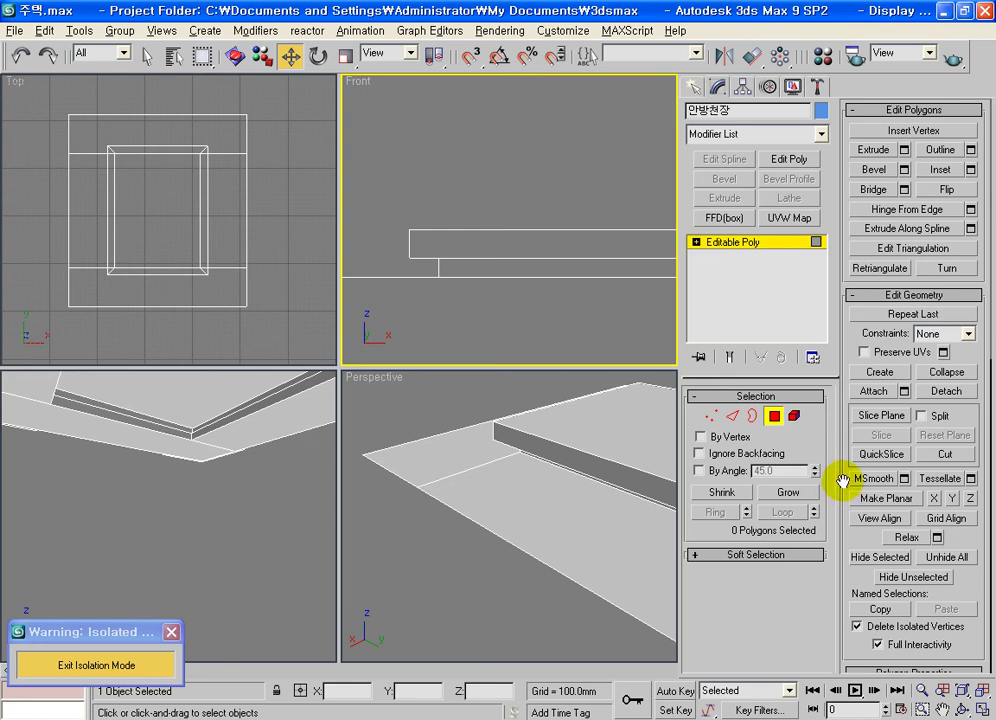
left_click(774, 416)
left_click(97, 672)
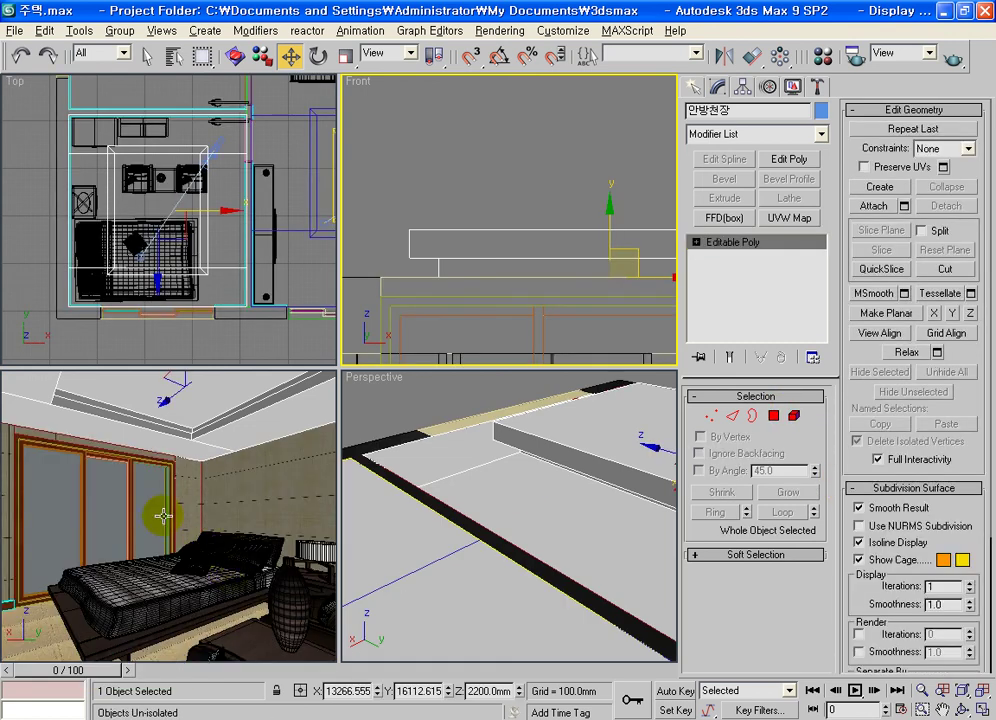
Draw an invisible VRayLight plane, VRayLight02, across the ceiling recess in the Top view.
left_click(240, 340)
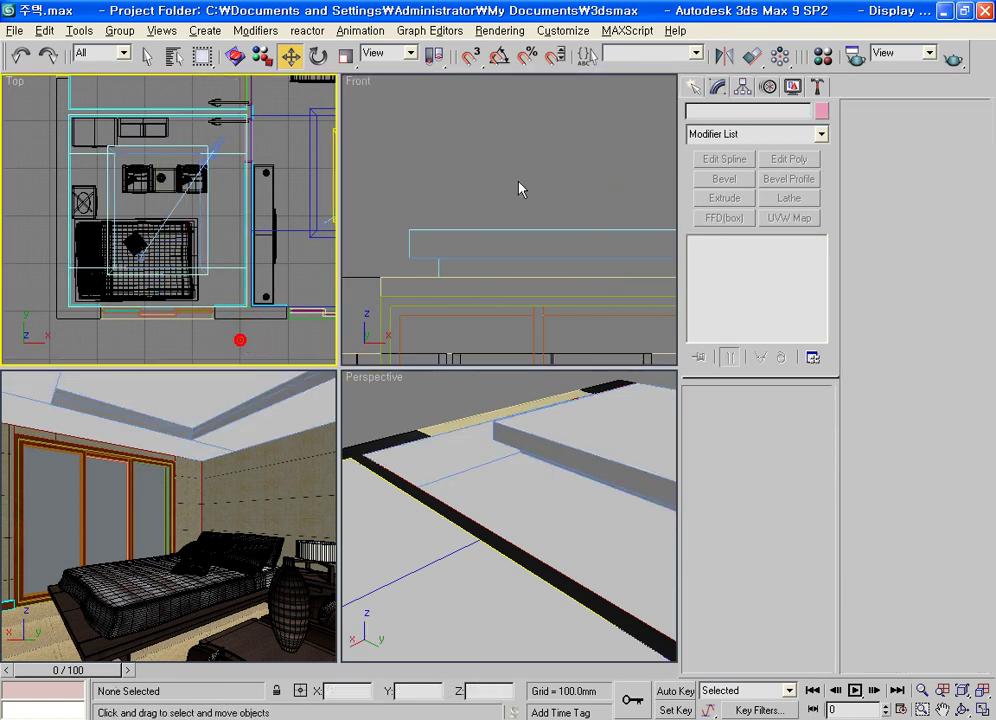
left_click(695, 88)
left_click(742, 115)
left_click(722, 197)
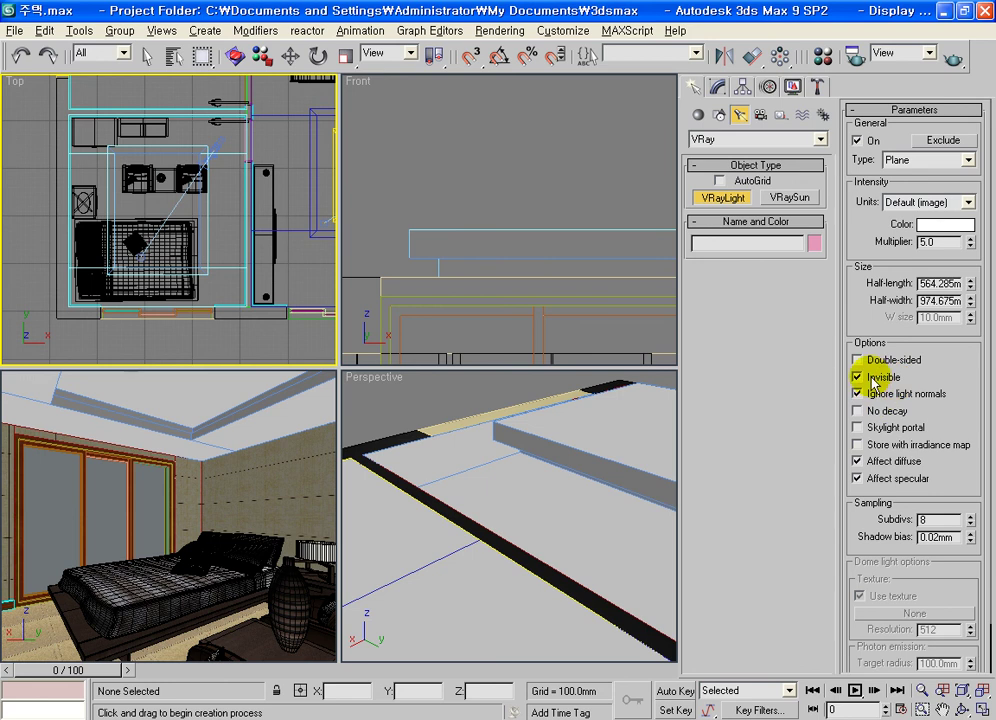
left_click_drag(131, 257, 271, 85)
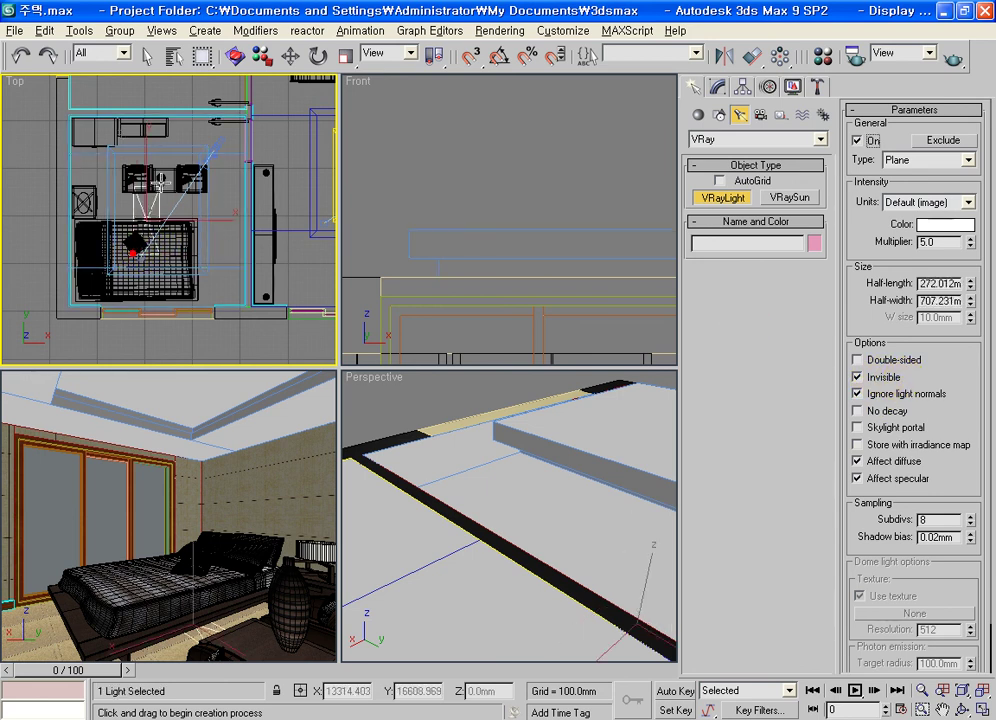
left_click(290, 56)
right_click(290, 56)
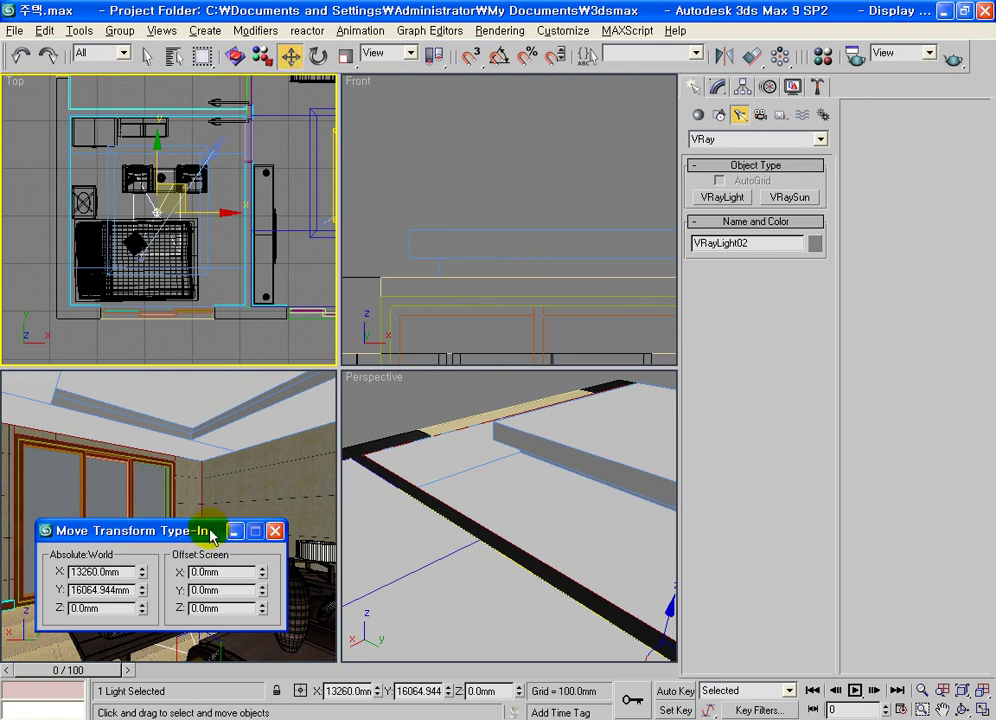
Set VRayLight02's absolute Z to 2445mm, then activate the Camera view for rendering.
mouse_move(212, 535)
left_mouse_down()
mouse_move(525, 205)
mouse_move(343, 206)
left_mouse_up()
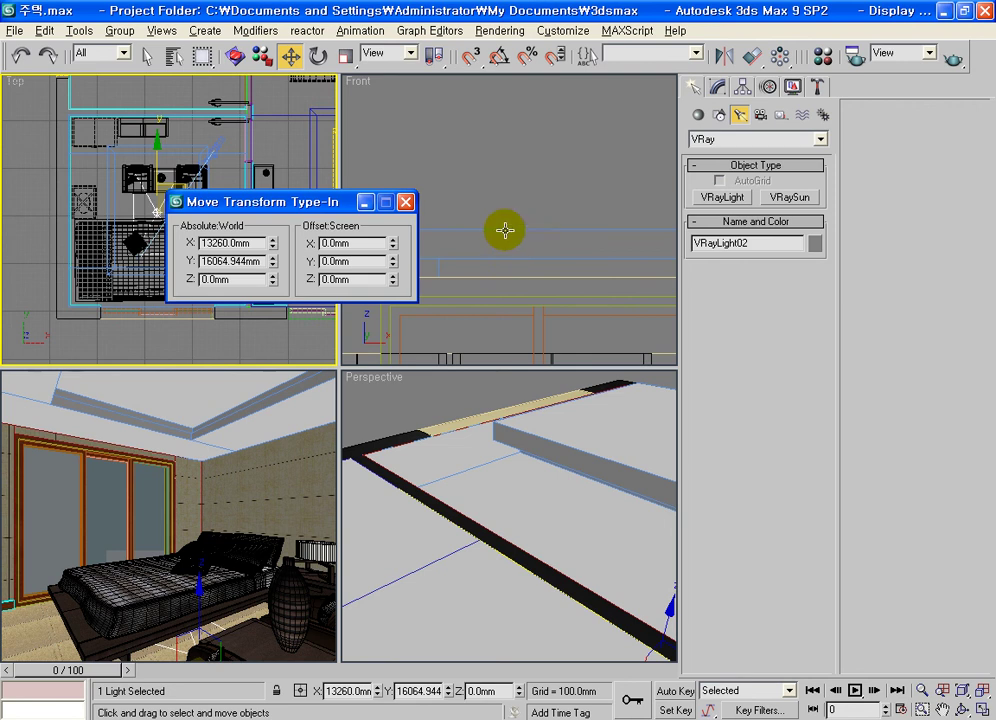
left_click(246, 280)
type("2445")
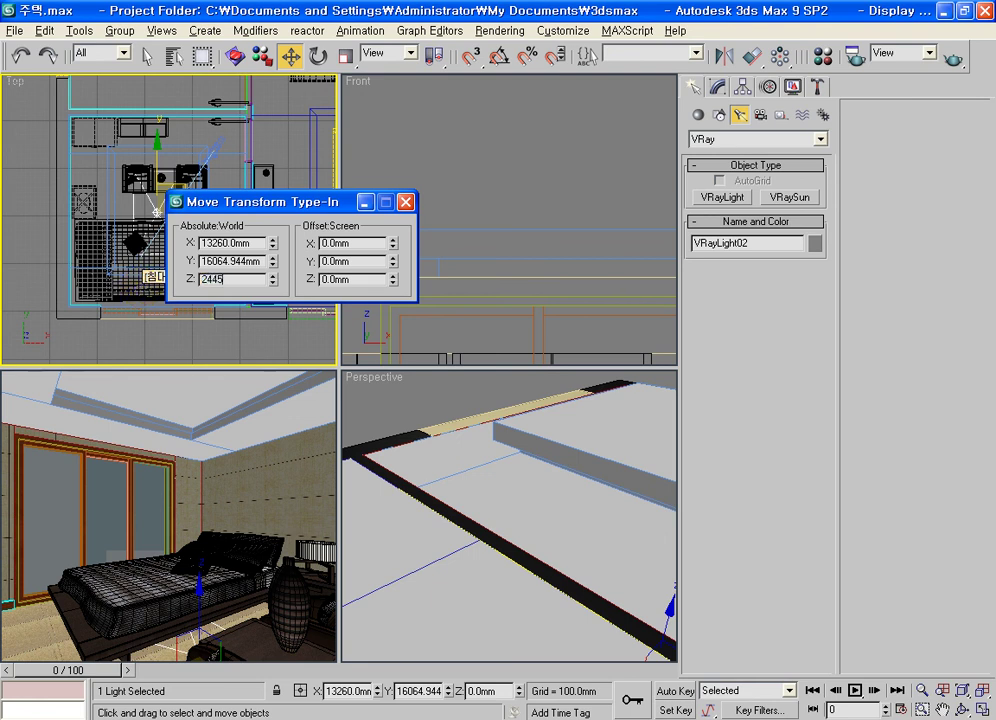
key("Return")
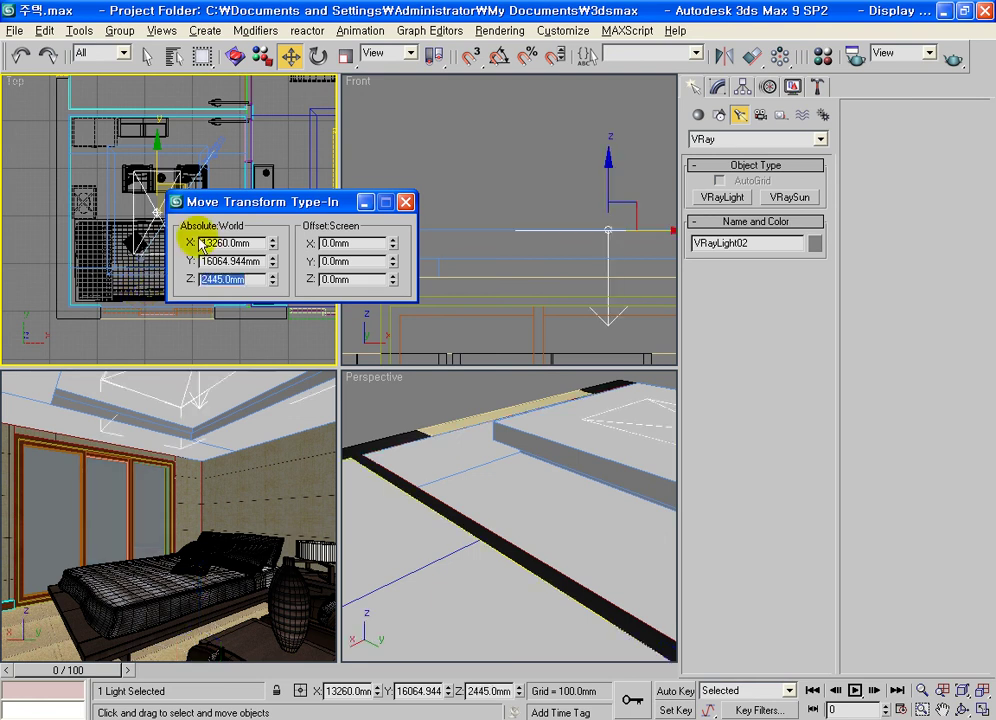
left_click(405, 203)
right_click(228, 509)
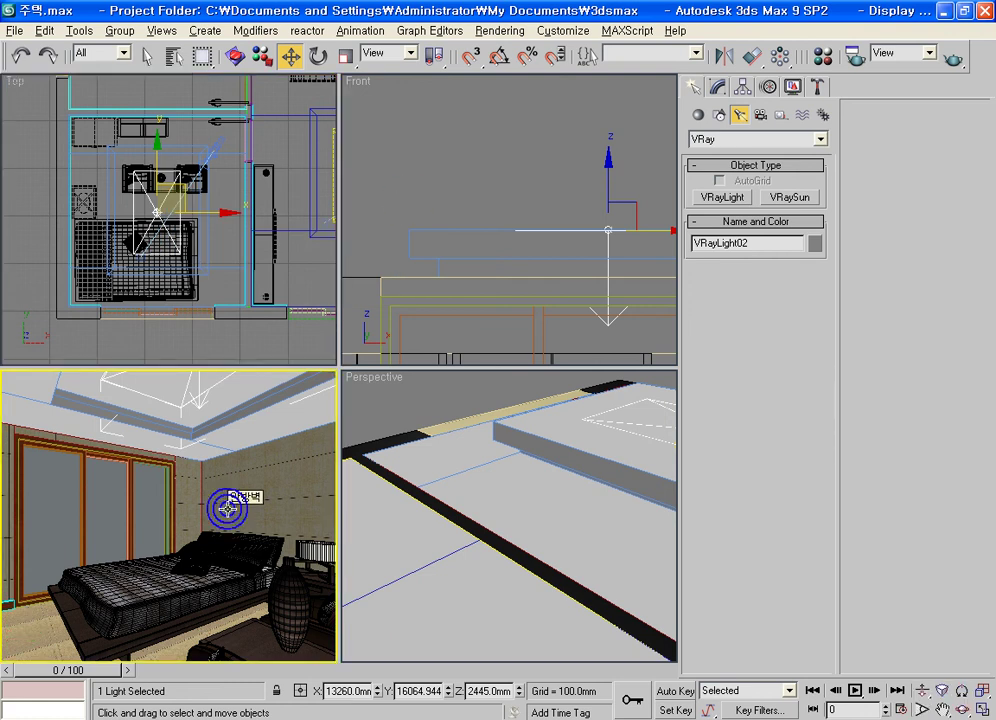
left_click(855, 56)
Load the low_test render preset and render the Camera02 view.
left_click(565, 561)
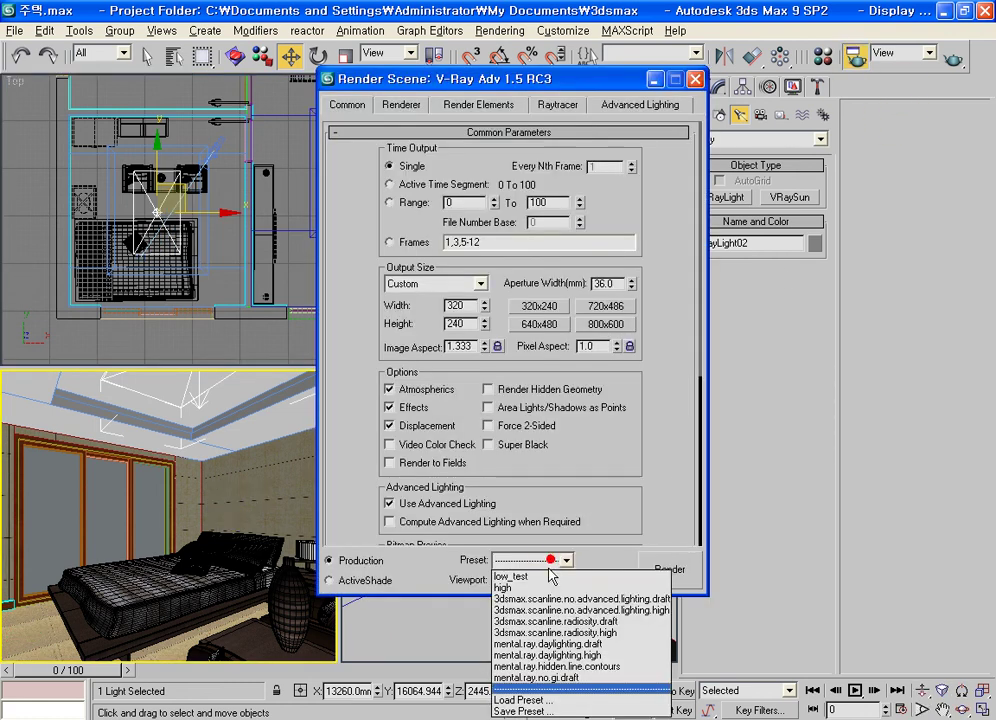
left_click(540, 581)
left_click(565, 470)
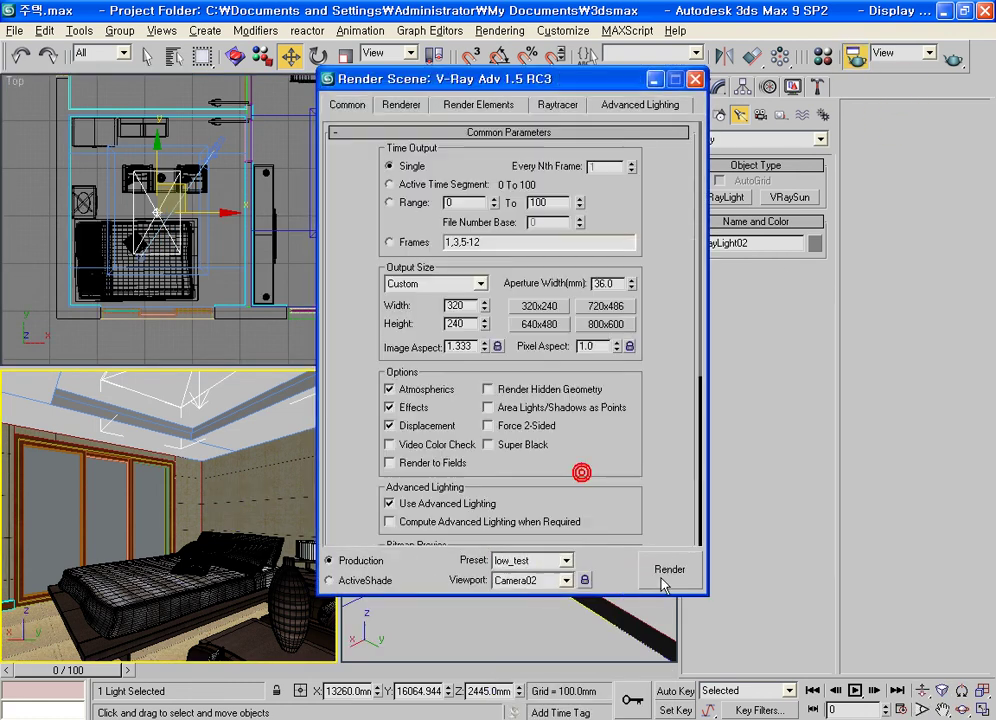
left_click(670, 569)
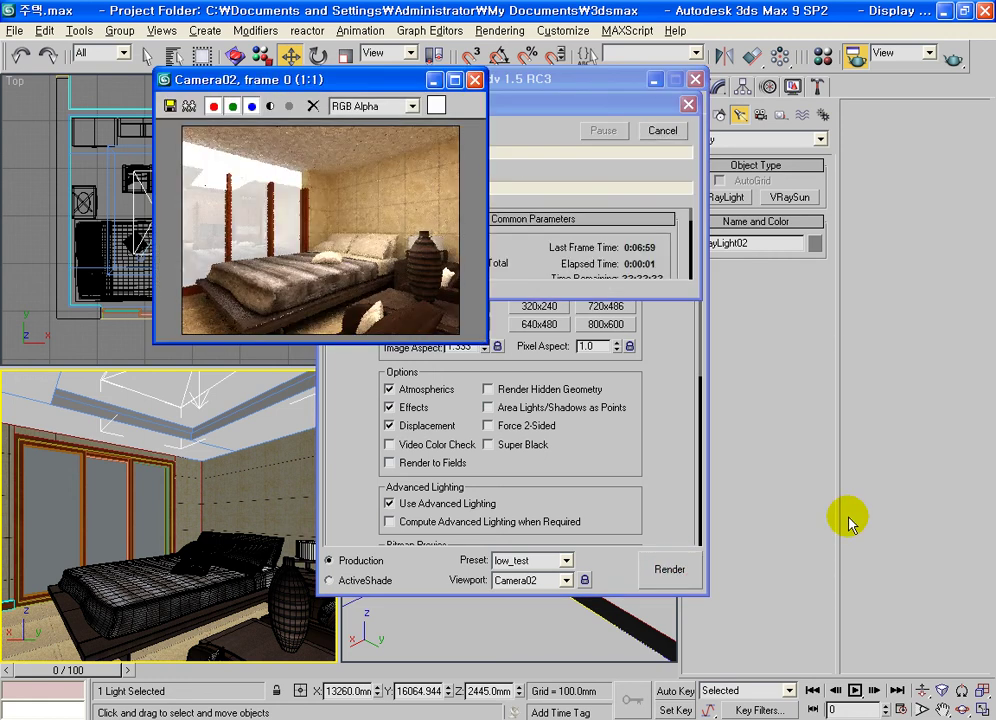